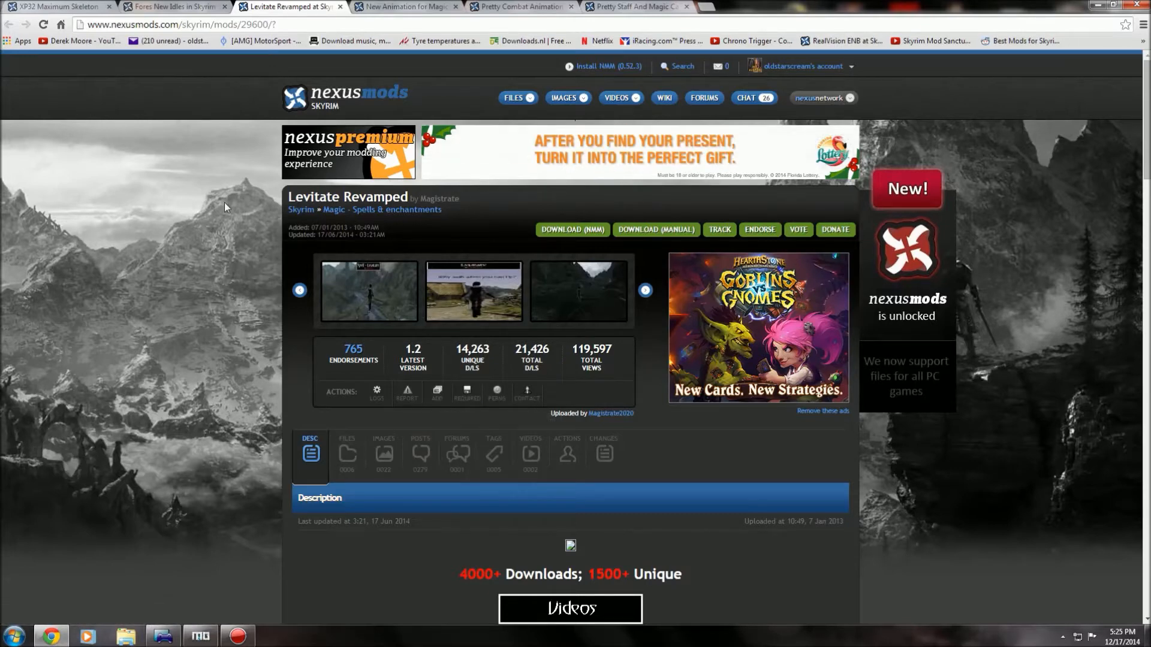
Open the XP32 Maximum Skeleton files page and download the XPMS 1-93a NMM-BAIN INSTALLER main file with the mod manager.
left_click(42, 7)
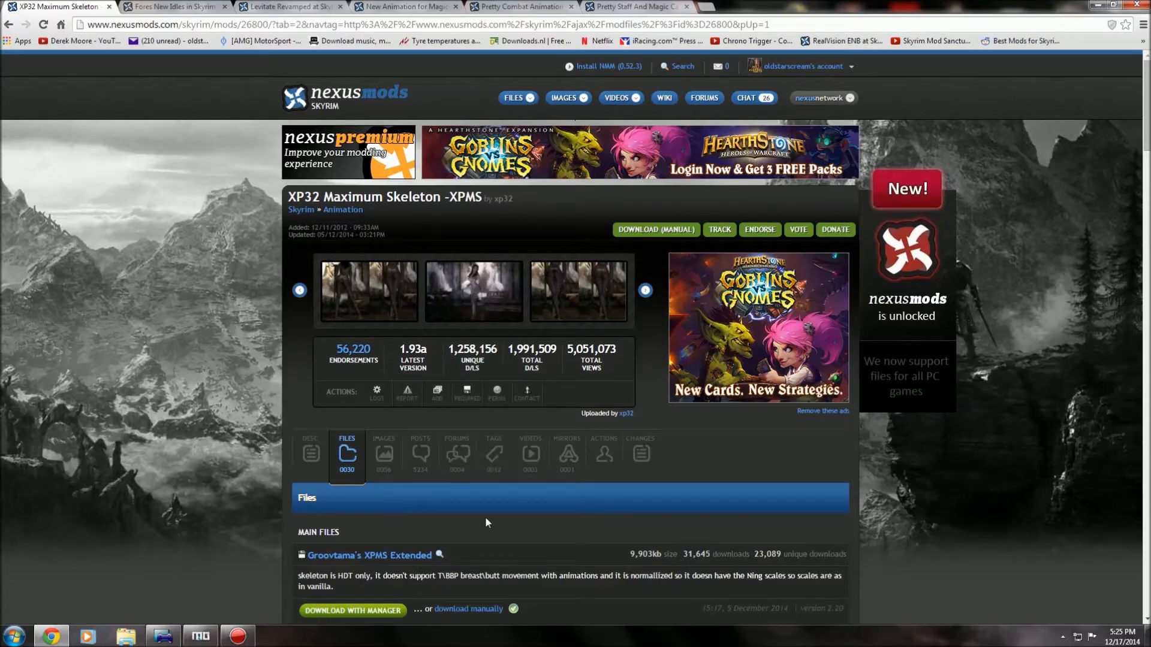
scroll(486, 523, "down", 1)
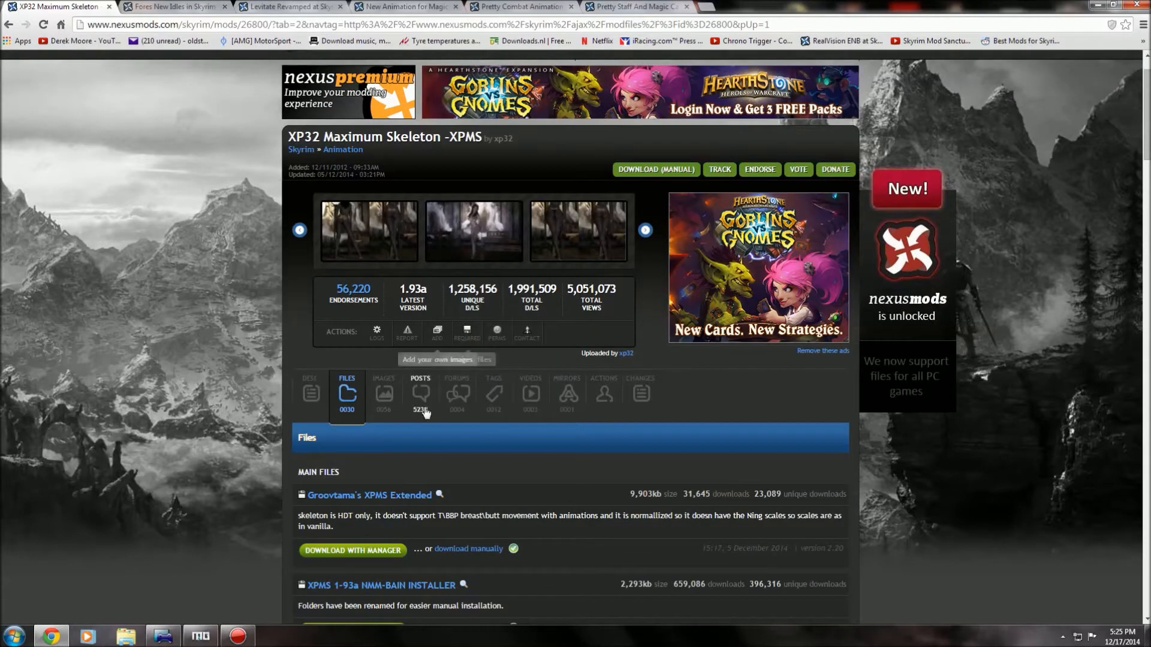
scroll(422, 412, "down", 1)
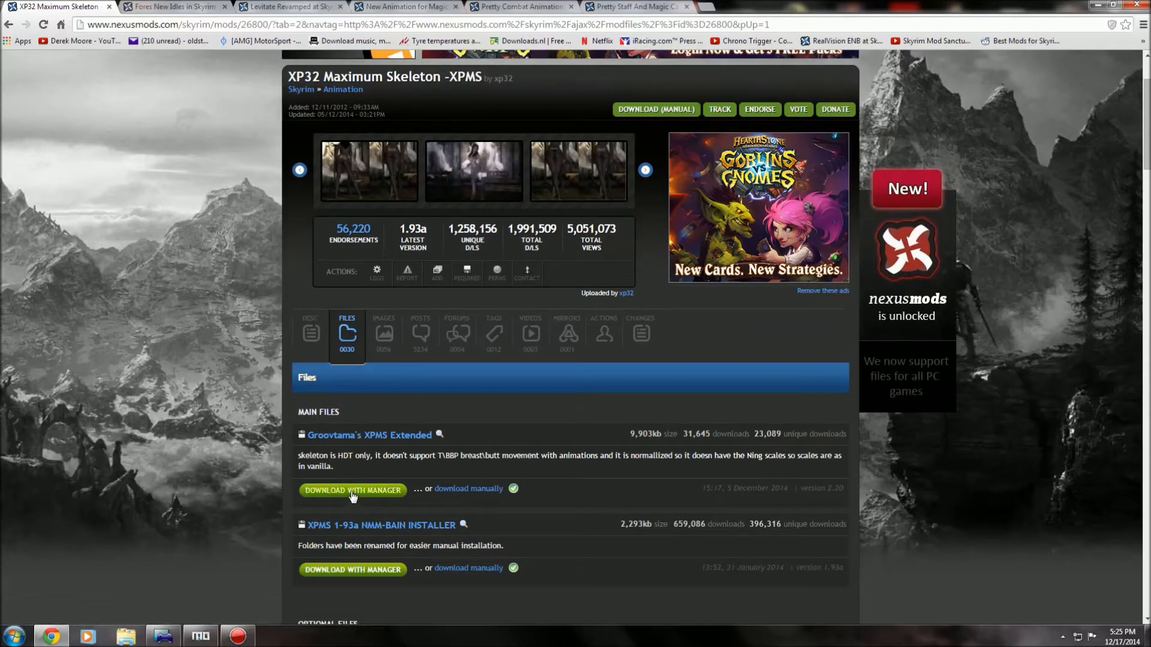
scroll(242, 547, "down", 1)
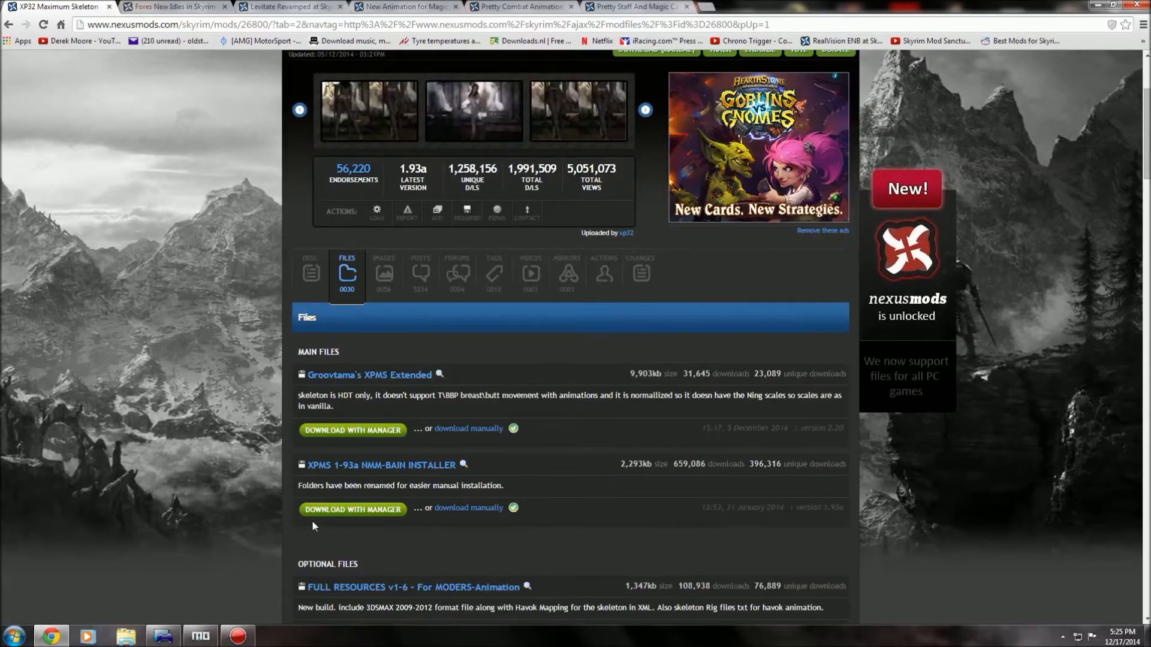
left_click(359, 511)
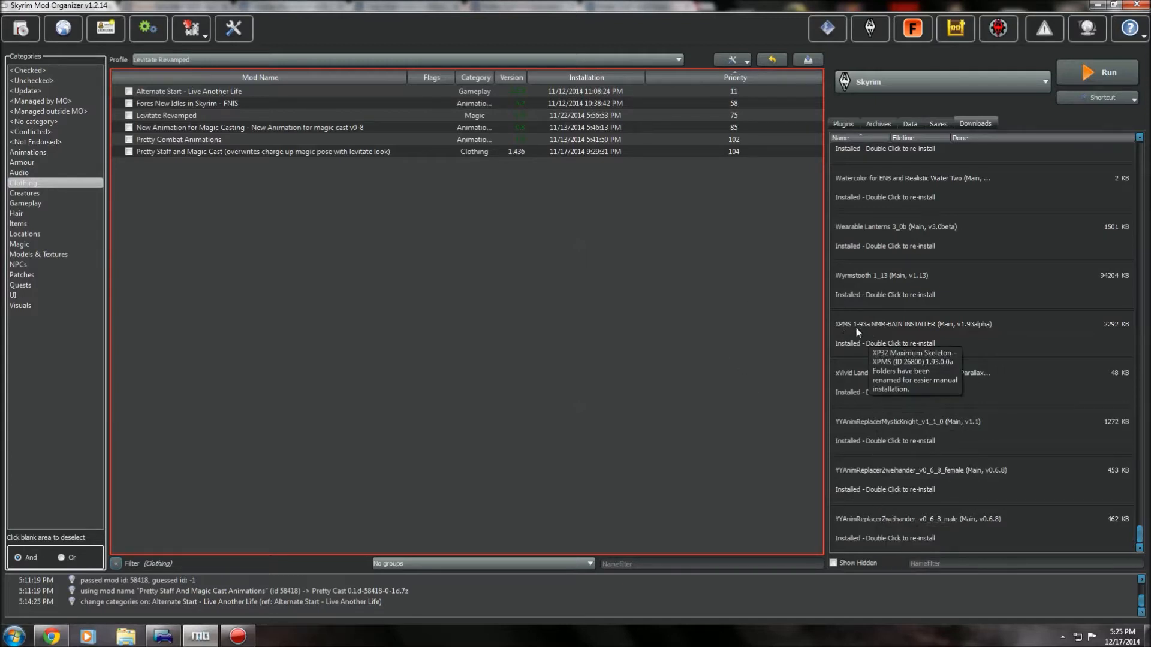
In Mod Organizer, run the XPMS 1-93a NMM-BAIN INSTALLER download, keeping XPMS Default placements, NO for Joy of Perspective, and no optional components.
double_click(913, 325)
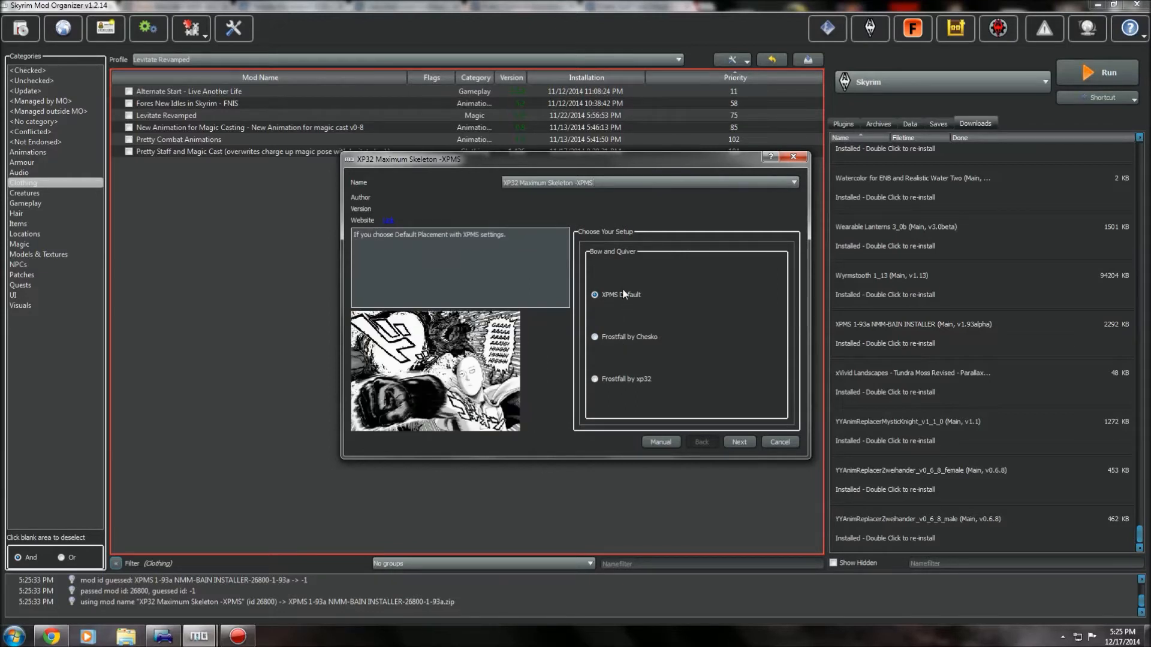
left_click(742, 440)
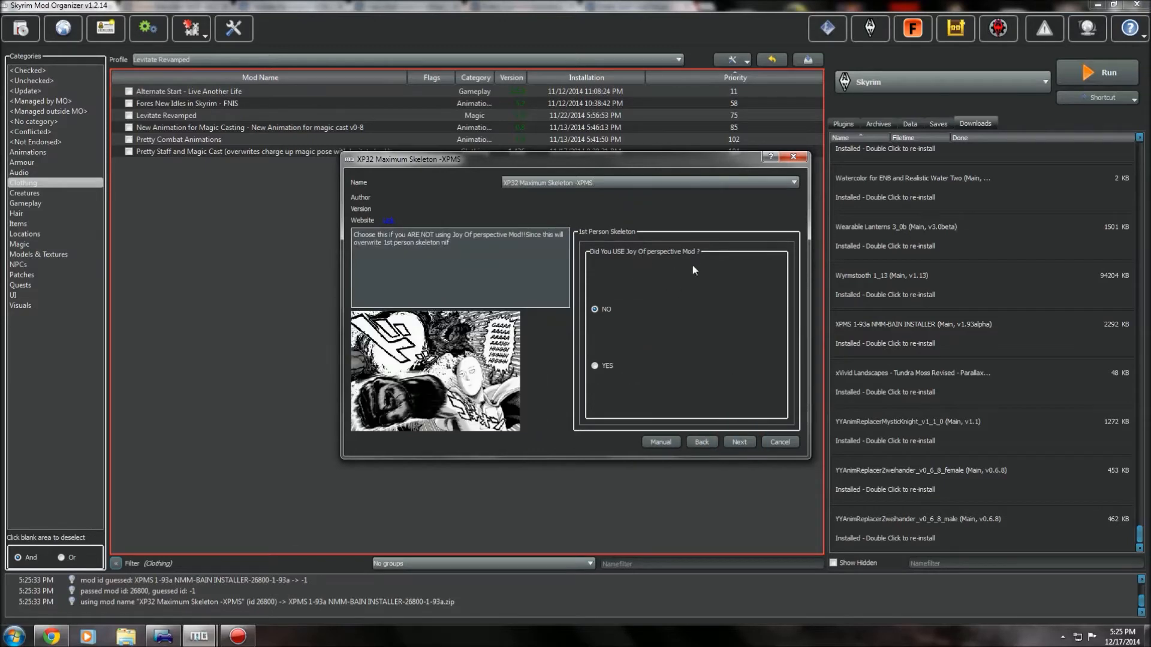
left_click(743, 440)
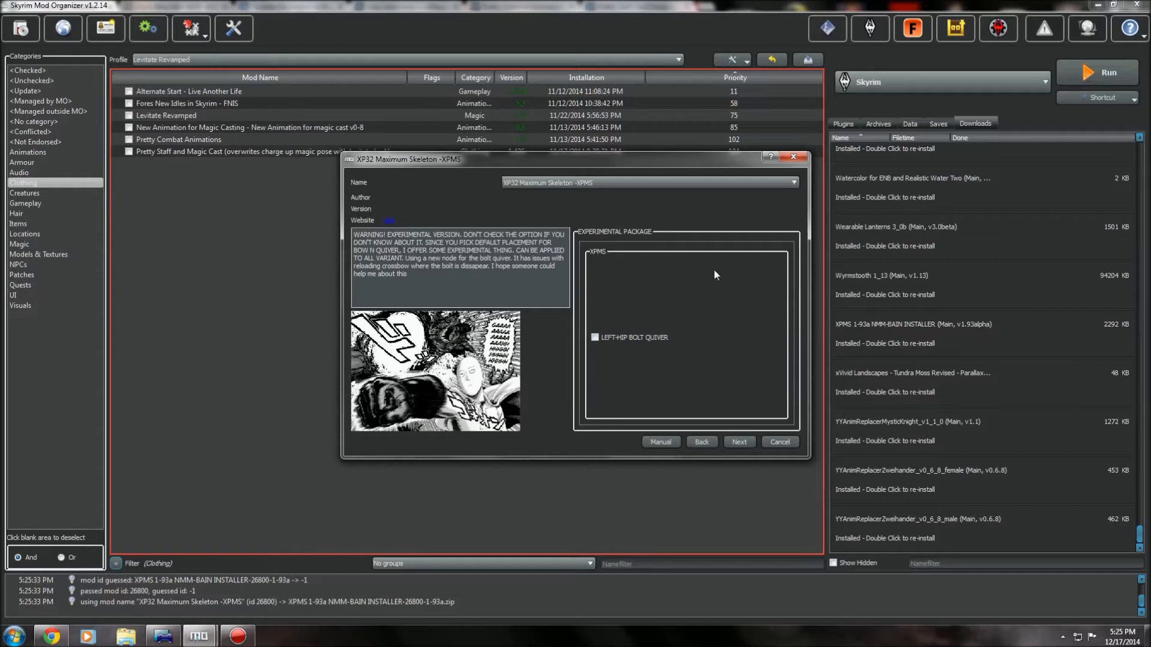
left_click(738, 443)
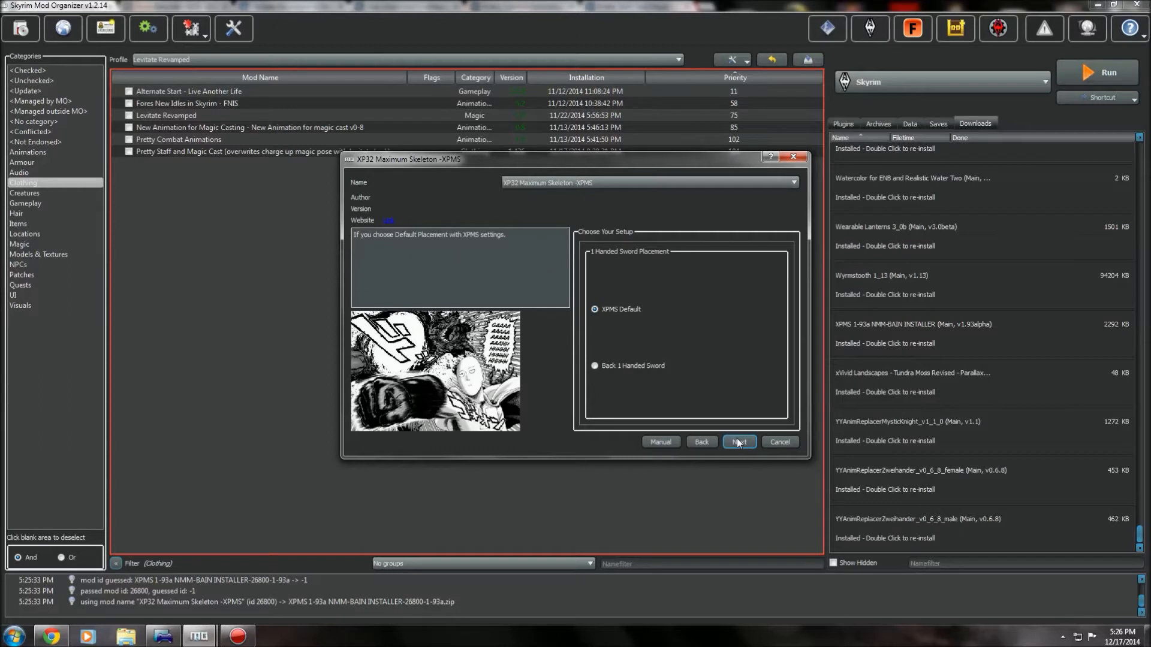
left_click(738, 443)
left_click(738, 443)
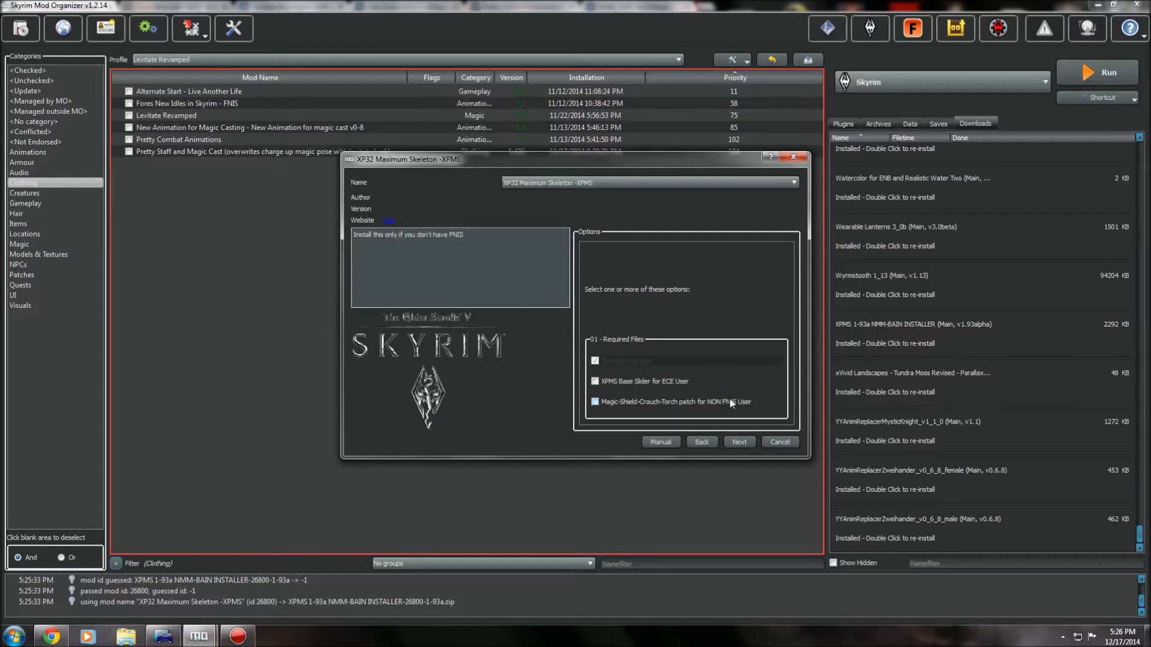
left_click(735, 441)
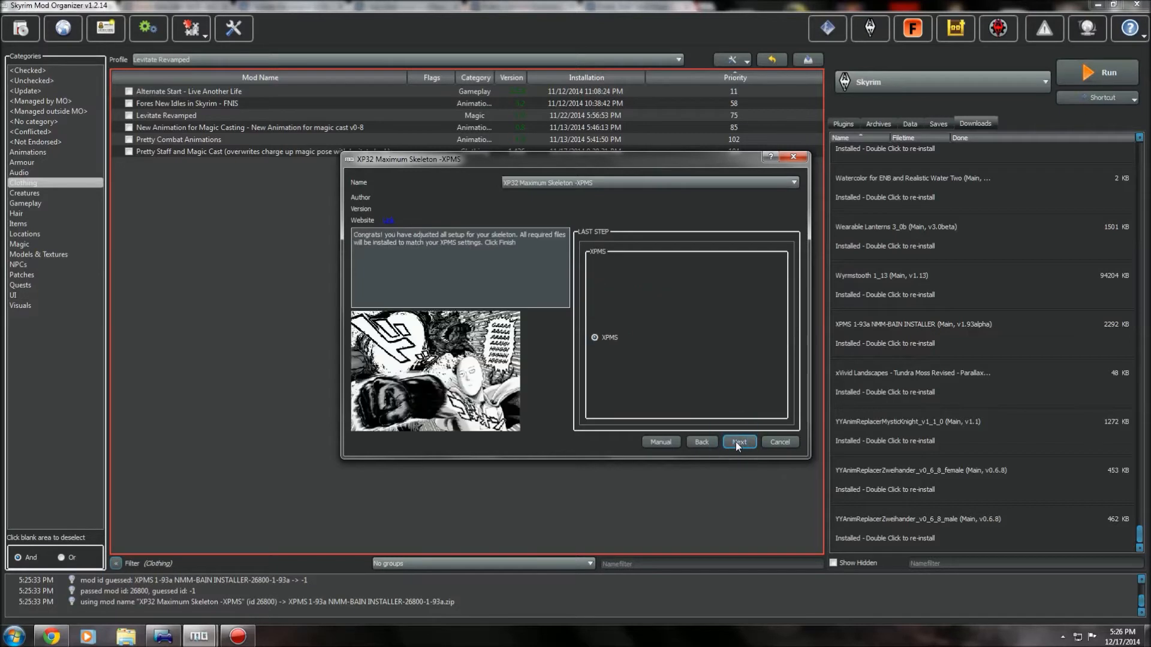
Go back to review the installer's required-files options, including the XPMS Base Slider for ECE User, and return to the last step.
left_click(702, 442)
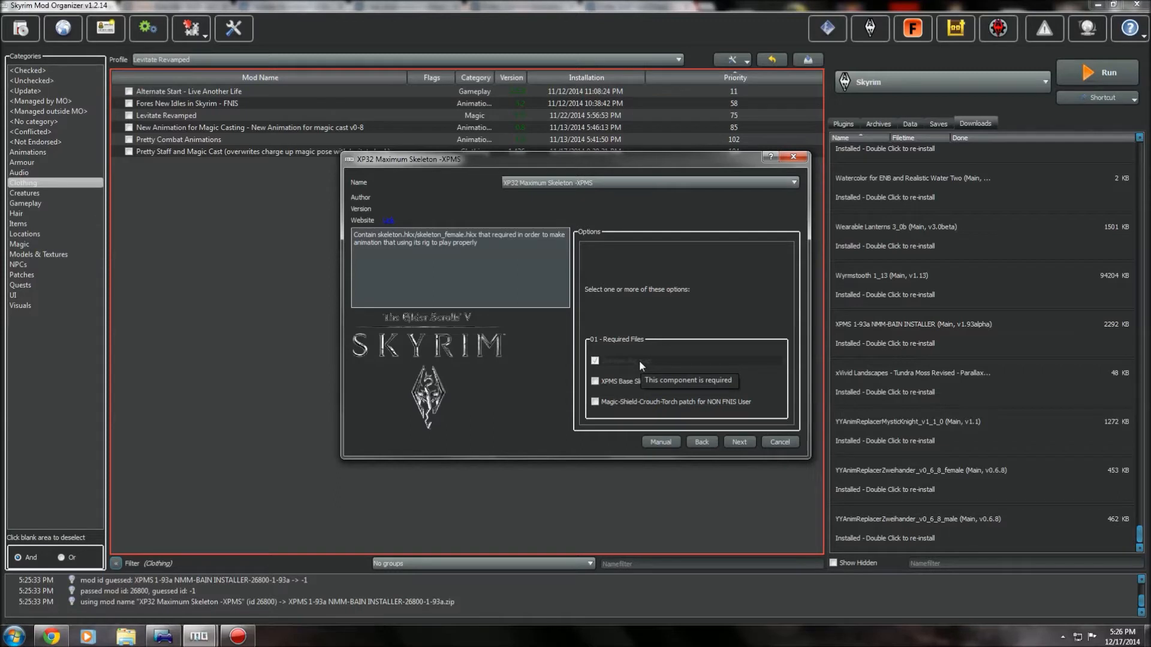
left_click(739, 442)
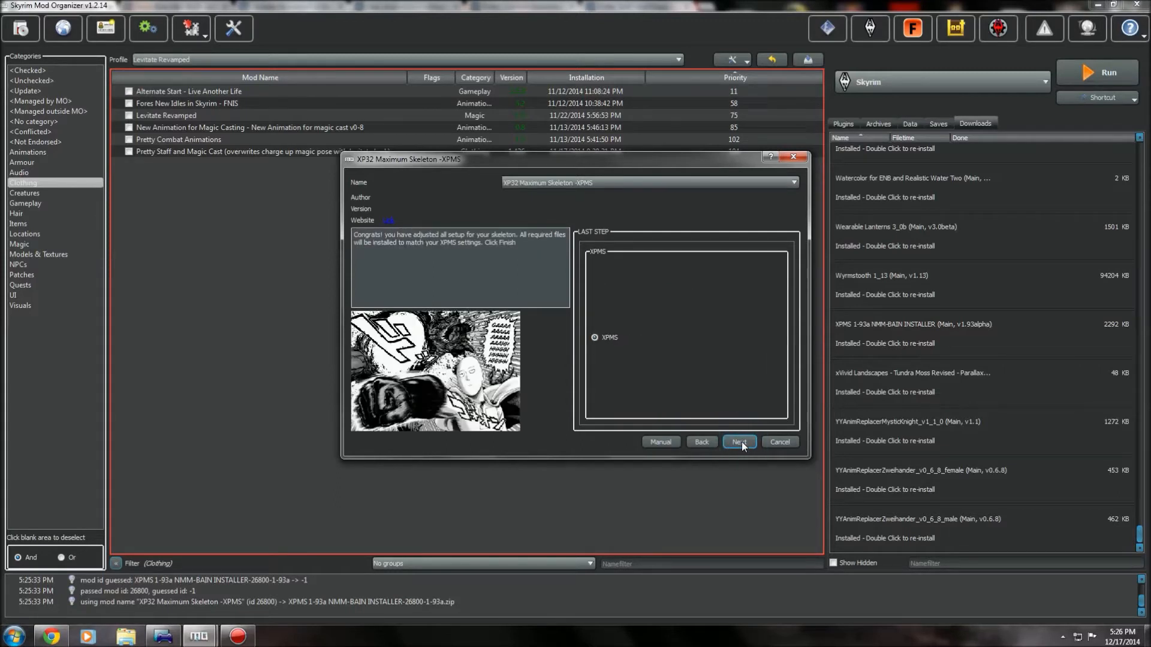
left_click(703, 442)
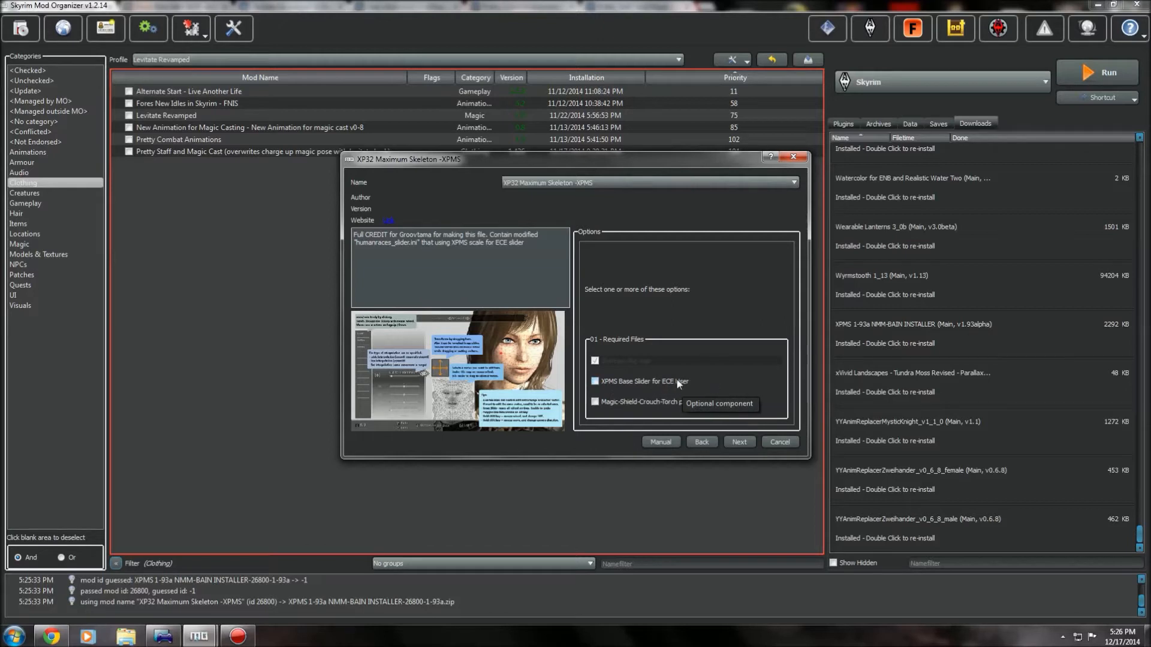
left_click(739, 441)
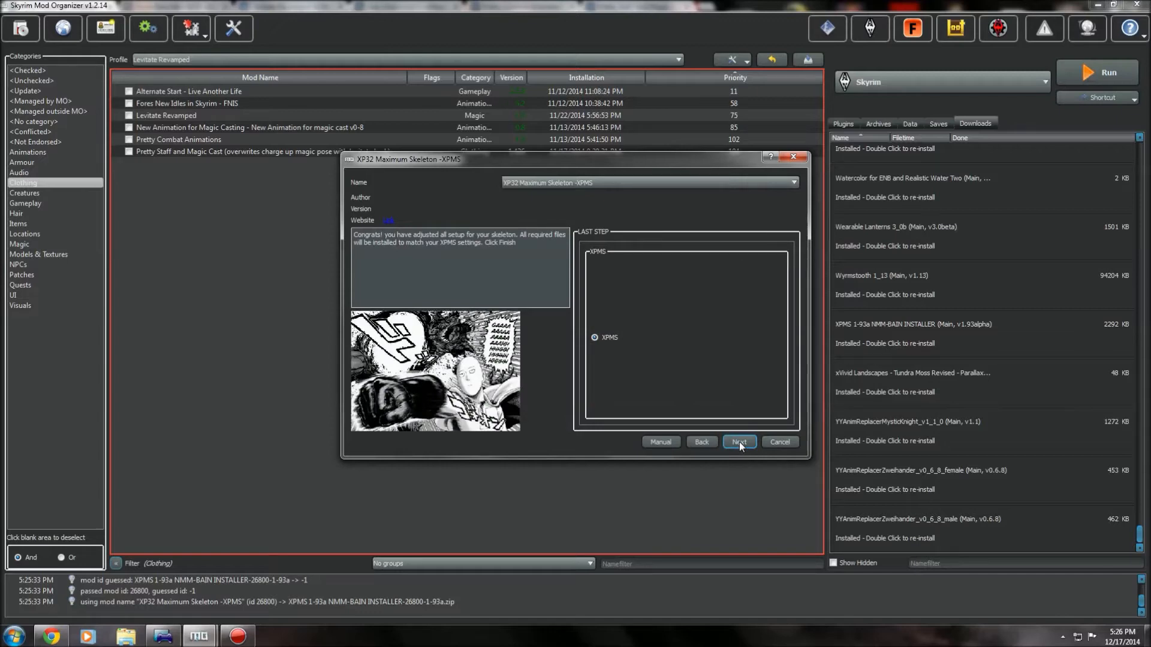
Finish the installer and install the skeleton as a separate mod named "XP32 Skeleton" instead of merging or replacing the existing one.
left_click(739, 442)
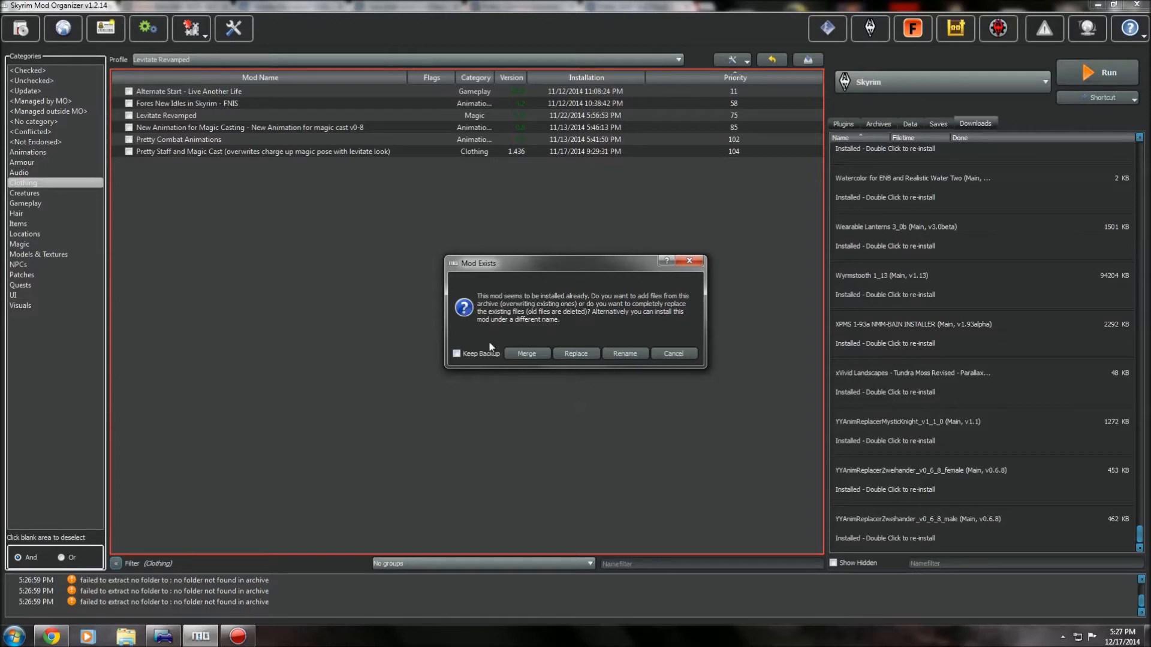
left_click(619, 354)
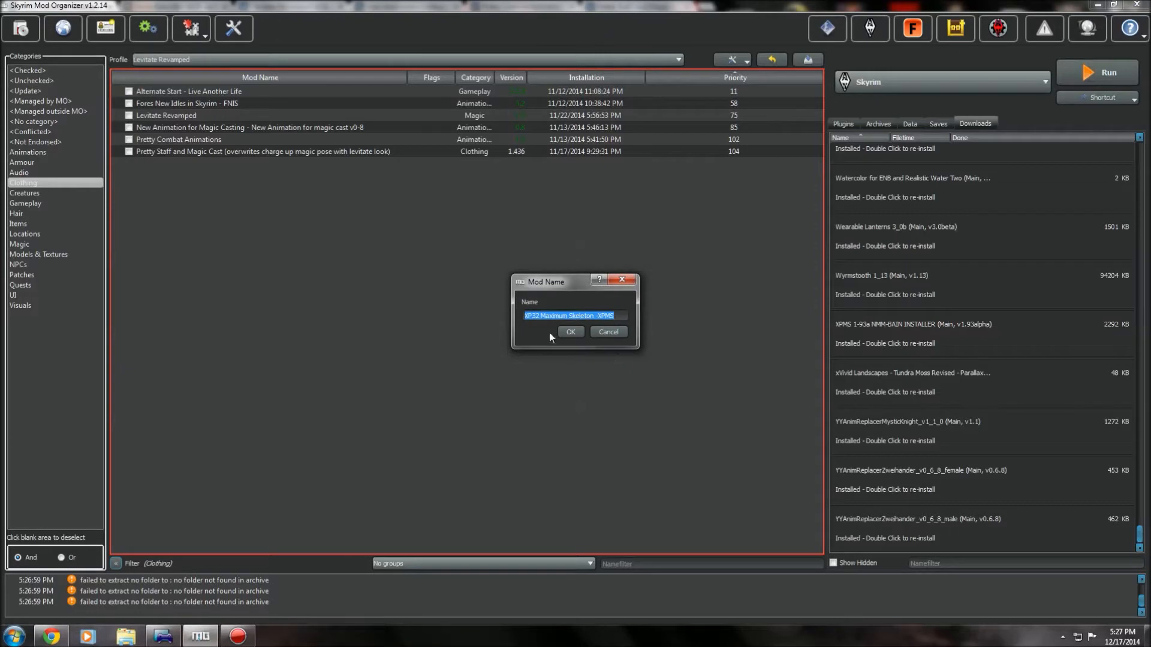
left_click_drag(540, 316, 568, 316)
key("Delete")
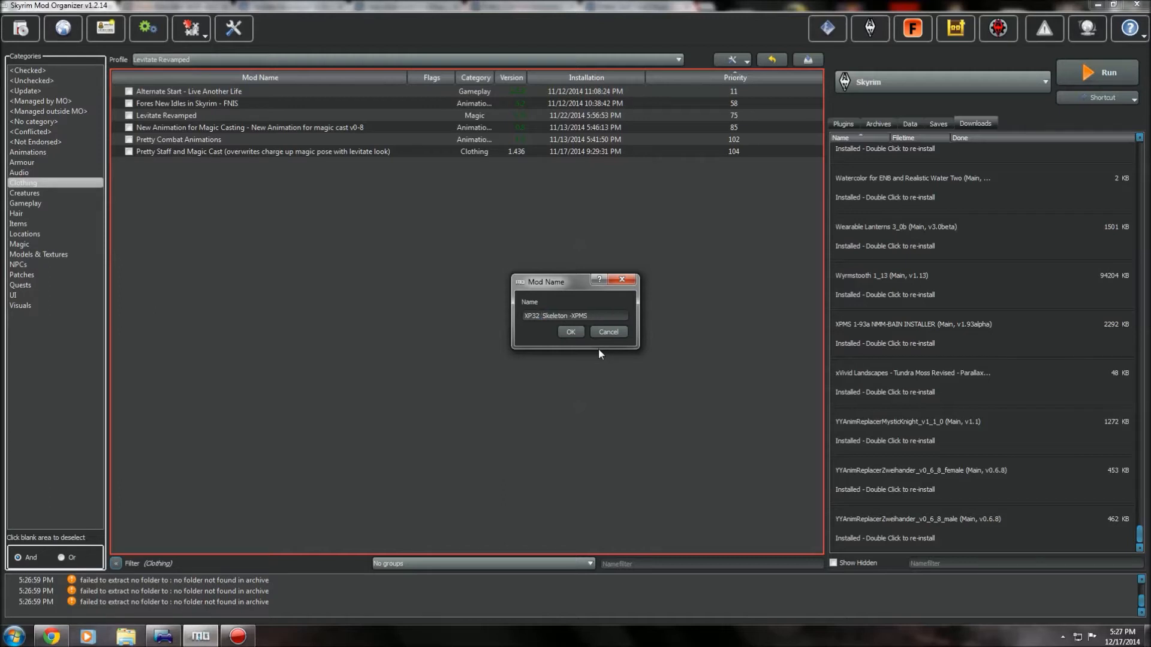
key("BackSpace")
left_click_drag(566, 318, 605, 322)
left_click(570, 331)
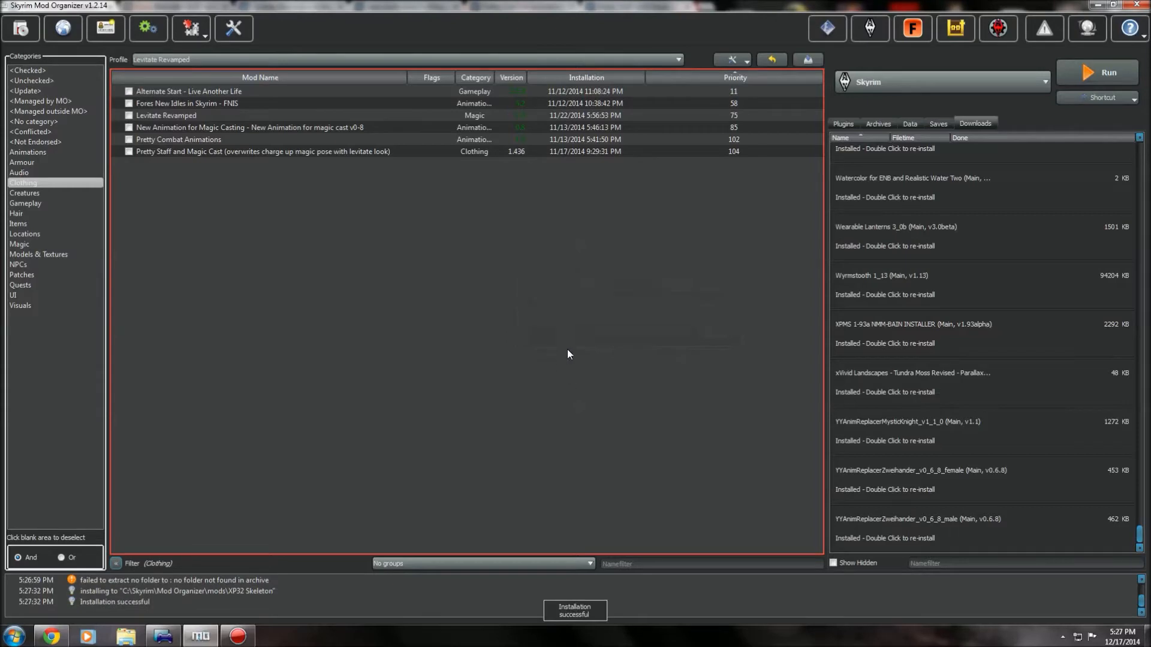
Find XP32 Skeleton among the unchecked mods sorted by installation date, add it to the Clothing category, and filter the list by Clothing.
left_click(46, 80)
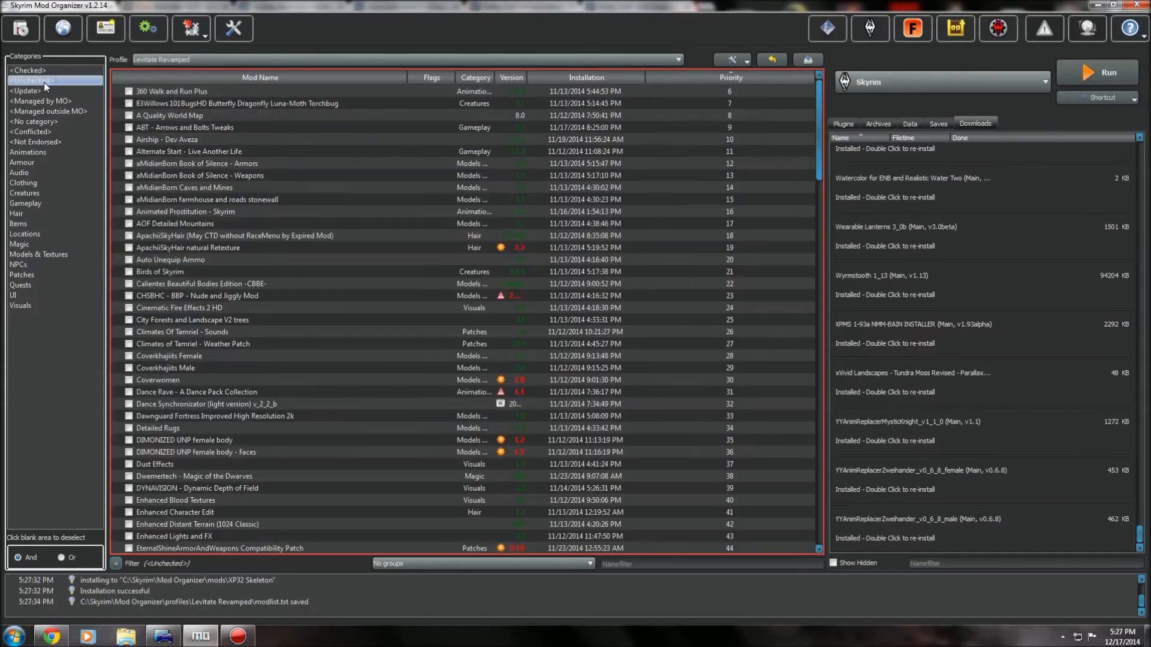
scroll(609, 262, "down", 5)
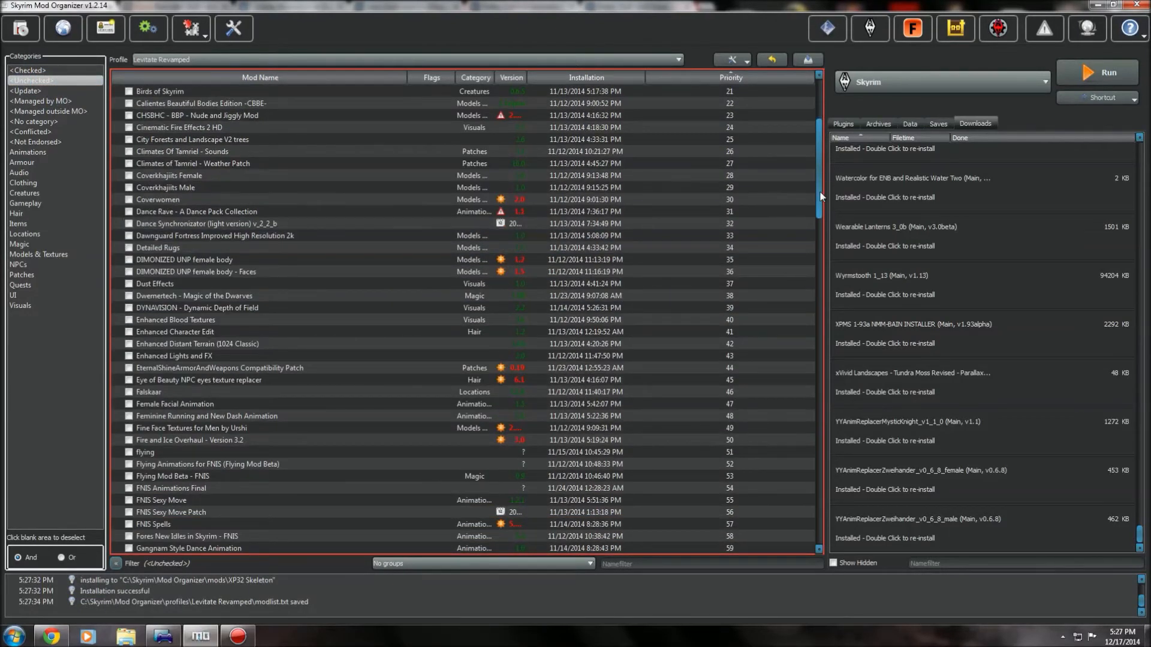
left_click(605, 77)
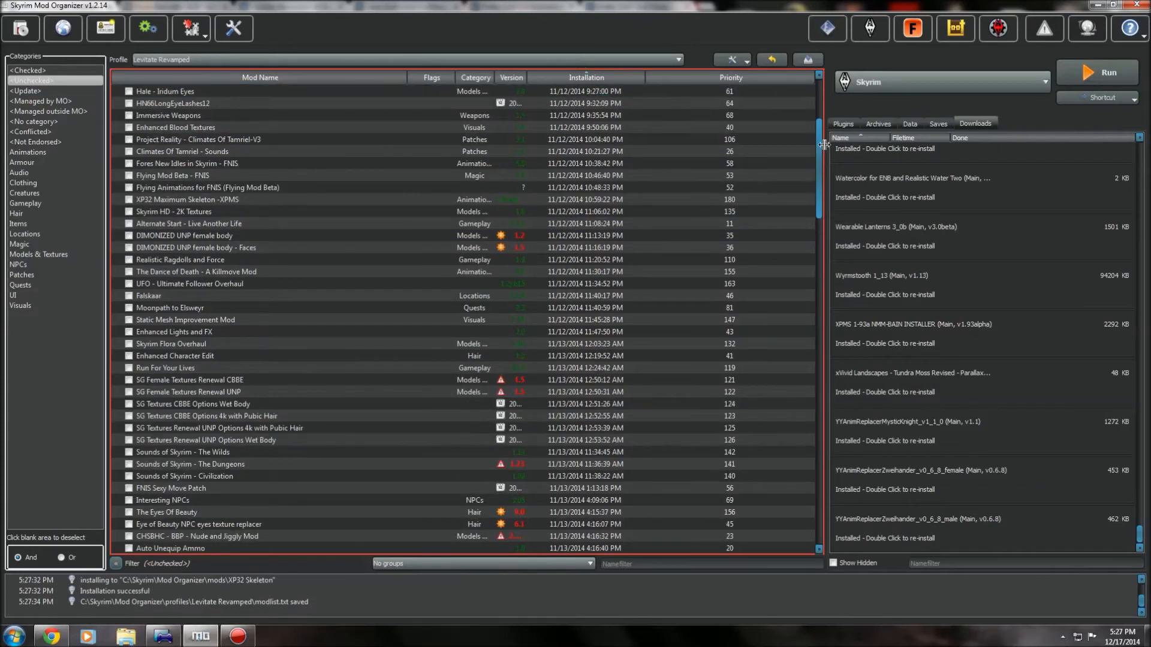
left_click_drag(819, 148, 851, 533)
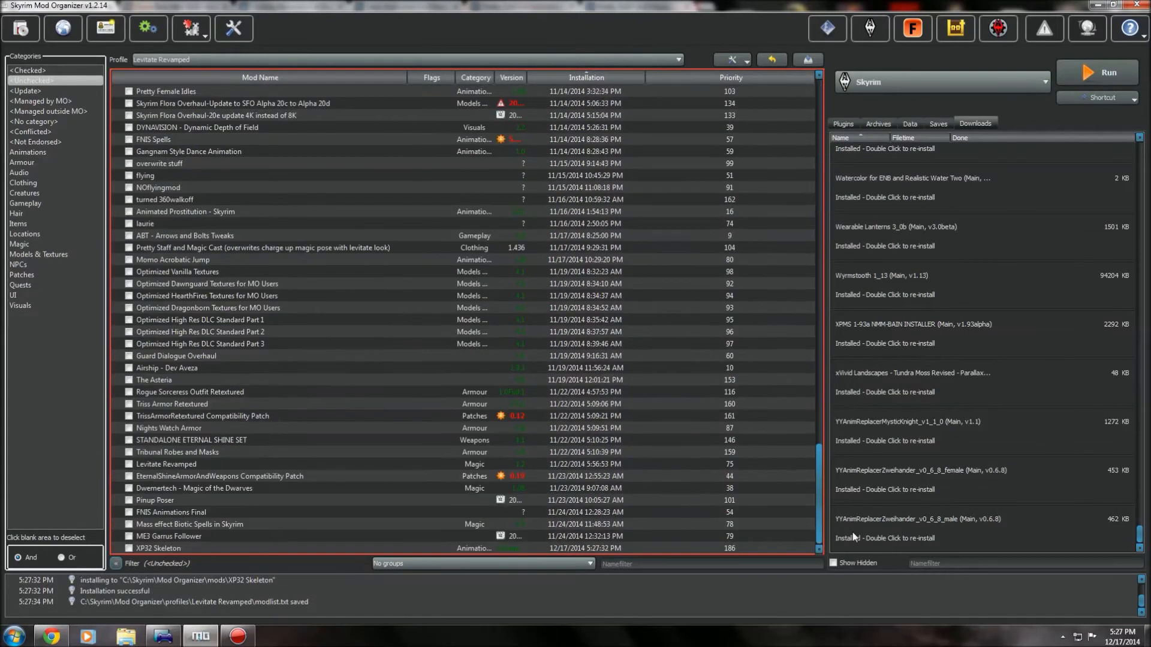
right_click(220, 548)
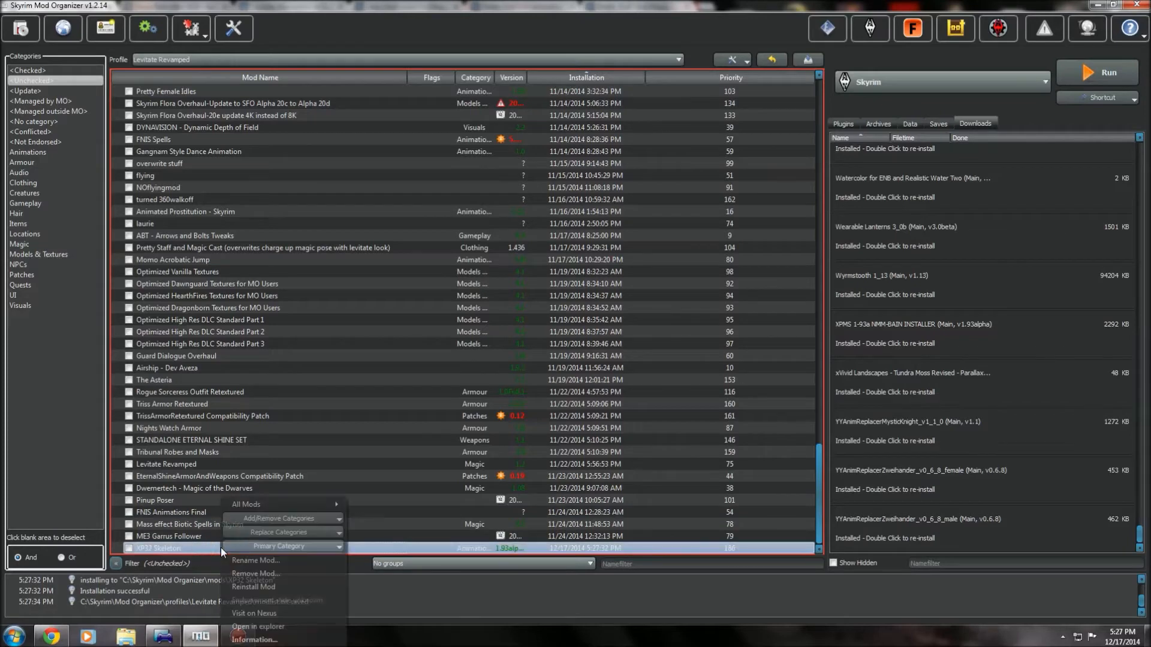
left_click(308, 516)
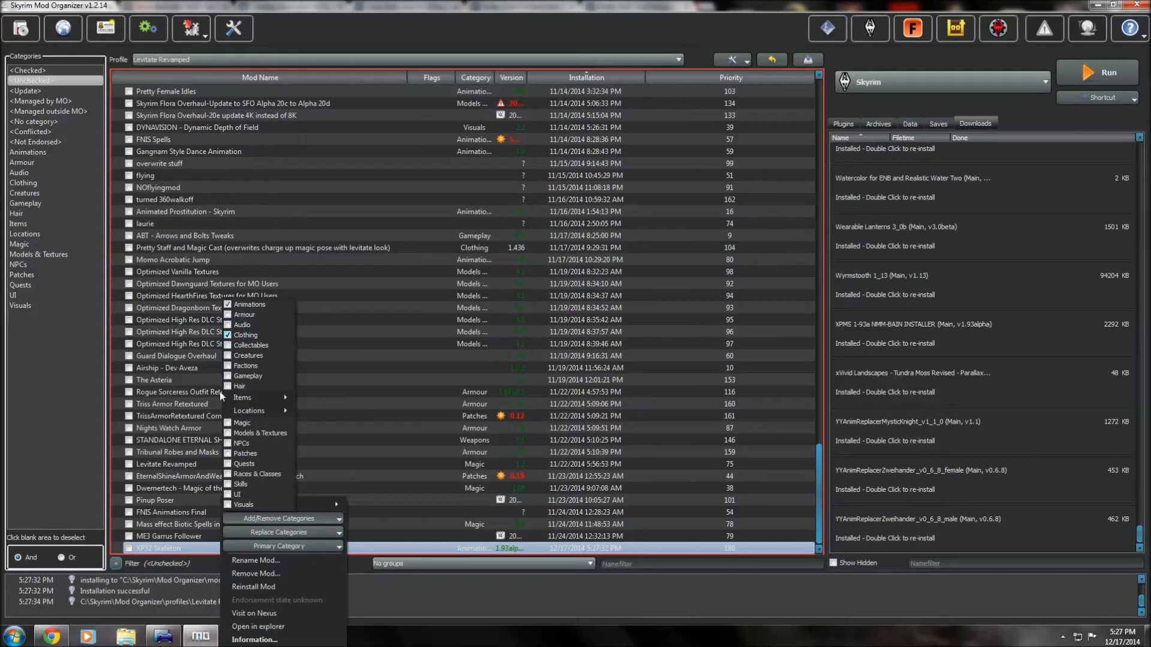
left_click(29, 182)
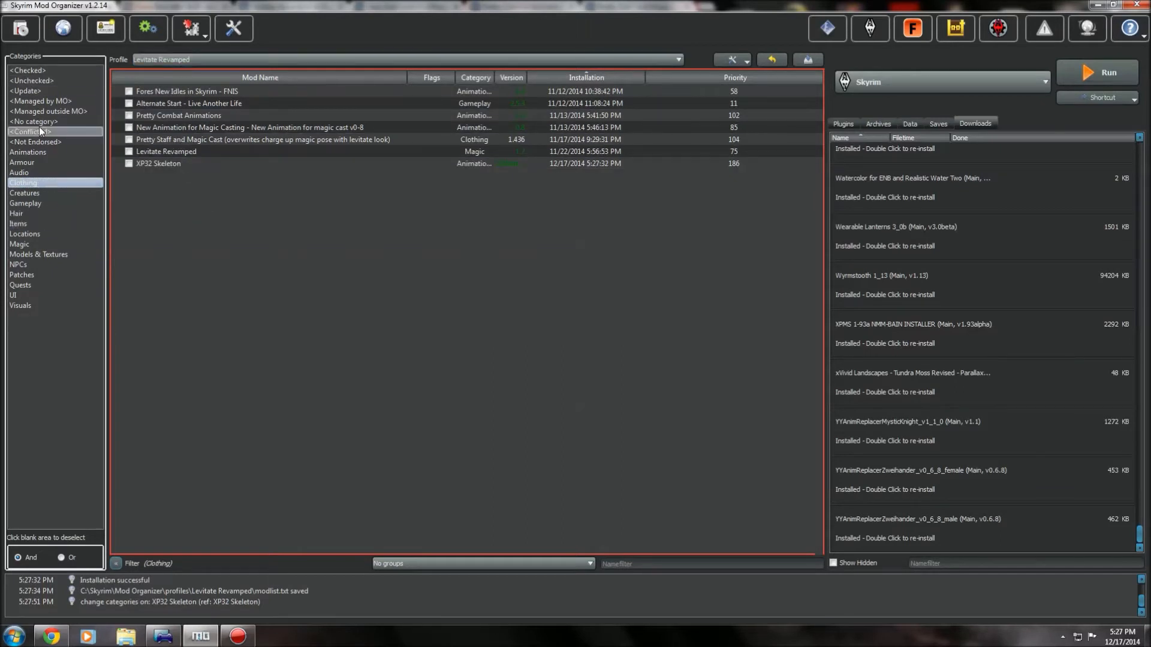
Look through the mod list under other category filters, including Gameplay and Quests, and return to the Clothing filter.
left_click(38, 154)
left_click(30, 172)
left_click(31, 203)
left_click(27, 223)
left_click(30, 255)
left_click(21, 285)
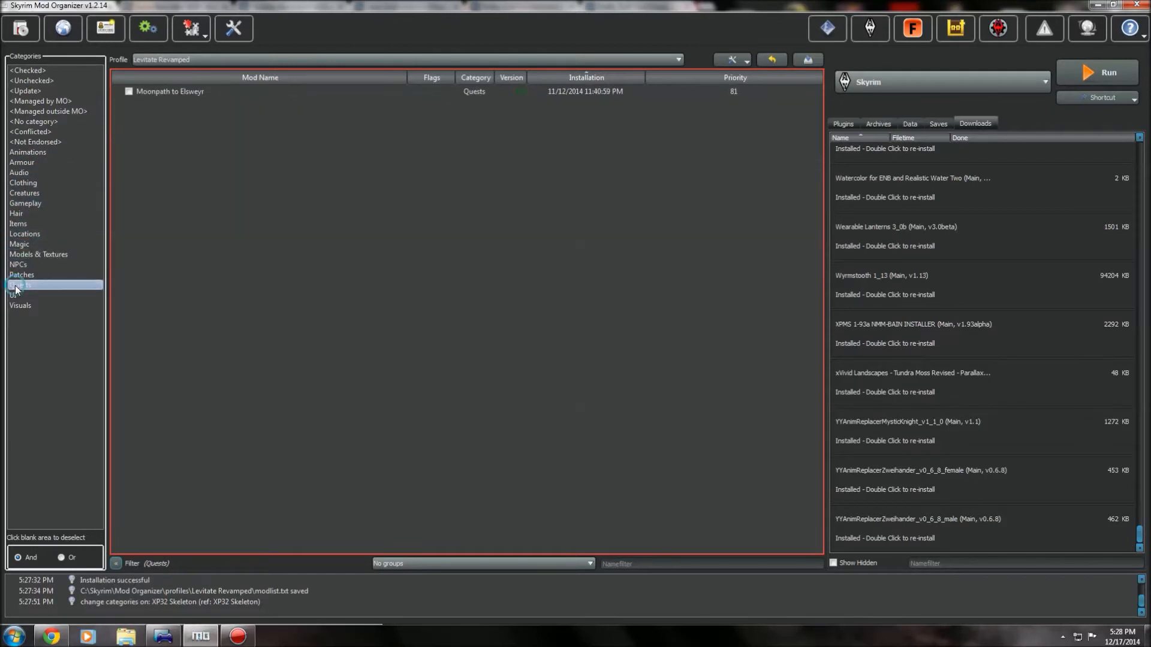
left_click(24, 181)
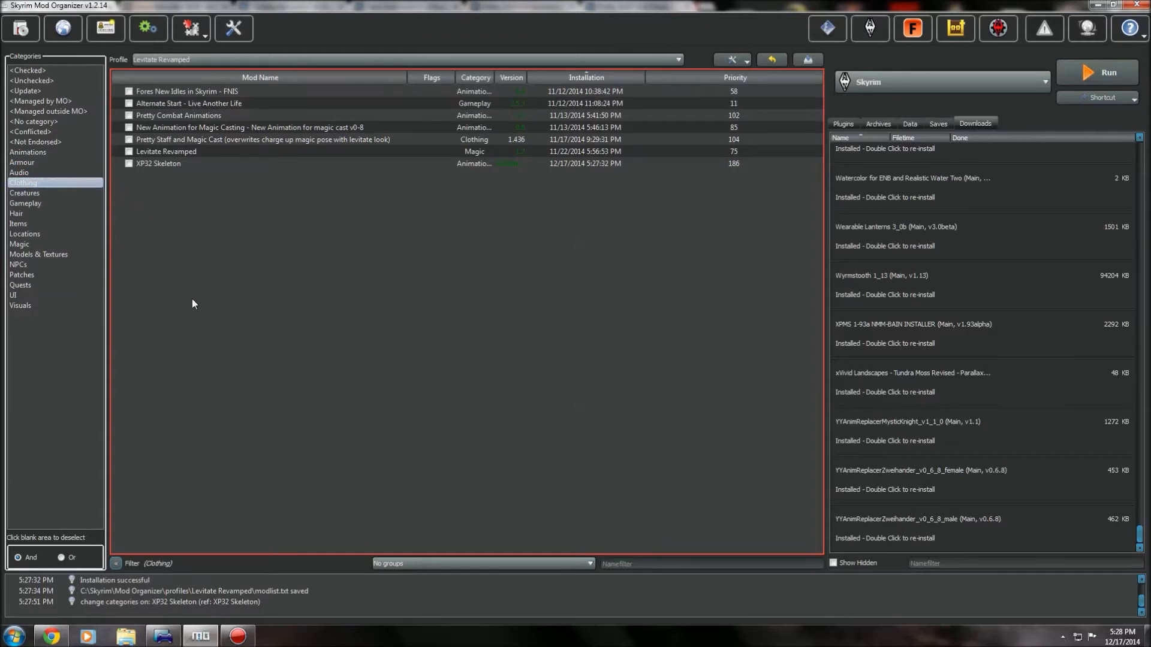
Try toggling the XP32 Skeleton mod's activation in the Clothing-filtered mod list.
left_click(175, 139)
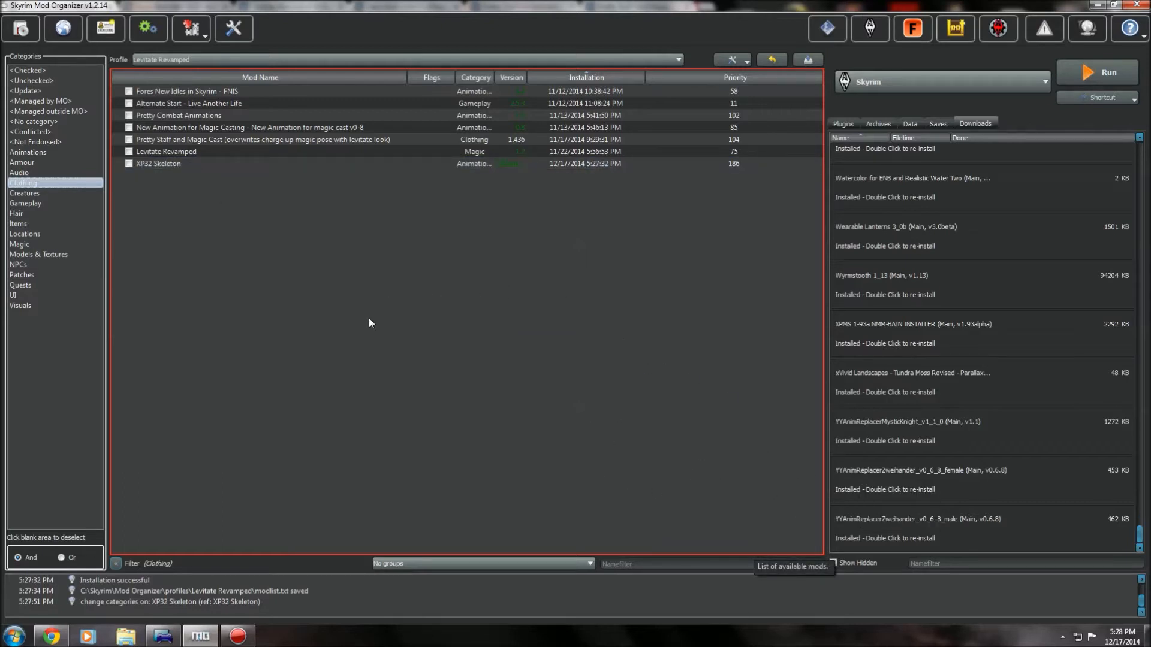
left_click(127, 163)
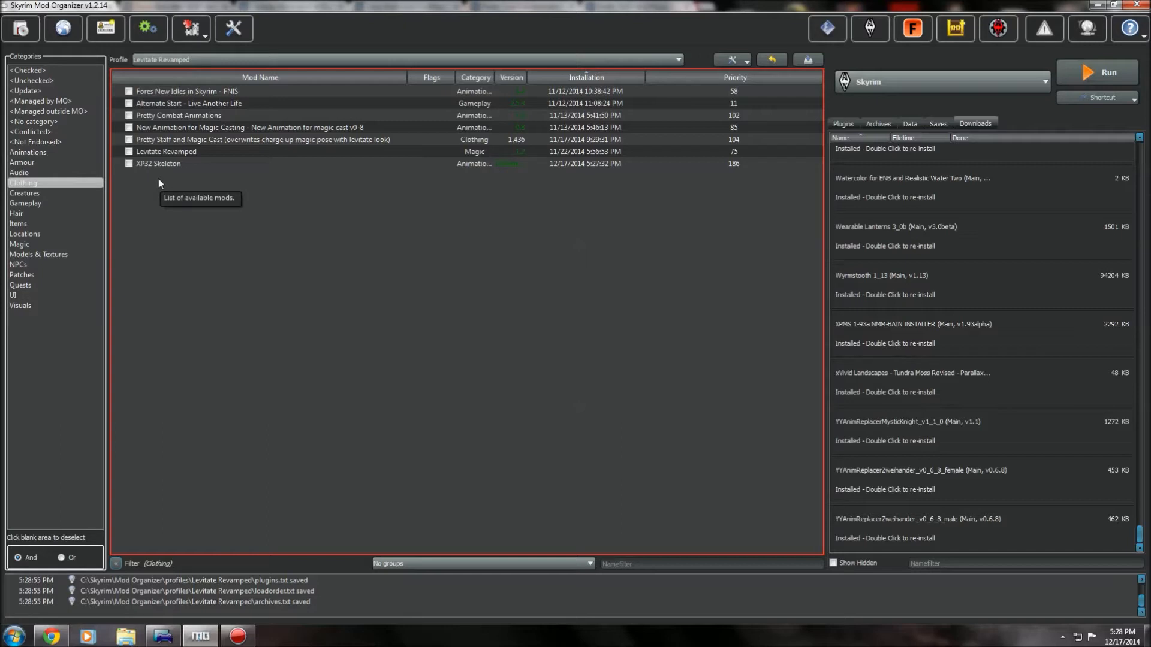
Switch to the browser, examine the main files on the Fores New Idles in Skyrim - FNIS page, and return to Mod Organizer.
left_click(51, 637)
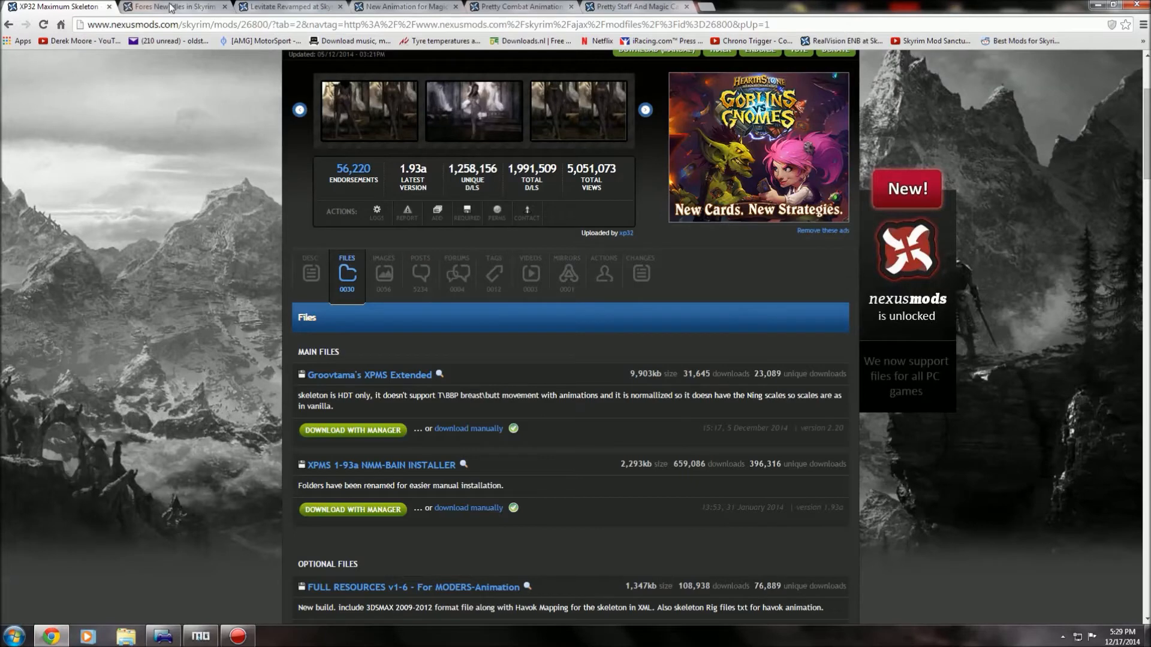
left_click(219, 9)
scroll(474, 419, "down", 1)
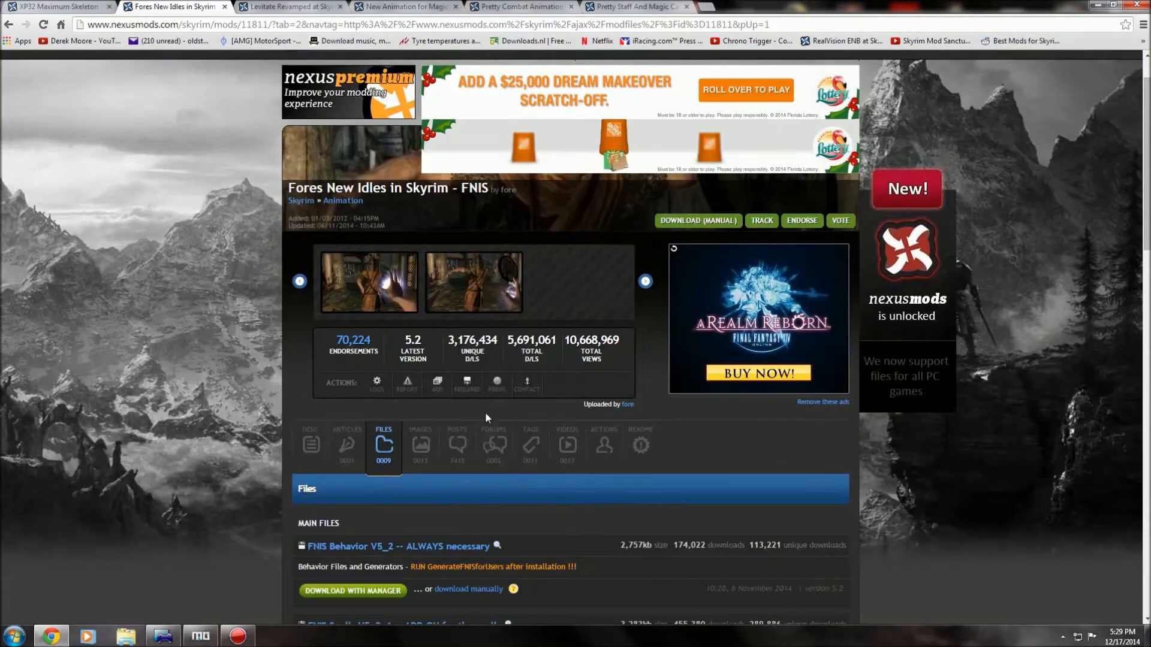
scroll(485, 411, "down", 1)
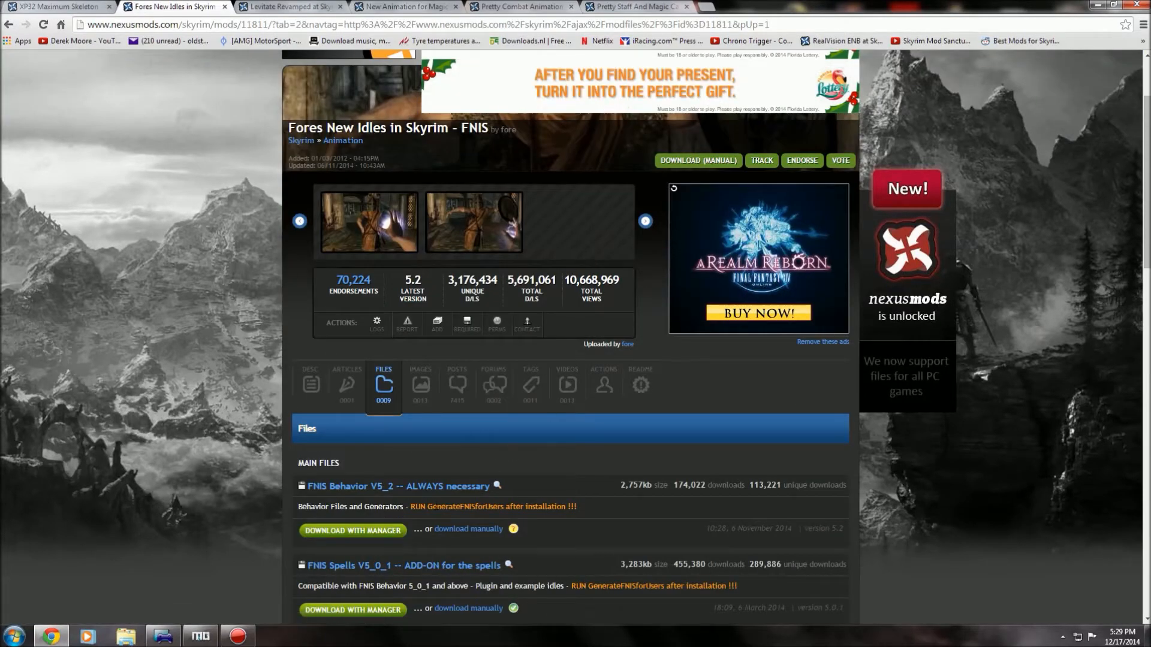
scroll(213, 500, "down", 1)
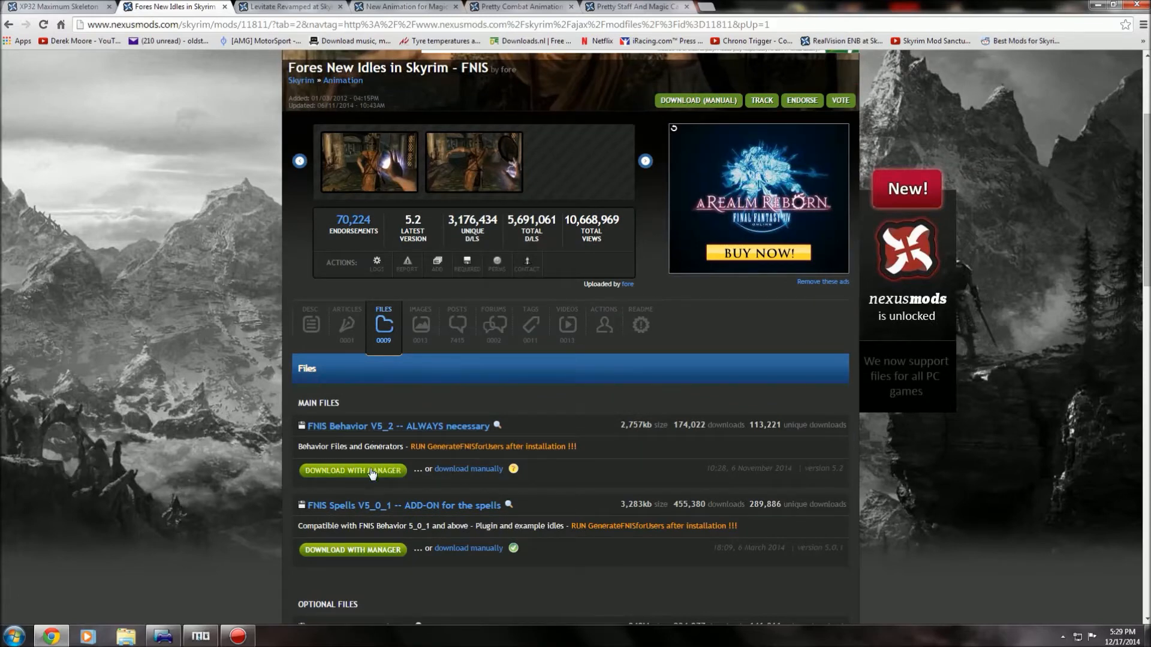
left_click(200, 636)
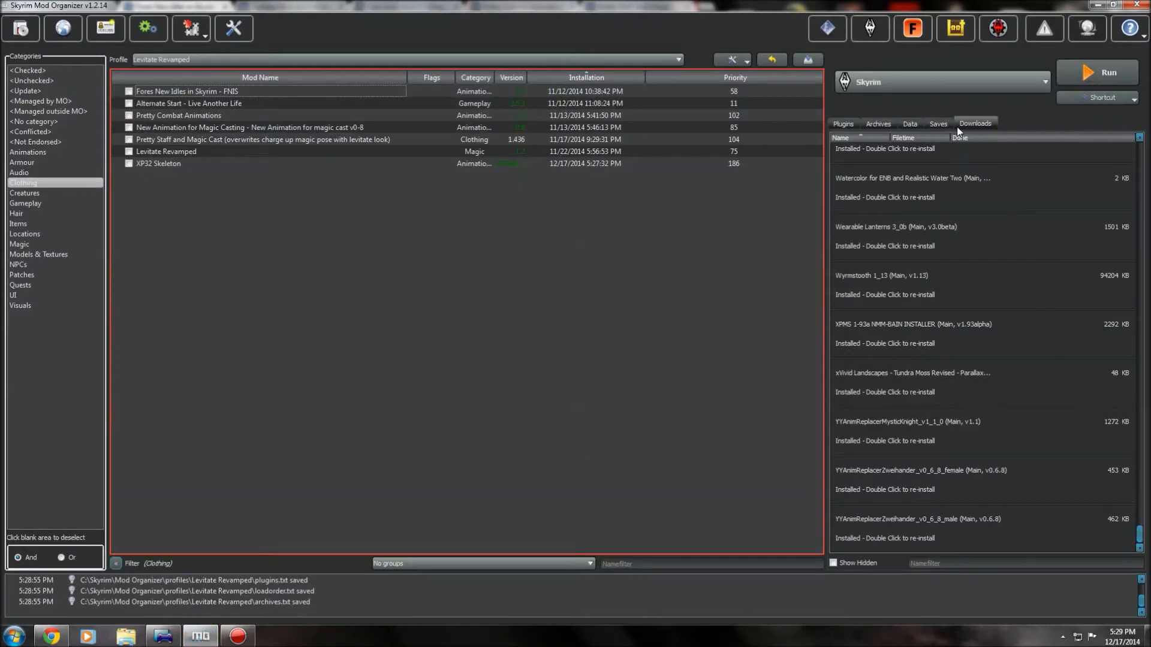
Sort the downloads by name, begin installing FNIS Behavior V5_2, and set its Data folder as the data directory.
left_click(862, 139)
left_click_drag(1141, 531, 1146, 401)
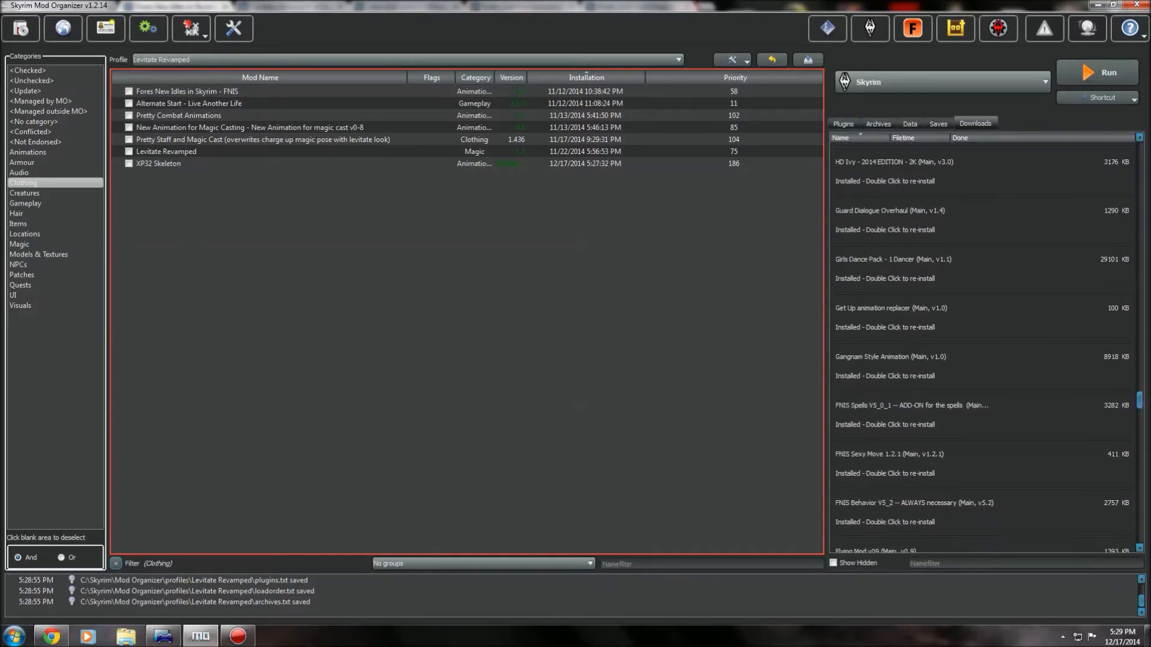
double_click(869, 522)
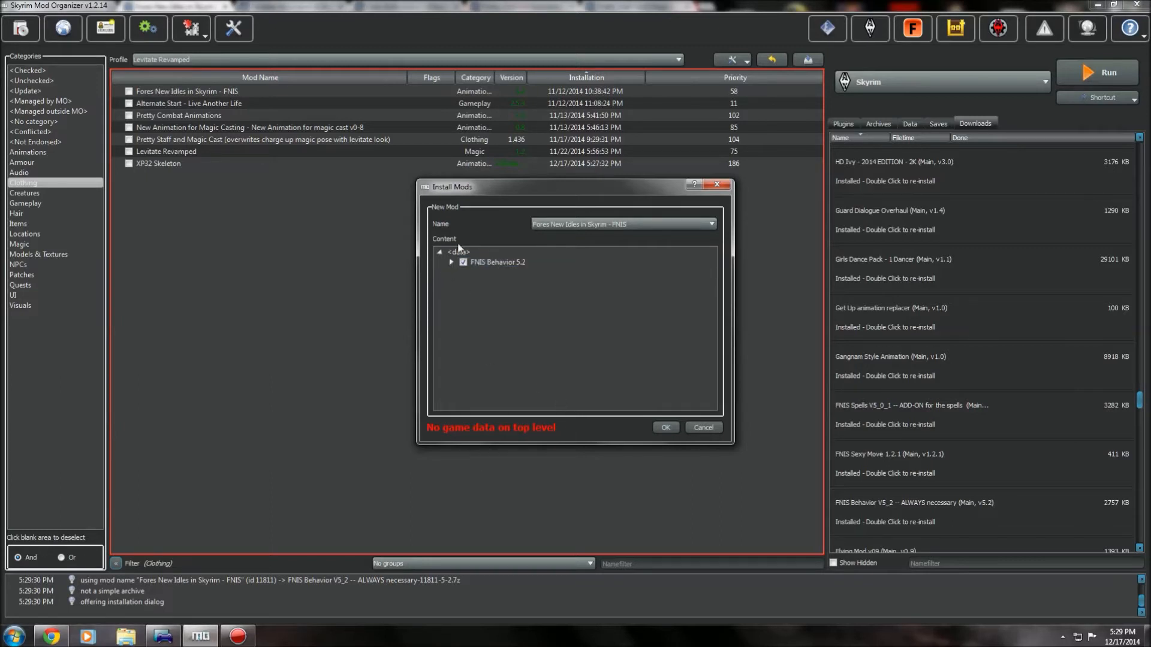
left_click(449, 263)
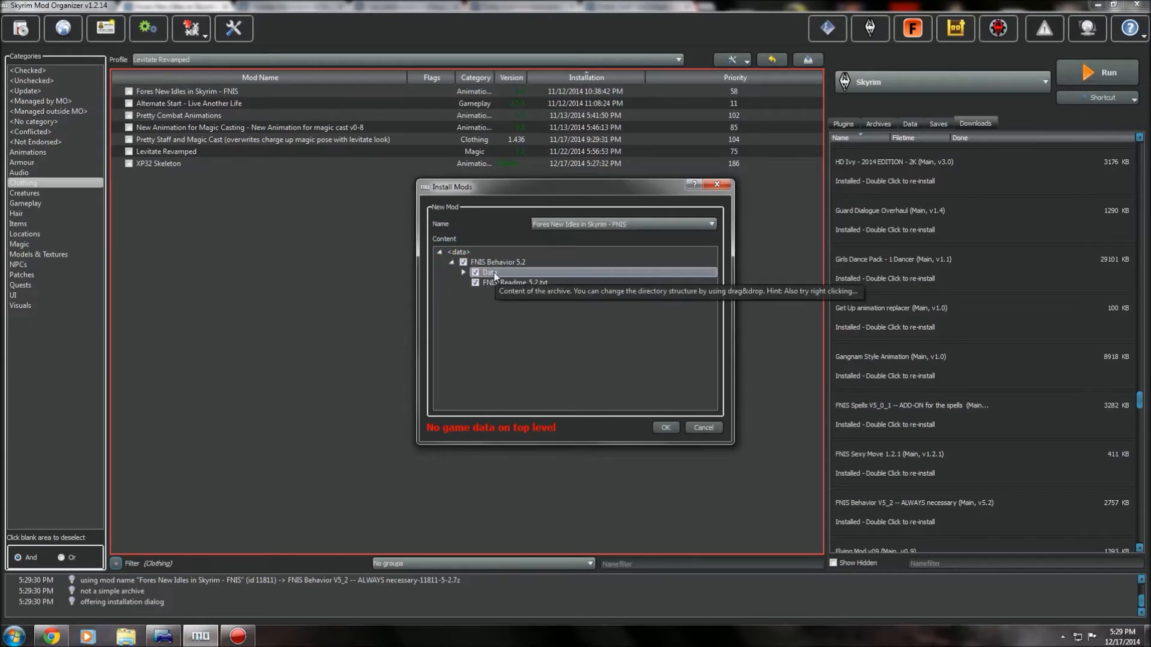
left_click(464, 273)
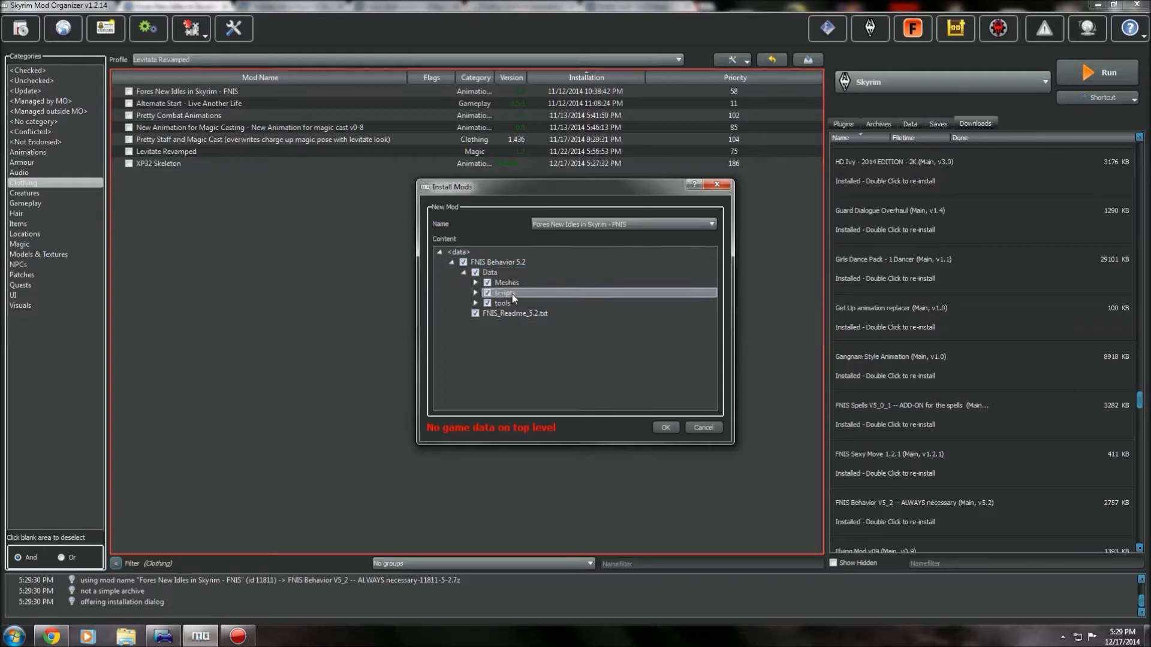
right_click(489, 274)
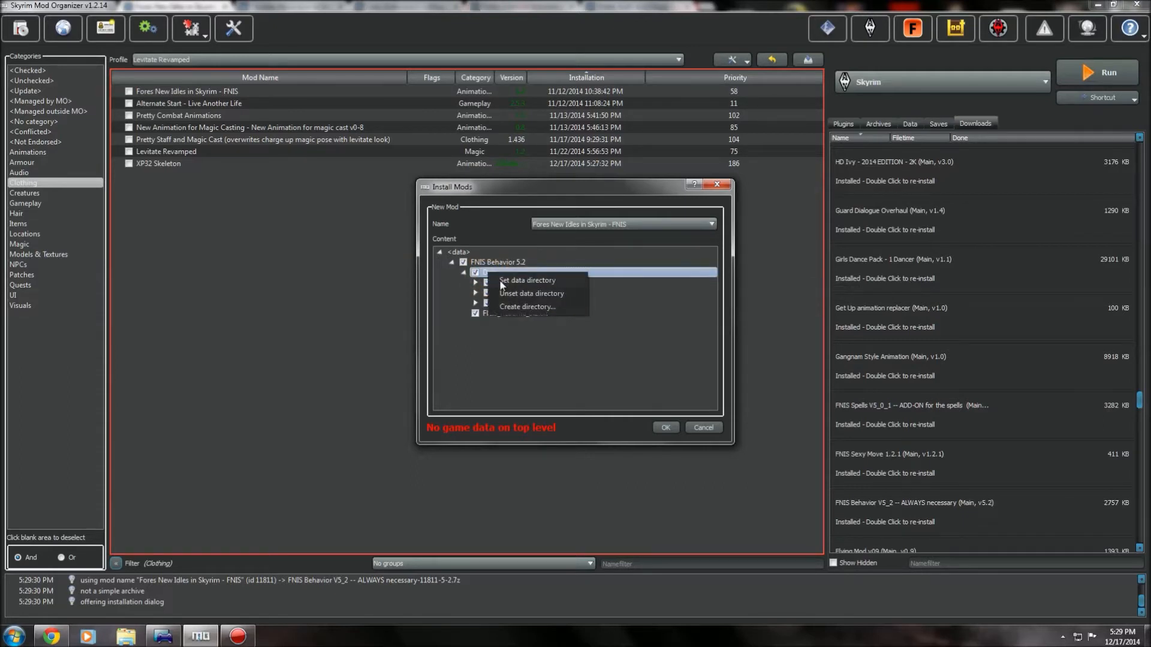
left_click(503, 282)
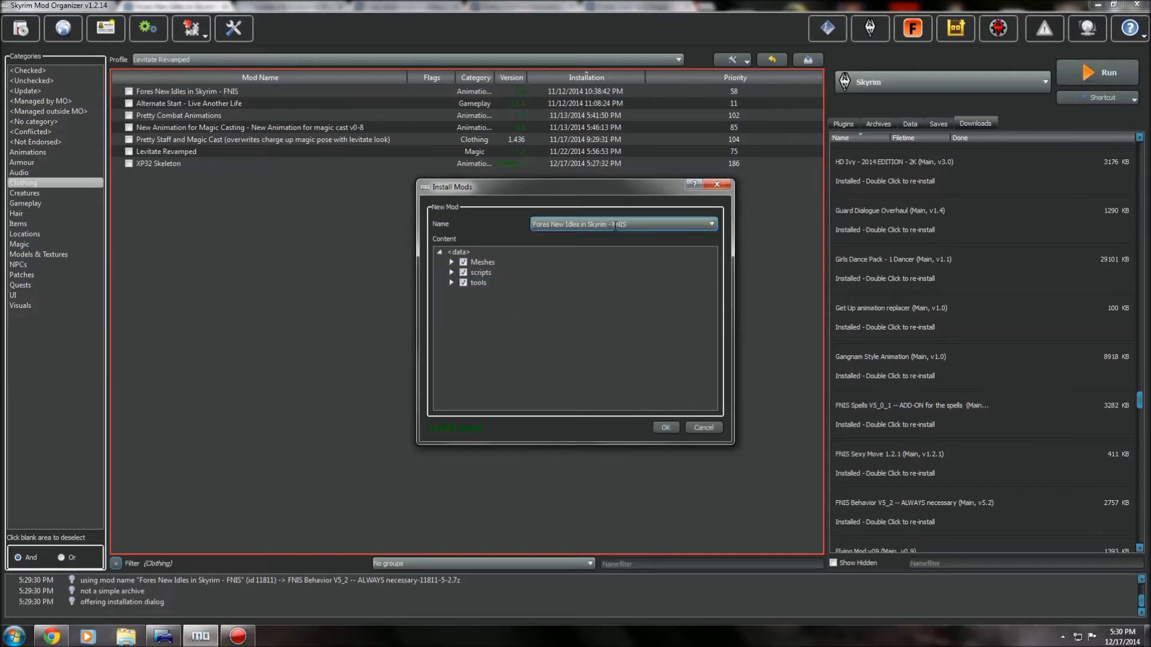
Shorten the mod name to FNIS in the installation dialog and cancel the installation.
left_click_drag(613, 224, 533, 224)
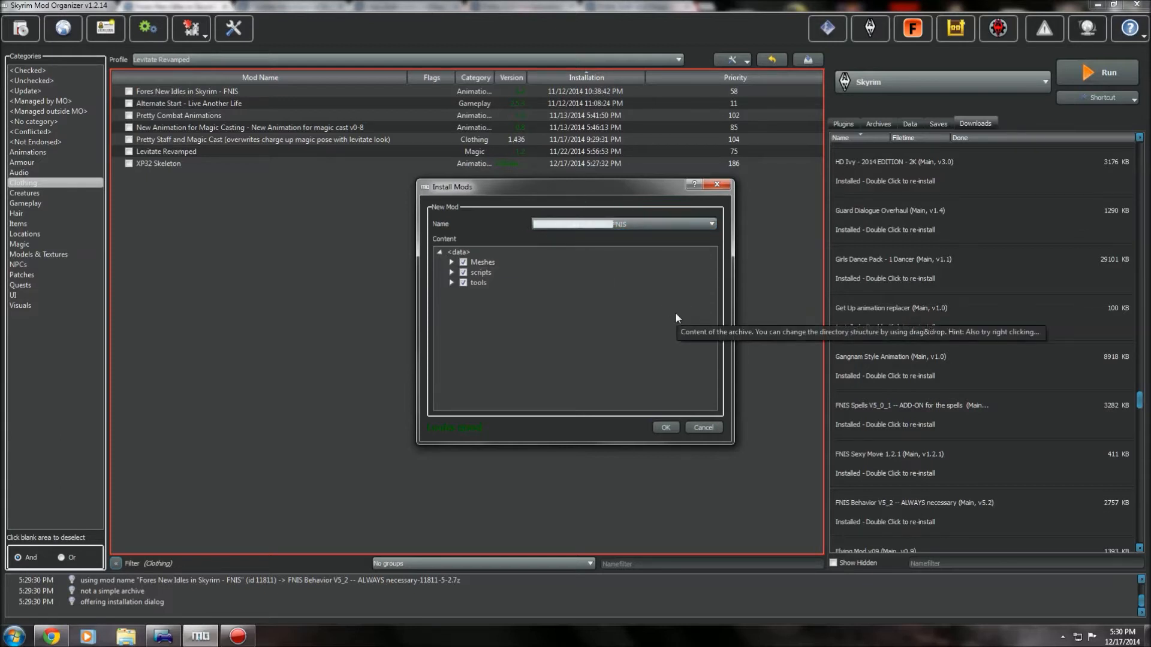
key("BackSpace")
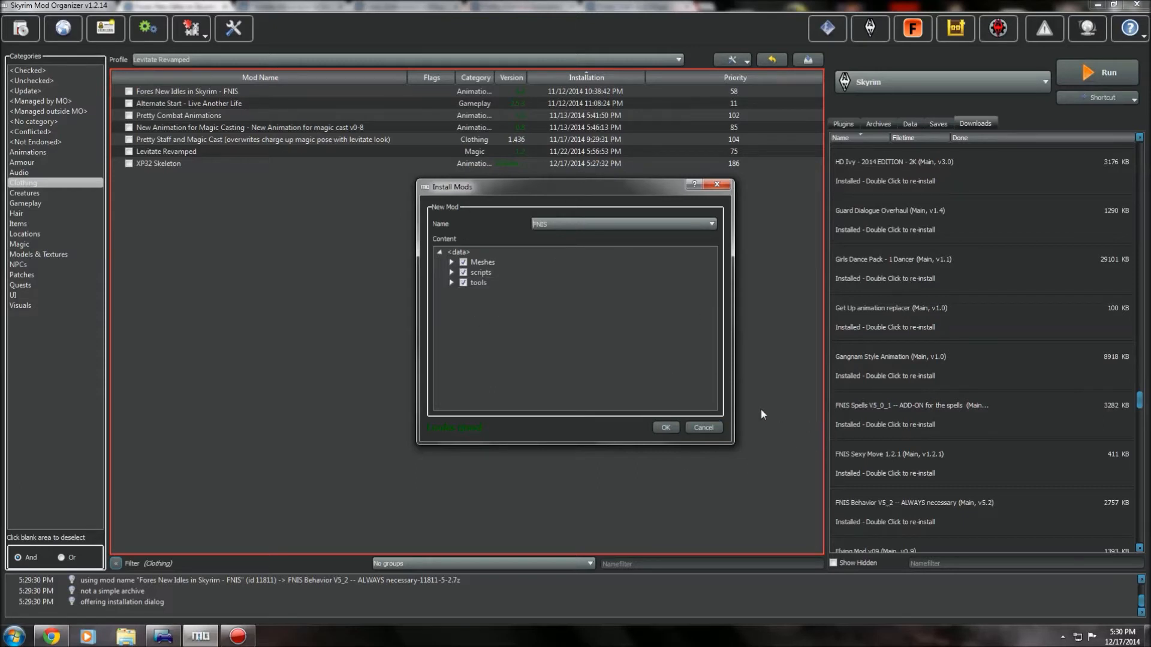
left_click(704, 426)
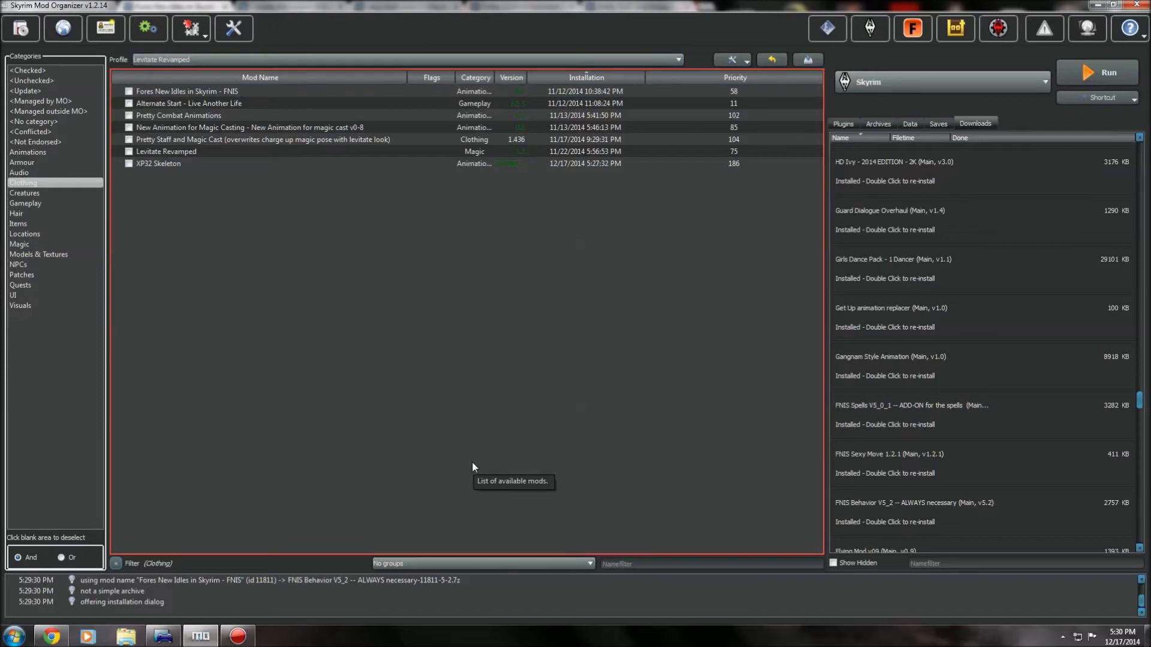
Switch to the browser, look over the Levitate Revamped mod page, and return to Mod Organizer.
left_click(52, 637)
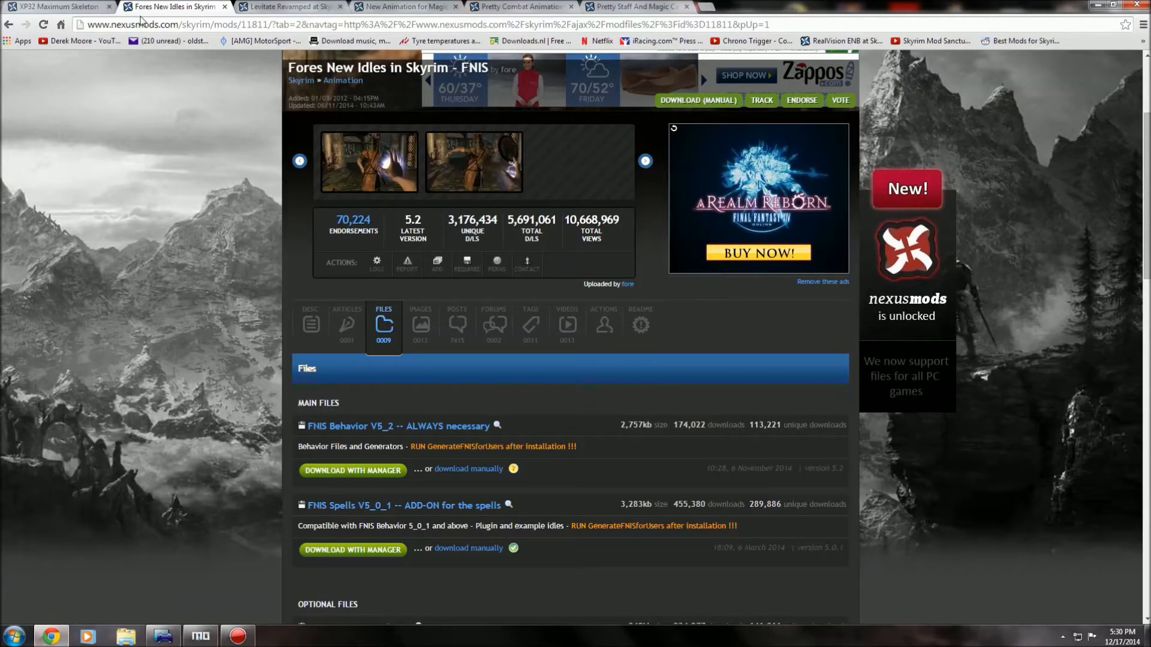
left_click(323, 7)
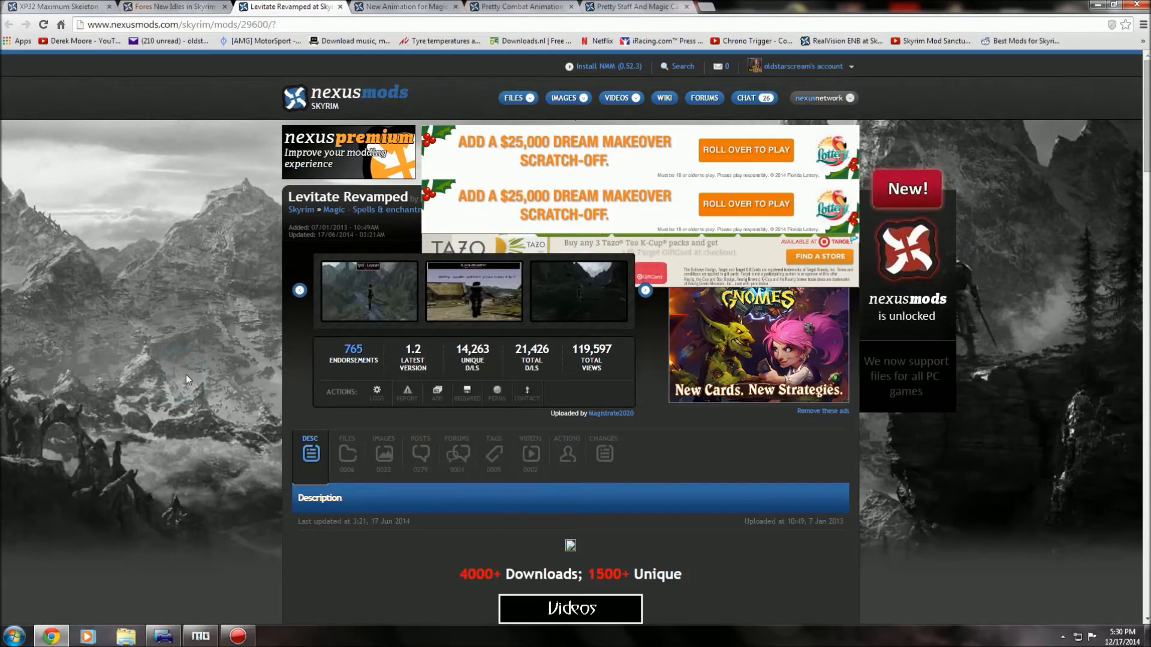
scroll(186, 374, "down", 3)
scroll(186, 376, "down", 2)
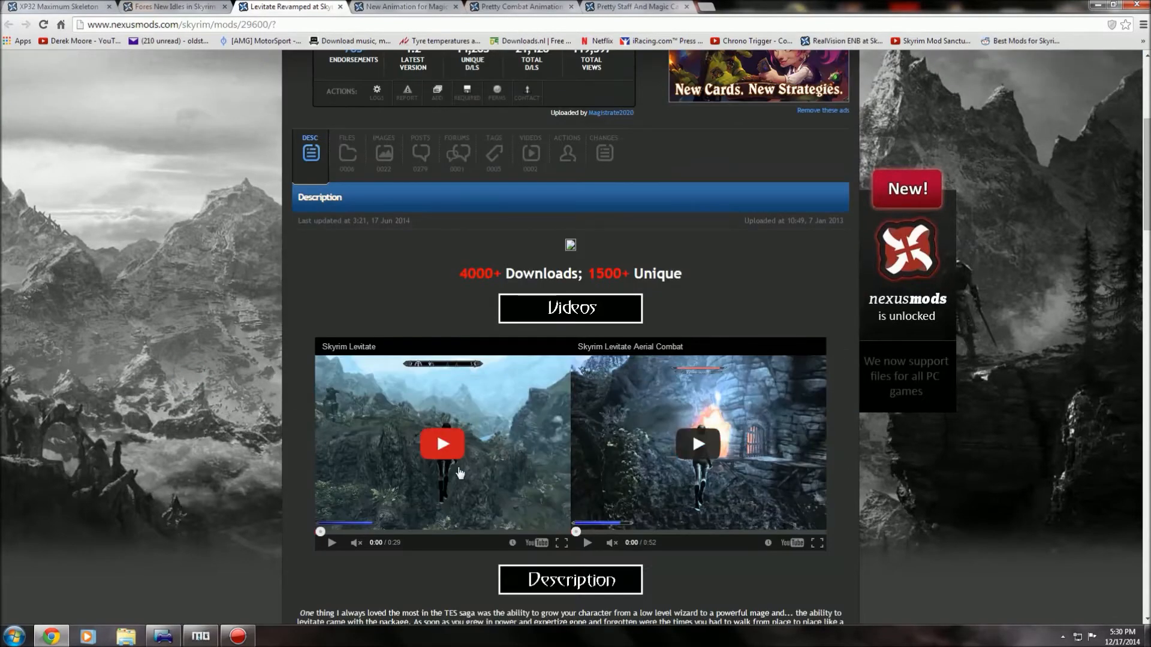
scroll(186, 376, "up", 1)
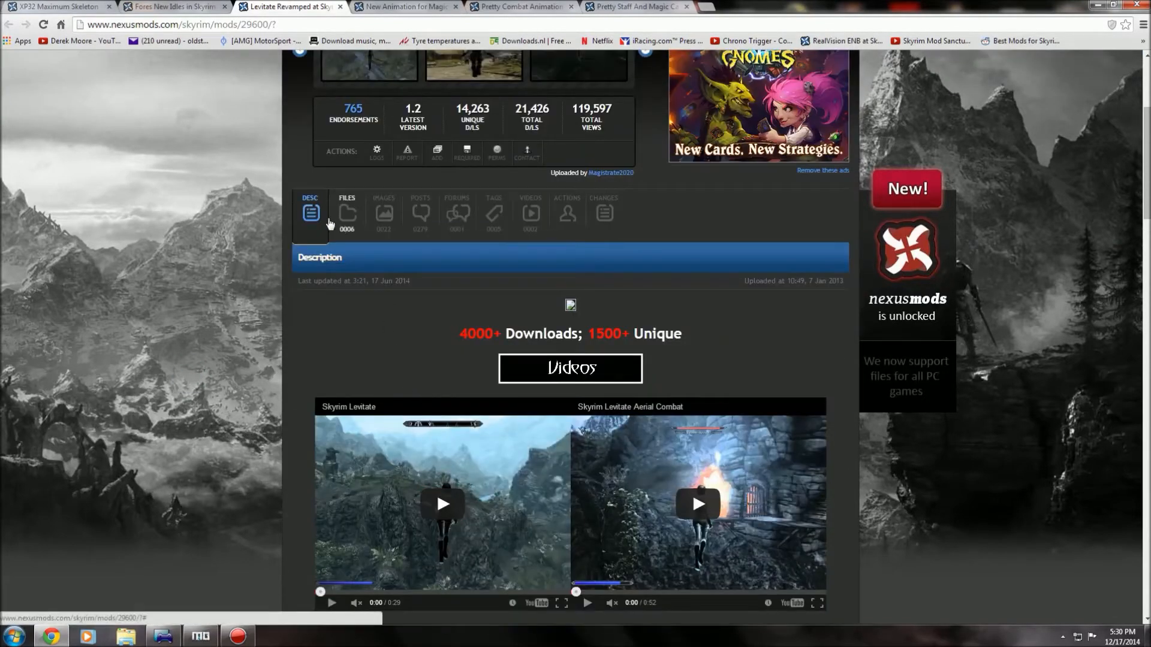
left_click(201, 637)
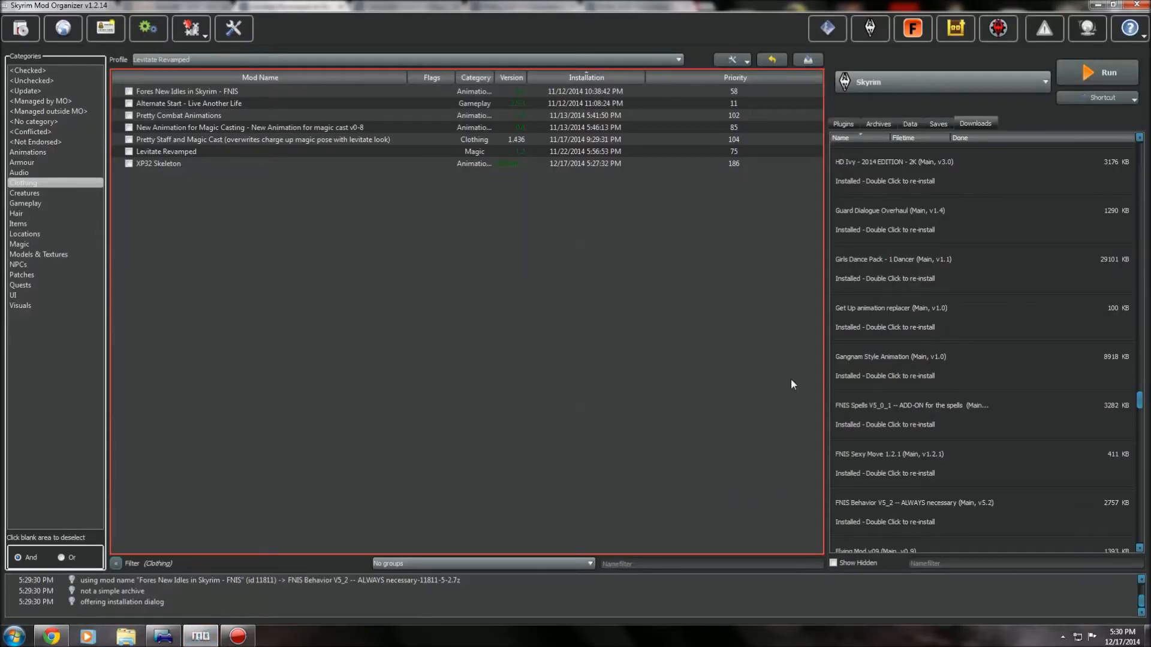
Sort the downloads by file time, show the end of the list, and locate Levitate Revamped among the installed mods.
left_click(913, 138)
left_click_drag(1140, 405, 1147, 542)
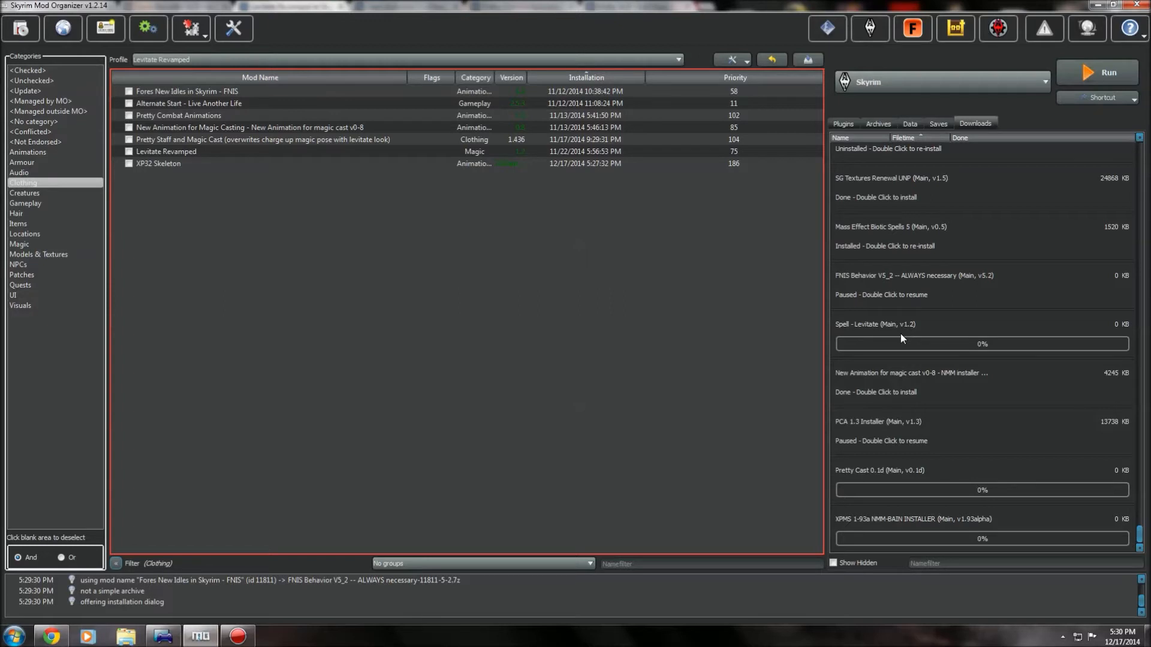
left_click(144, 151)
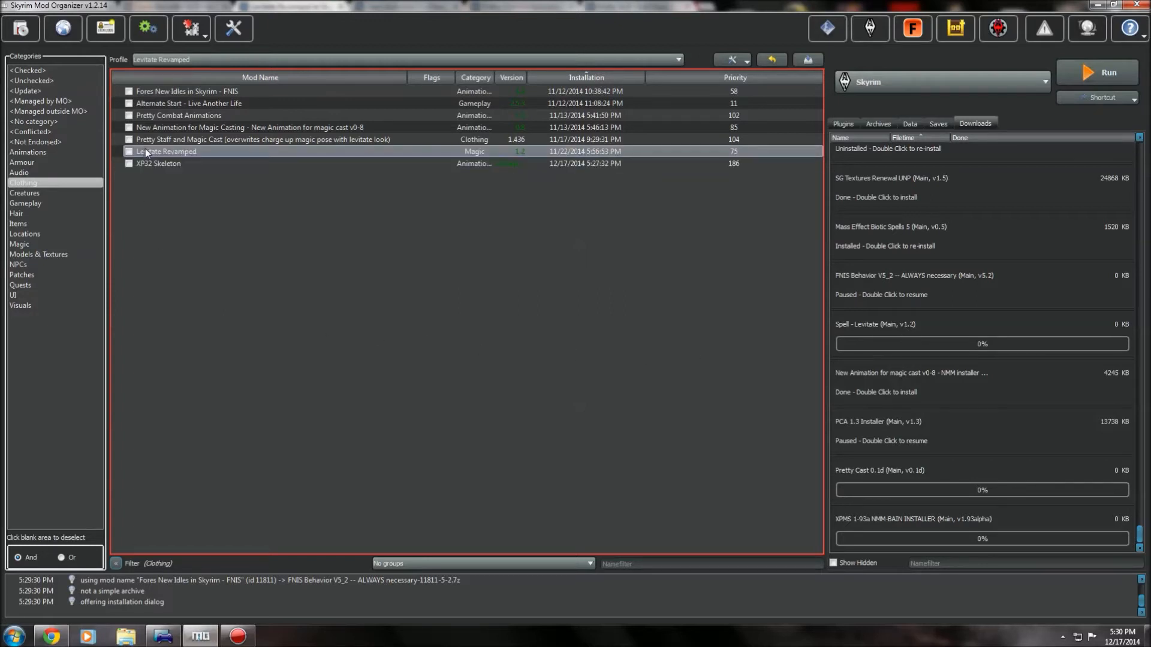
key("Up")
key("Down")
key("Down")
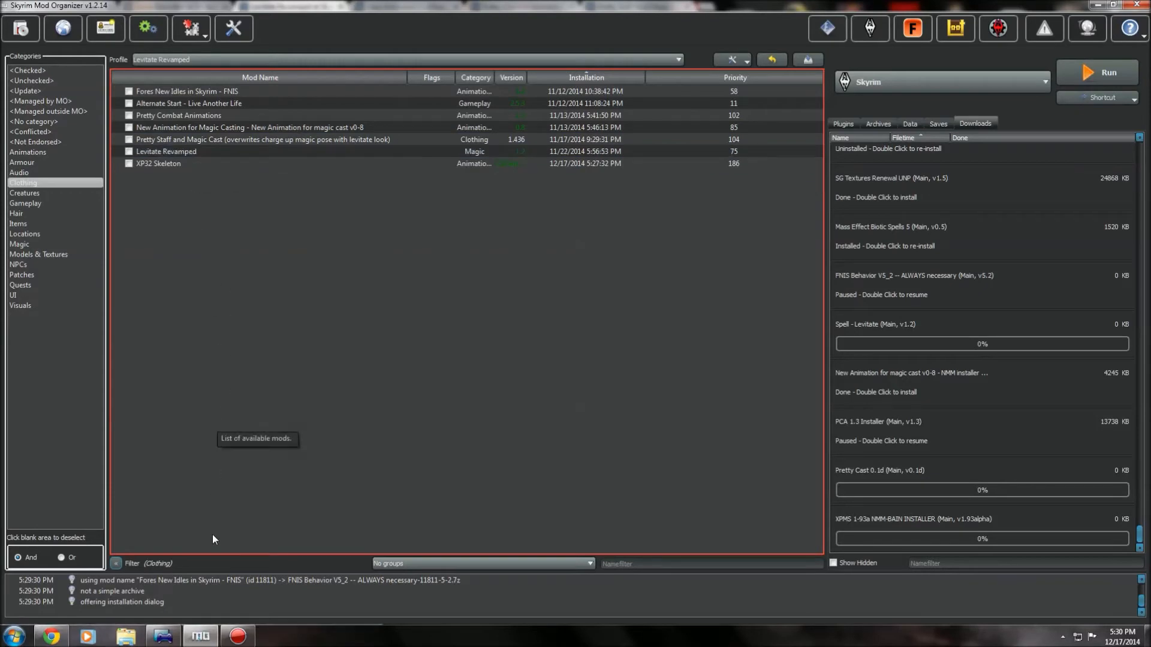
Switch to the browser and locate the manager download for New Animation for magic cast v0-8 - NMM installer on its files page.
left_click(53, 636)
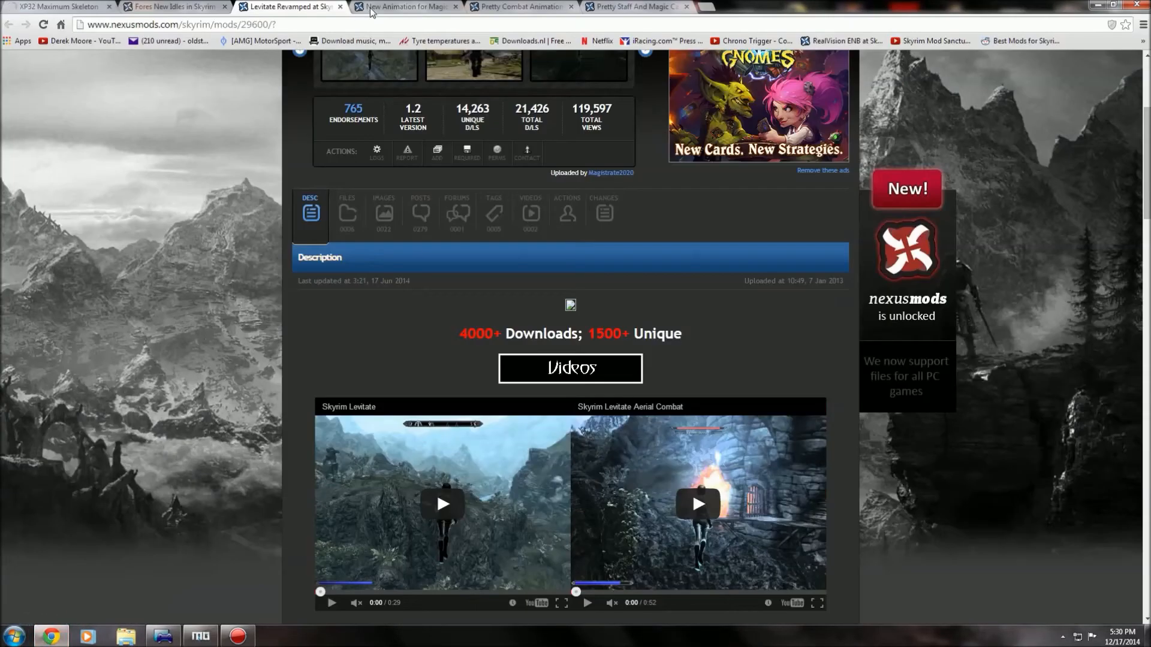
left_click(396, 6)
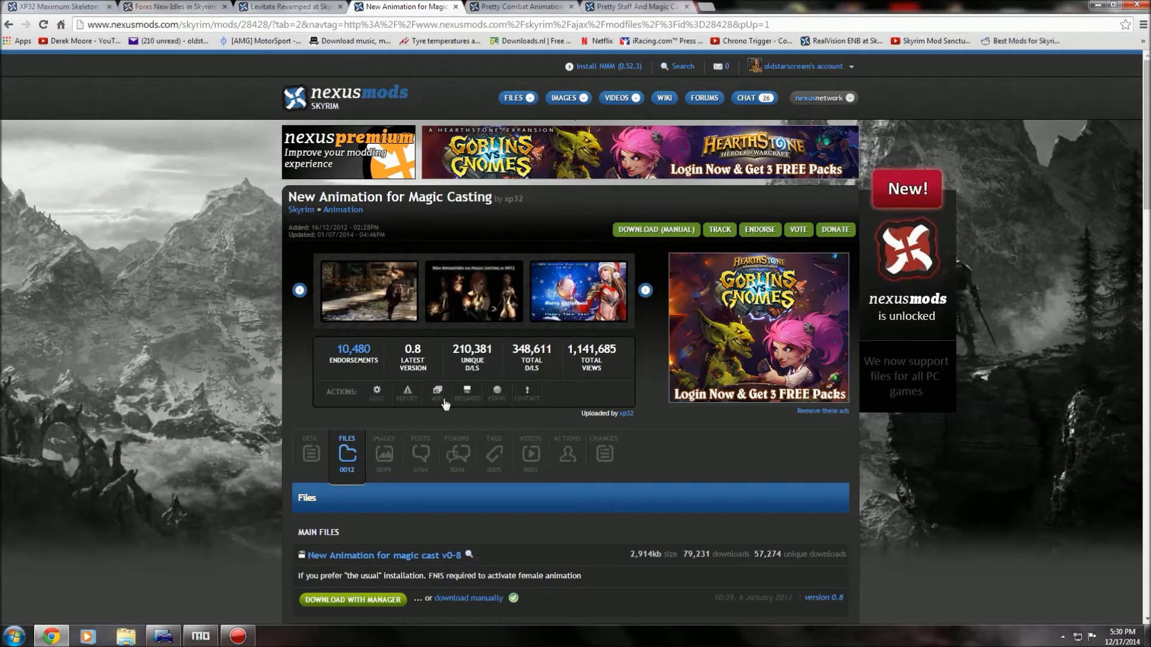
scroll(336, 497, "down", 4)
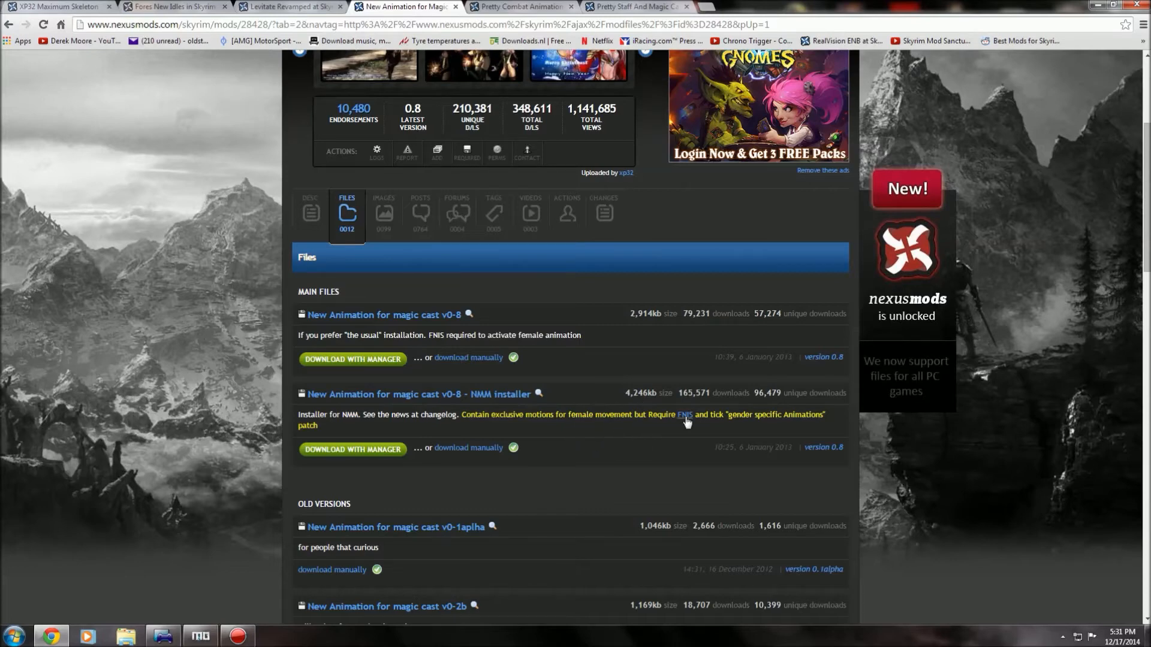
left_click(362, 454)
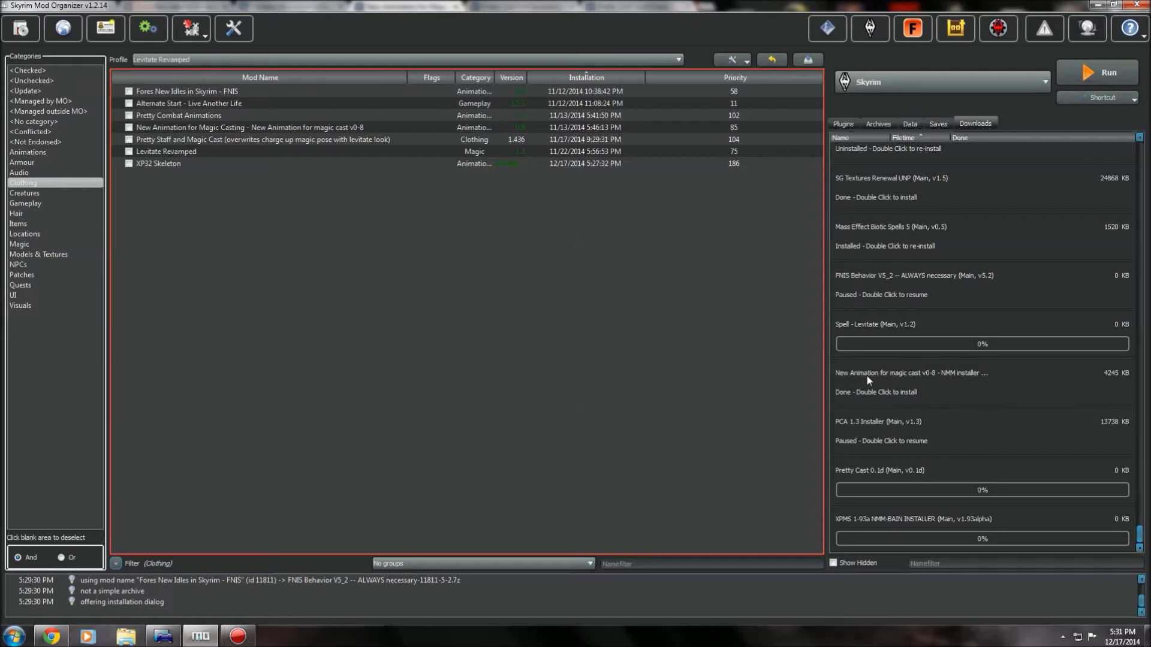
In Mod Organizer, install the New Animation for magic cast v0-8 - NMM installer download with its preset options and choose to rename the duplicate mod.
mouse_move(846, 383)
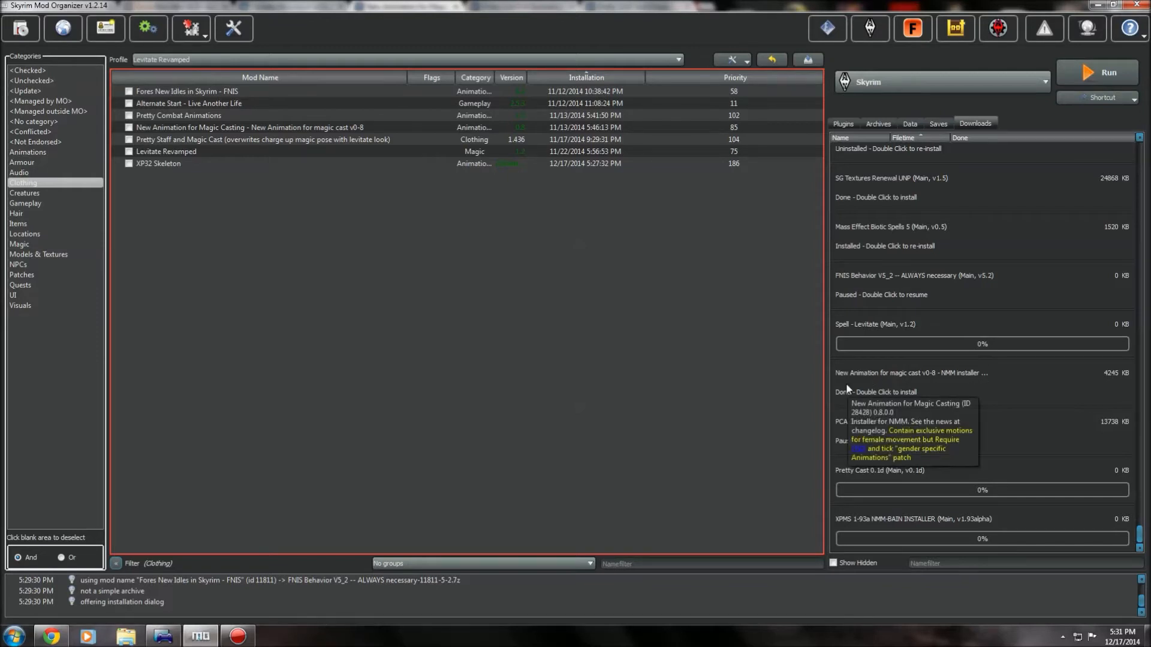
double_click(908, 379)
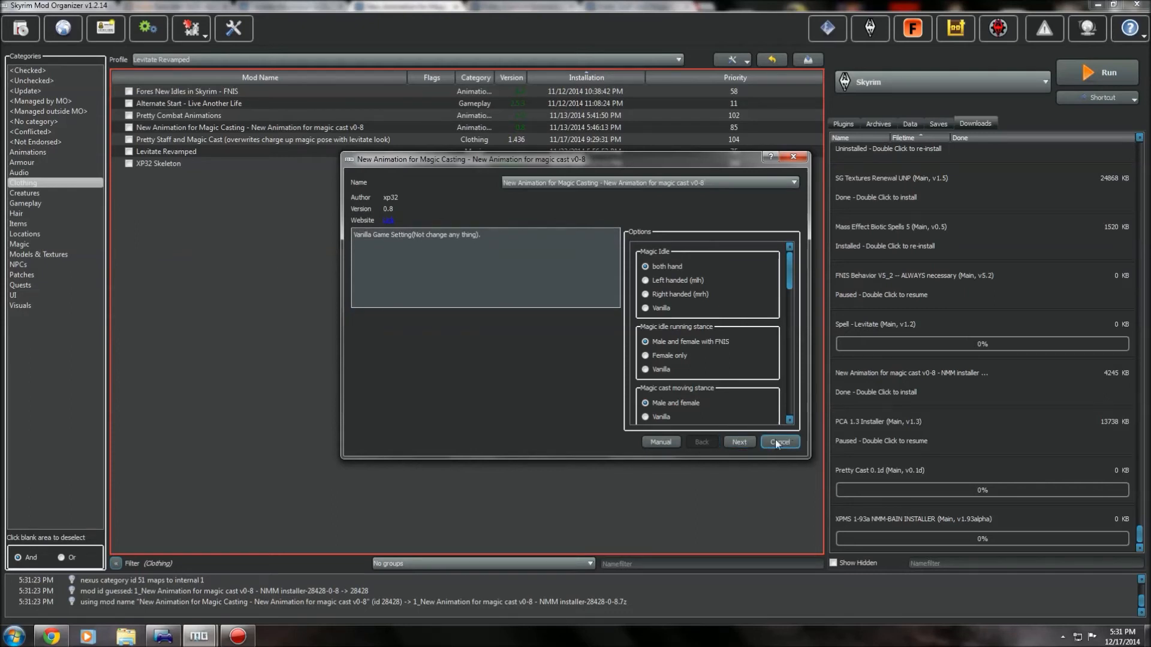
left_click(740, 442)
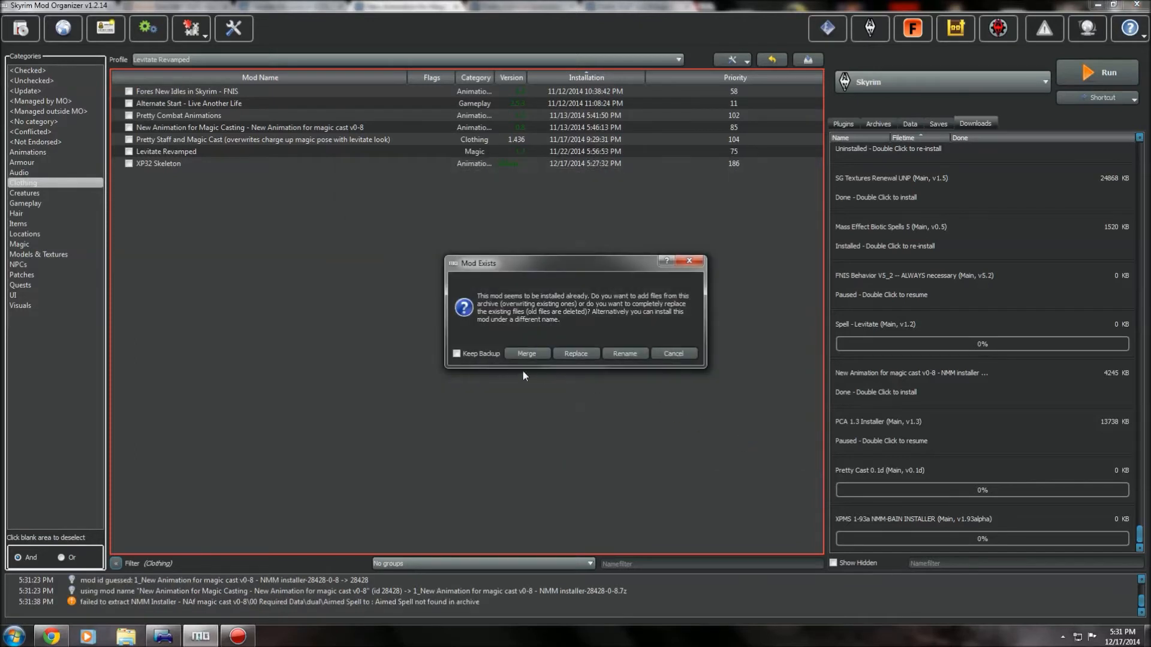
left_click(624, 353)
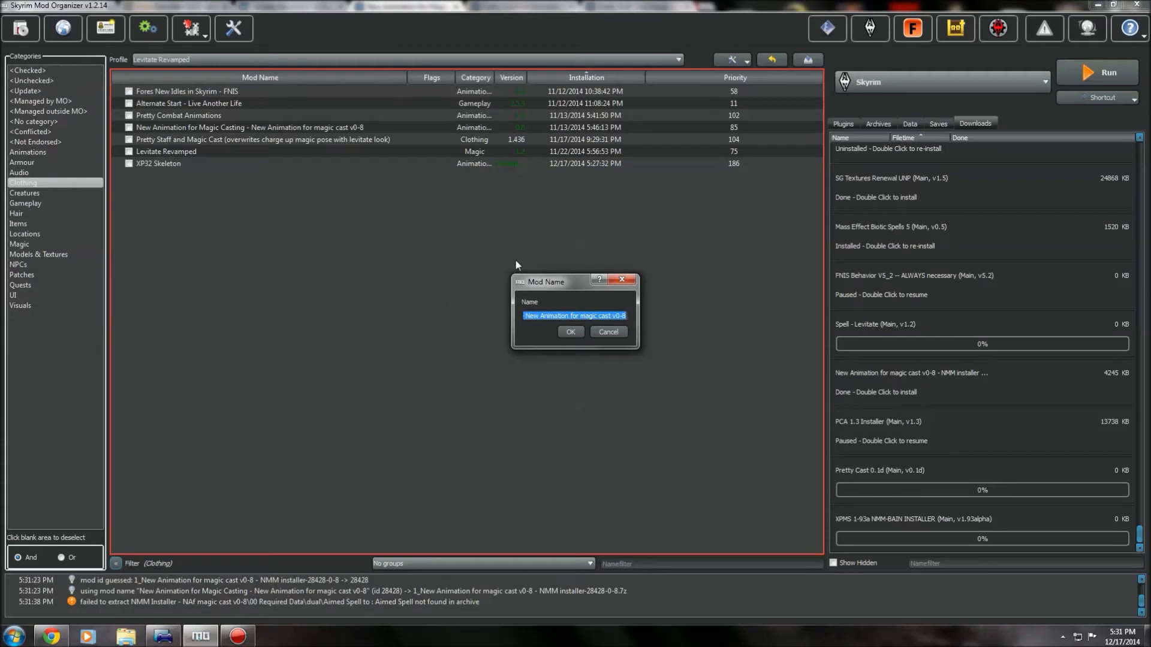
Name the mod "New Animation for Magic Casting - New Animation by xp32" and complete its installation.
left_click(568, 315)
left_click_drag(569, 315, 677, 302)
type("by ")
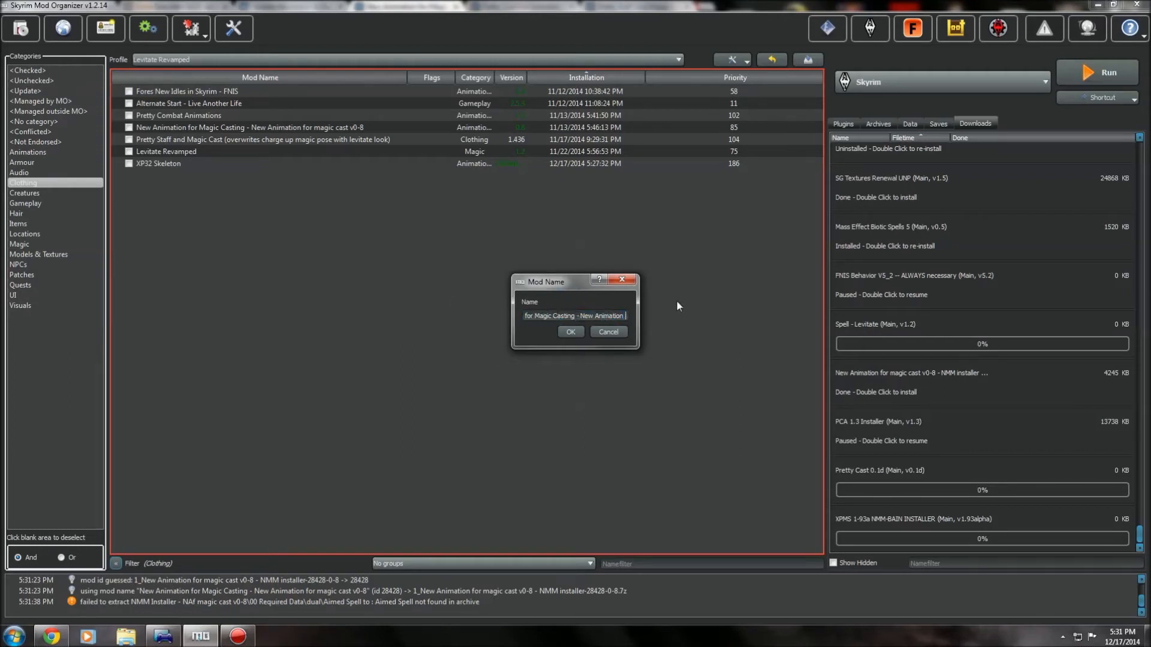
type("xp32")
key("Return")
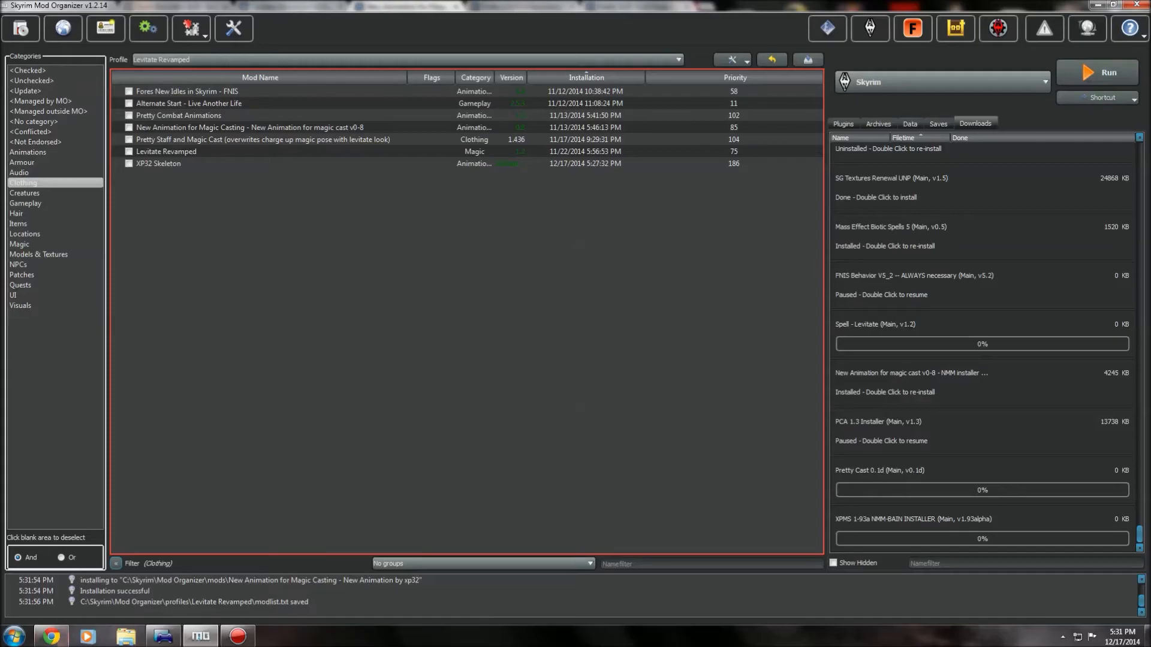
Look over the Pretty Combat Animations page in the browser, and try to resume the paused PCA 1.3 Installer download in Mod Organizer.
left_click(52, 636)
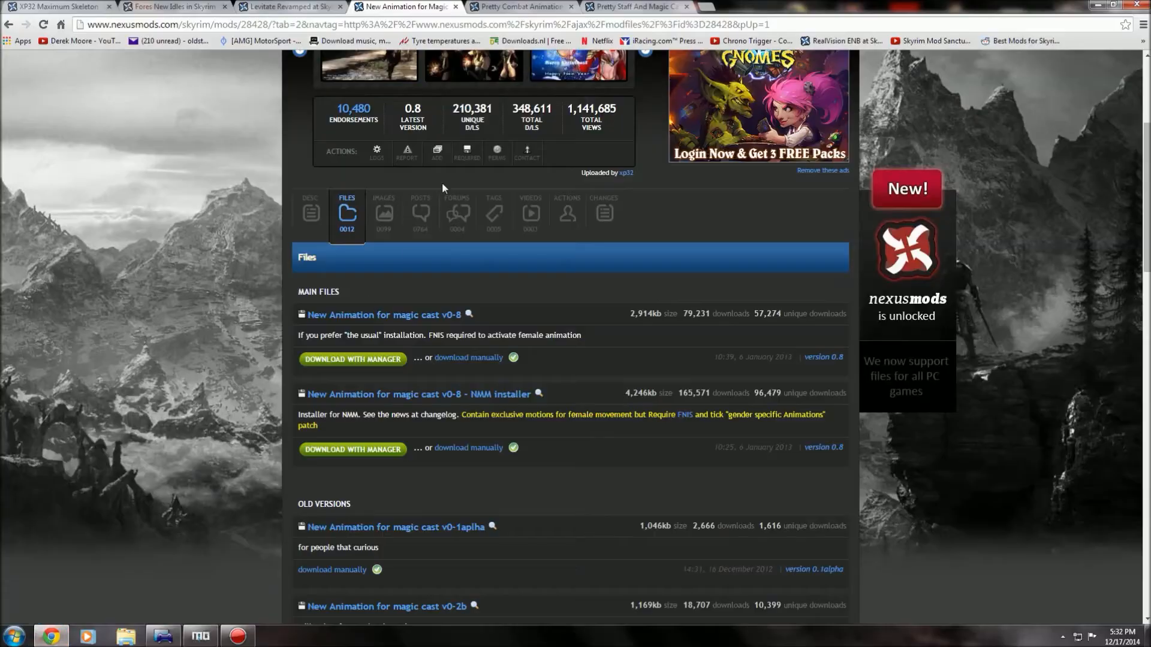
left_click(498, 7)
scroll(231, 377, "up", 5)
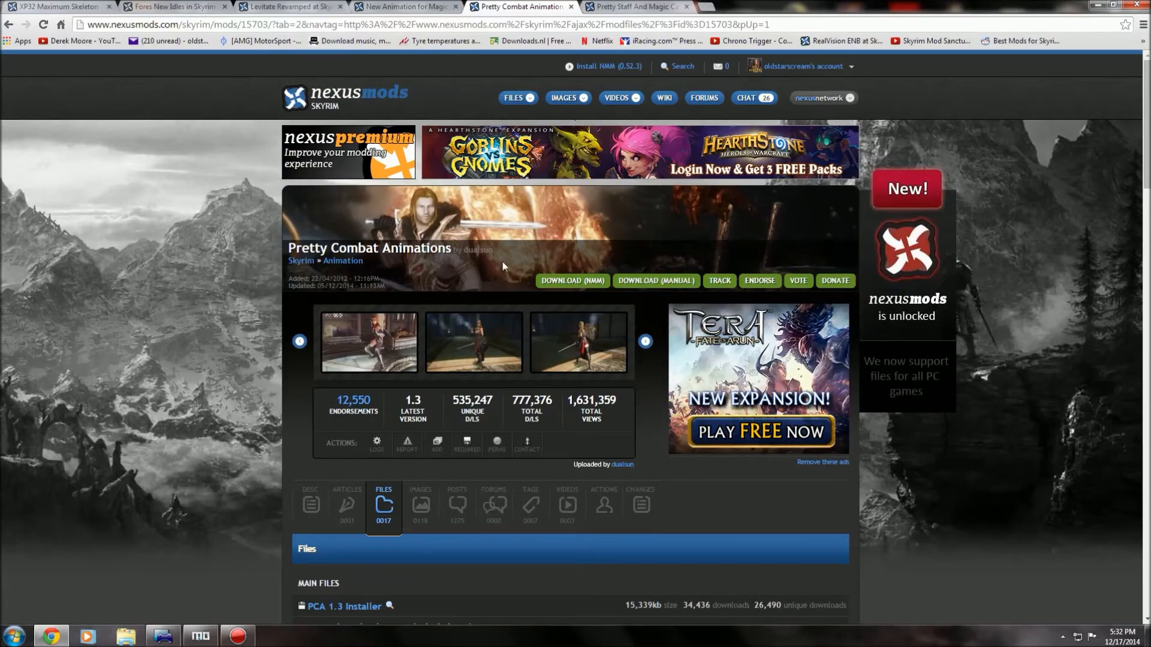
scroll(502, 260, "down", 2)
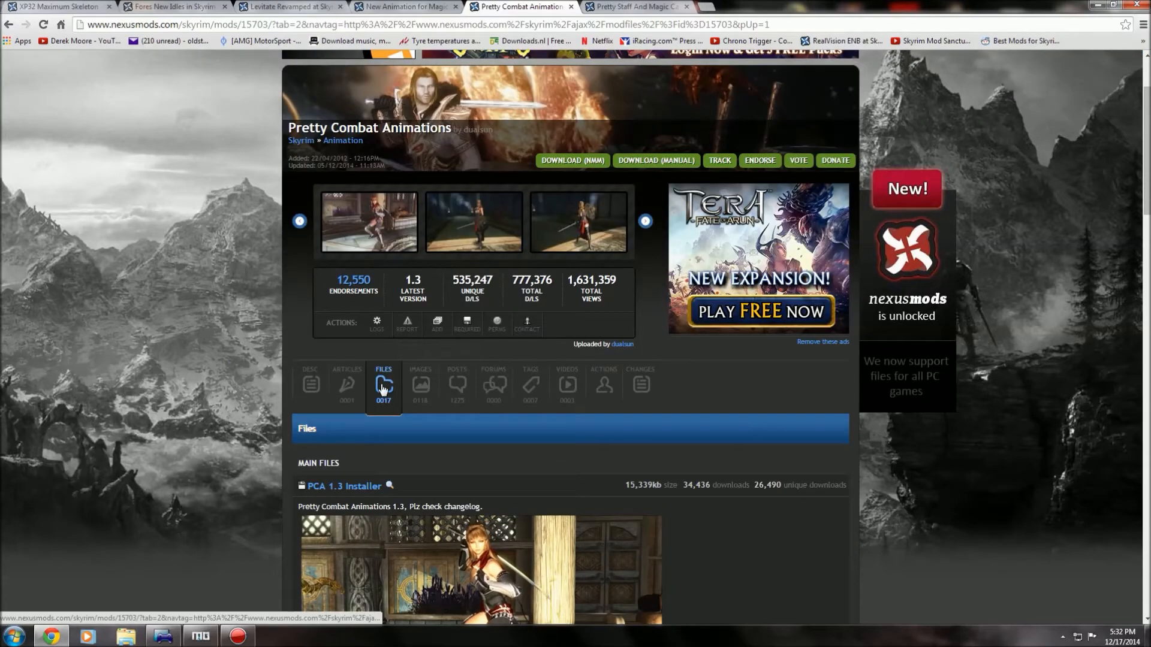
left_click(200, 636)
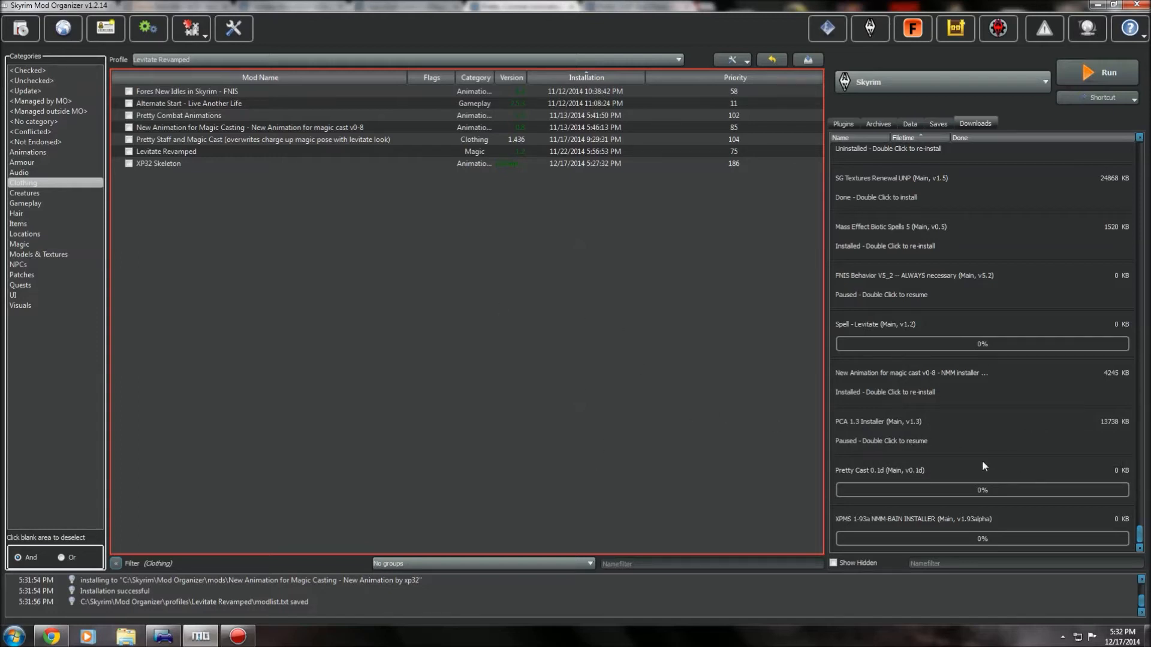
double_click(893, 440)
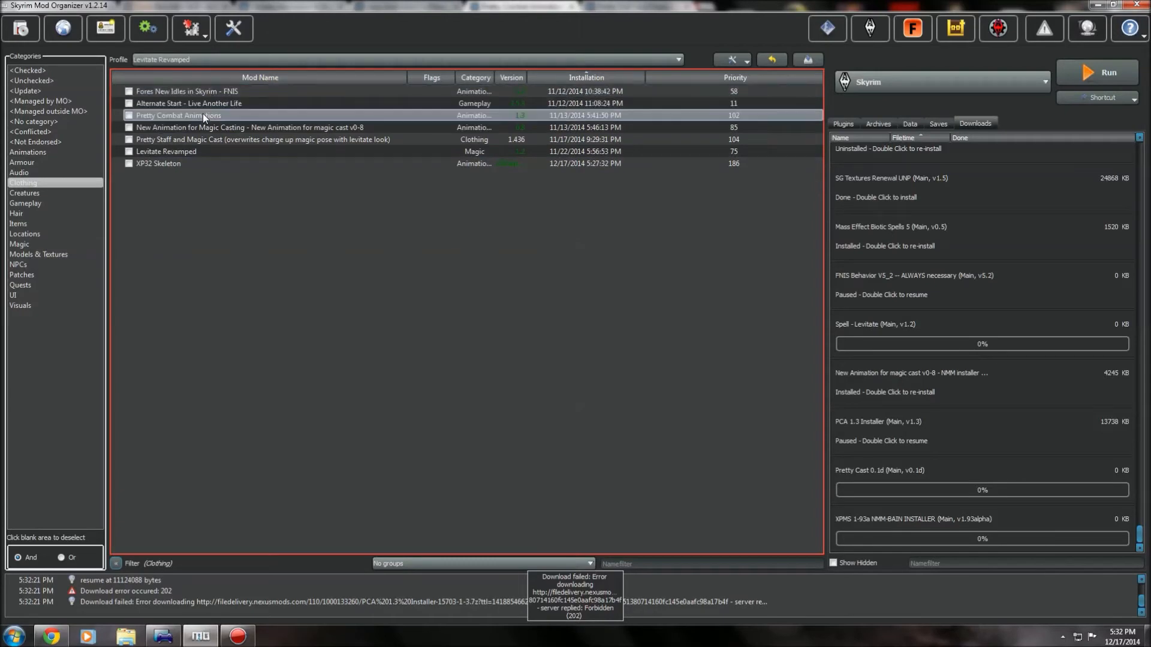
Switch to the browser and look over the Pretty Staff And Magic Cast Animations page with its Pretty Cast 0.1d file.
left_click(54, 637)
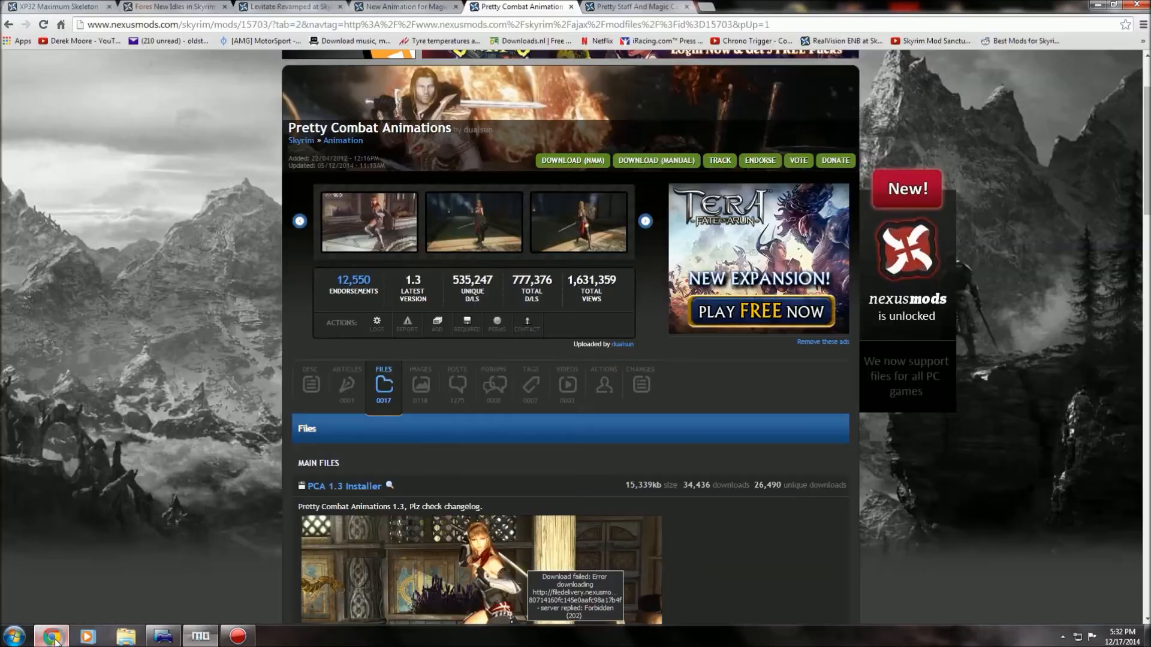
left_click(635, 6)
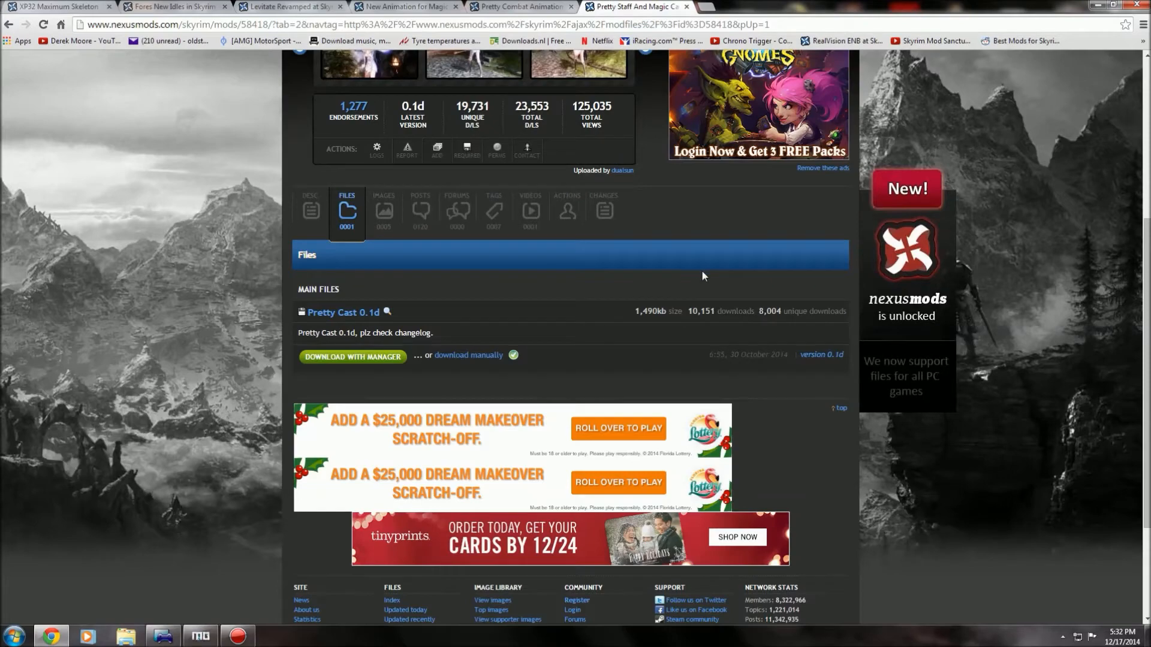
scroll(702, 275, "up", 5)
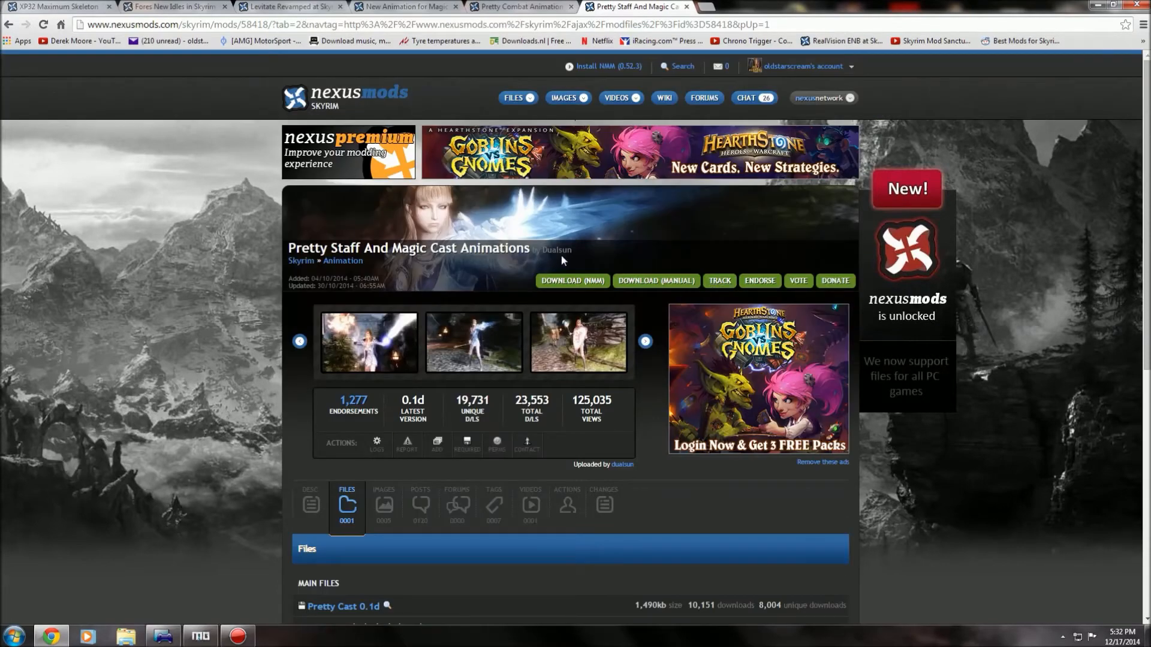
Download Pretty Cast 0.1d through the mod manager and locate the already downloaded Pretty Cast 0.1d file in Mod Organizer's download list.
scroll(616, 255, "down", 3)
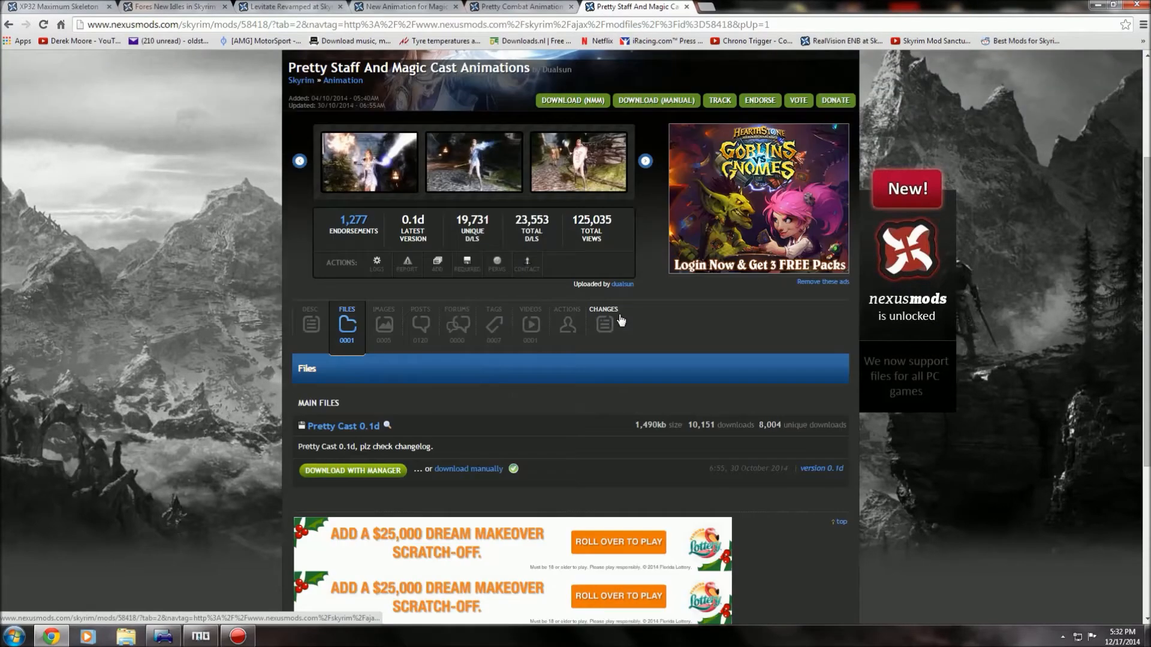
left_click(403, 471)
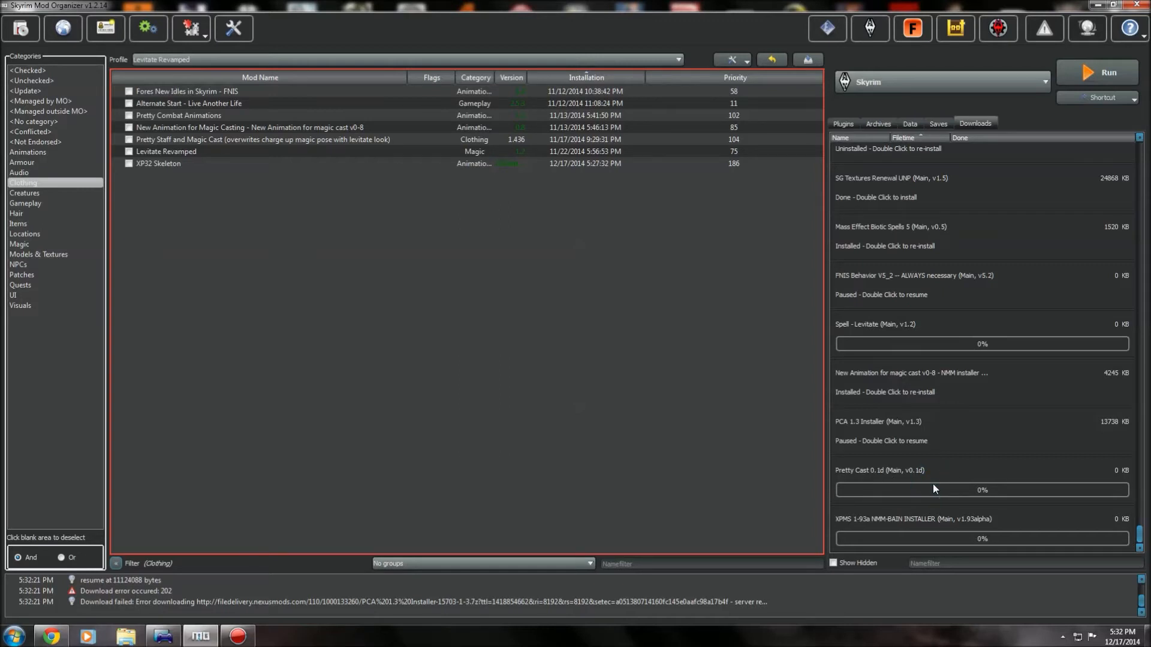
scroll(987, 370, "up", 10)
scroll(999, 375, "down", 5)
scroll(959, 438, "down", 3)
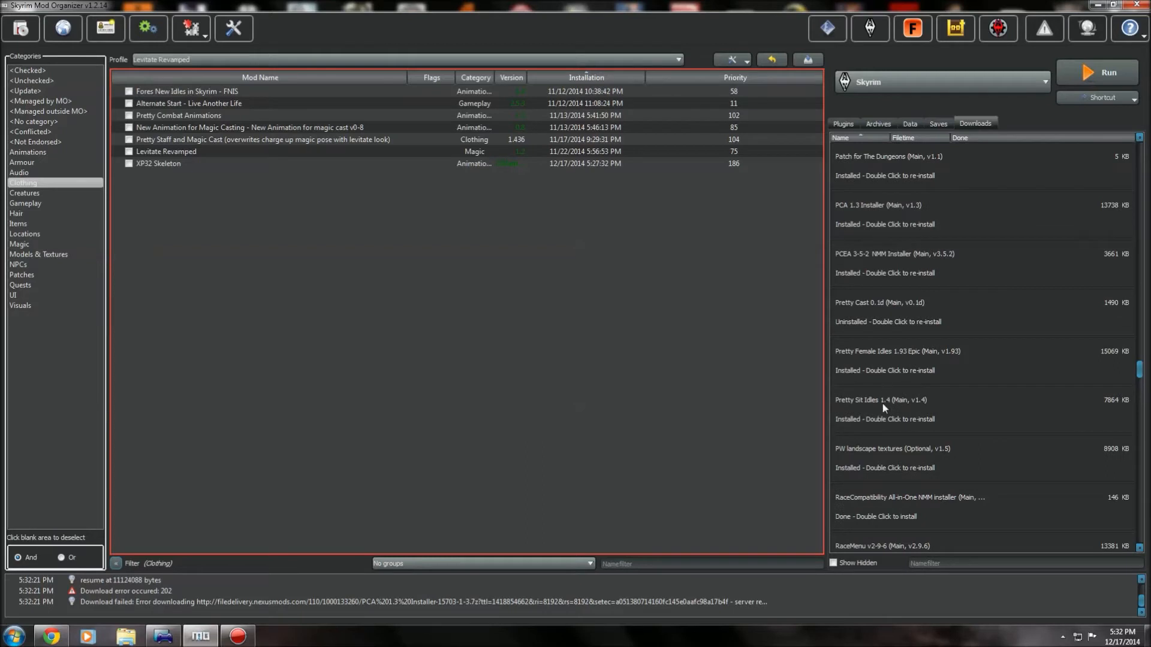
Start installing Pretty Cast 0.1d, name the mod "Pretty Staff And Magic Cast Animations", and switch from the guided options to manual installation.
double_click(875, 305)
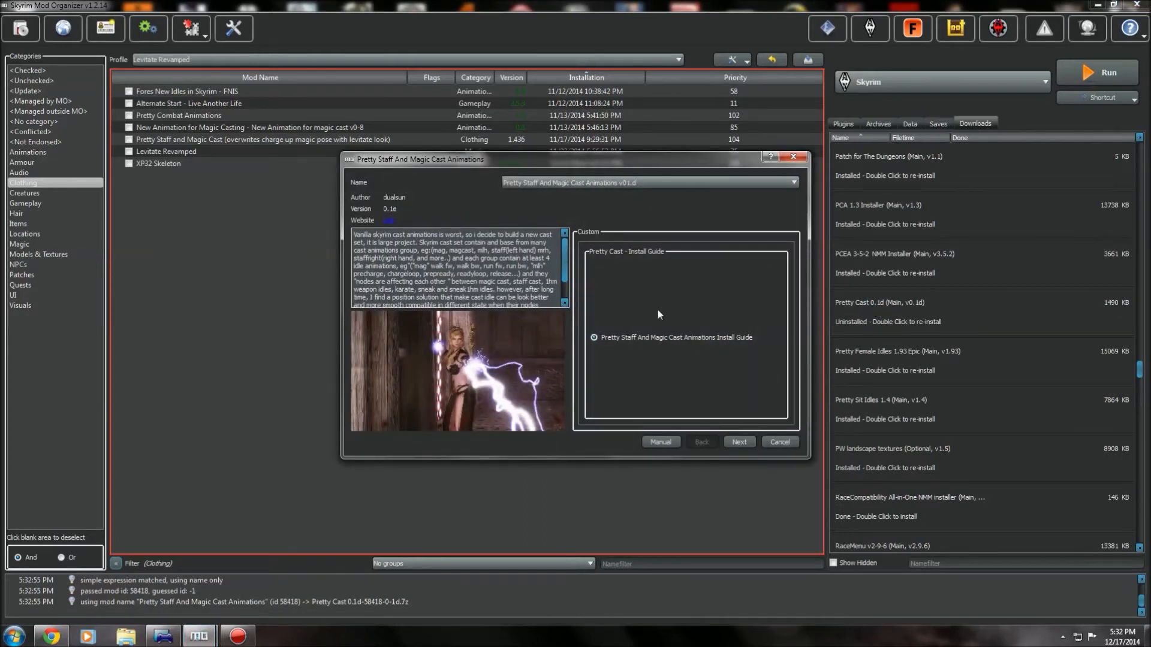
left_click(618, 182)
left_click_drag(618, 182, 664, 180)
key("BackSpace")
left_click(740, 442)
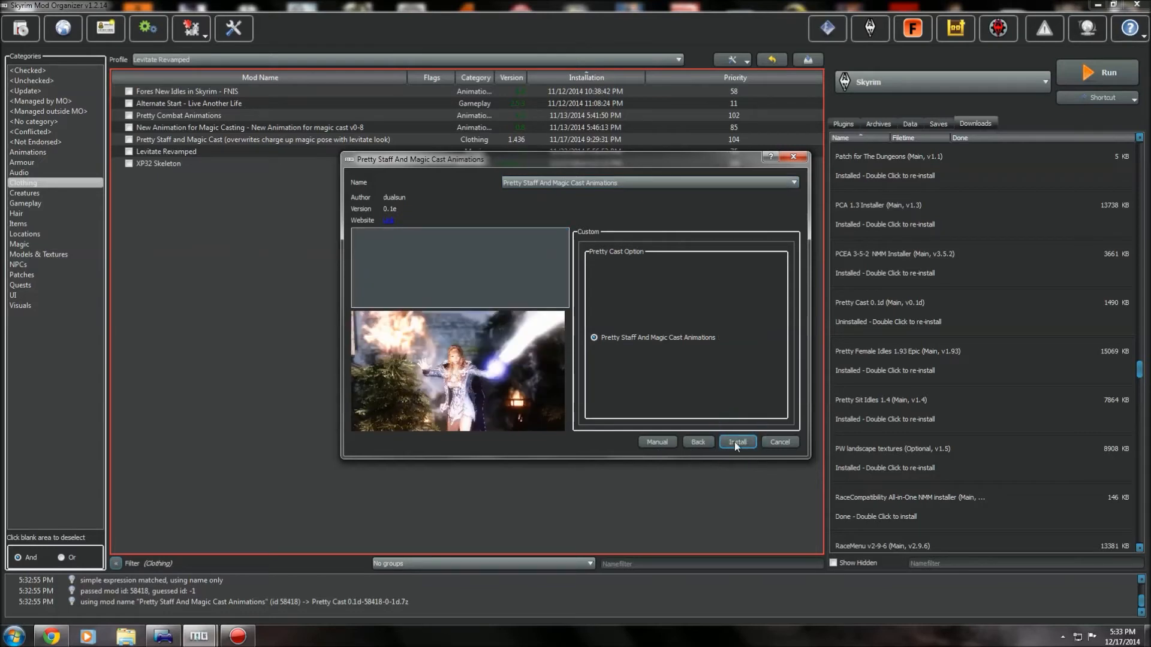
left_click(655, 442)
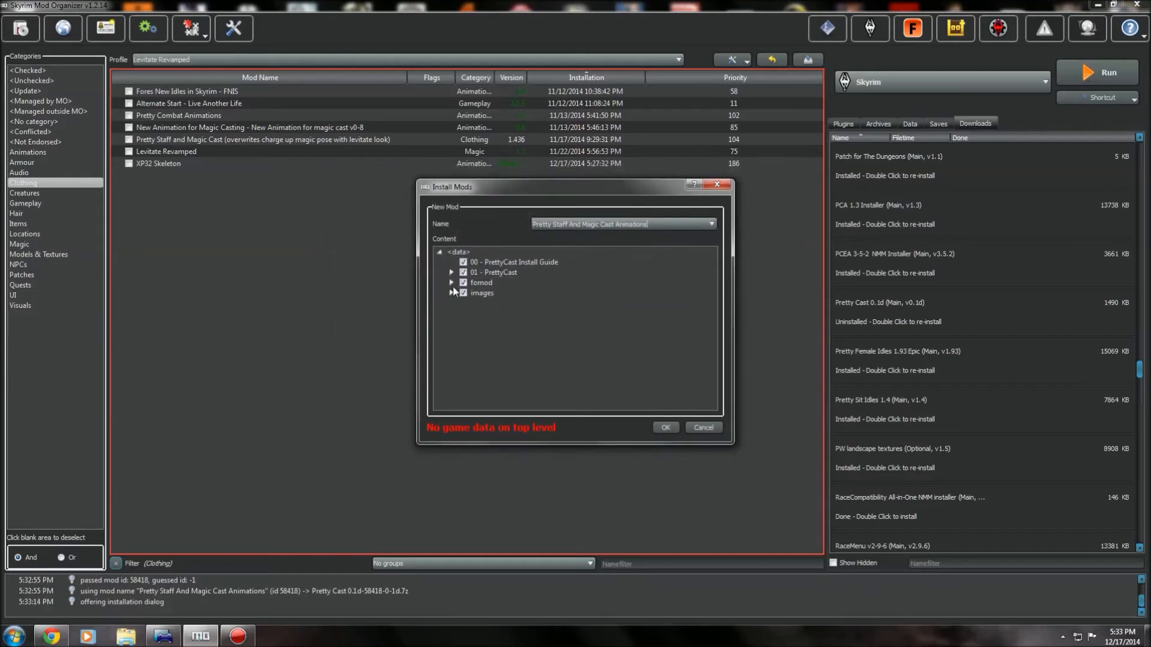
Exclude all four top-level folders from the installation and expand 01 - PrettyCast down to the files in its animations folder.
left_click(464, 262)
left_click(463, 272)
left_click(463, 283)
left_click(463, 293)
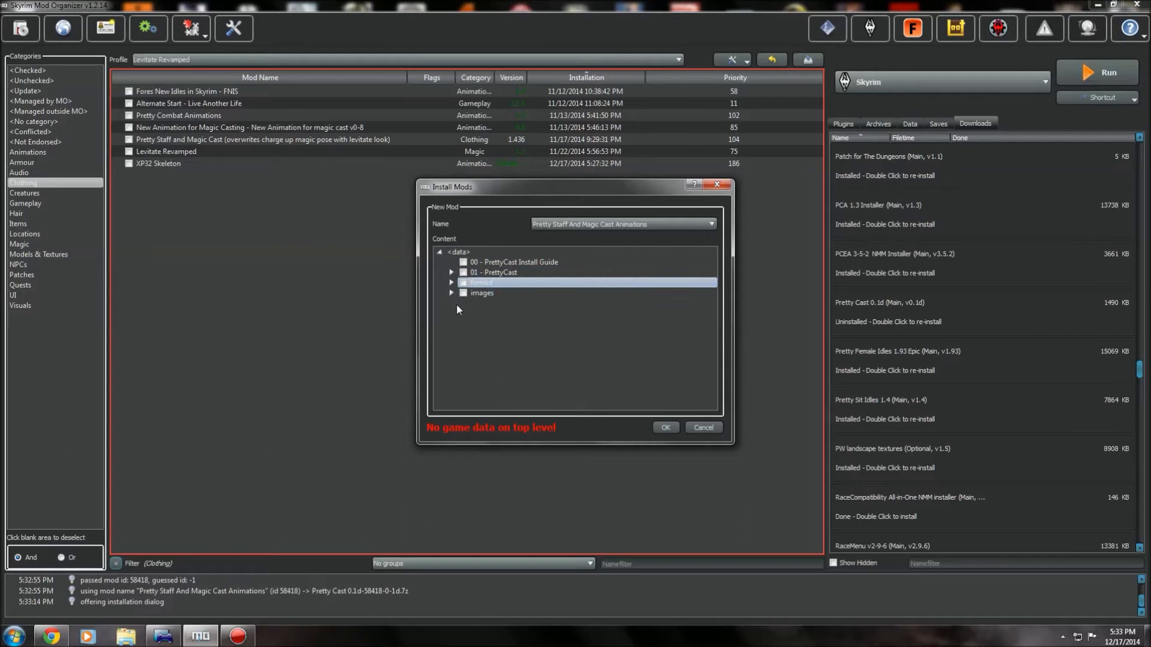
left_click(451, 272)
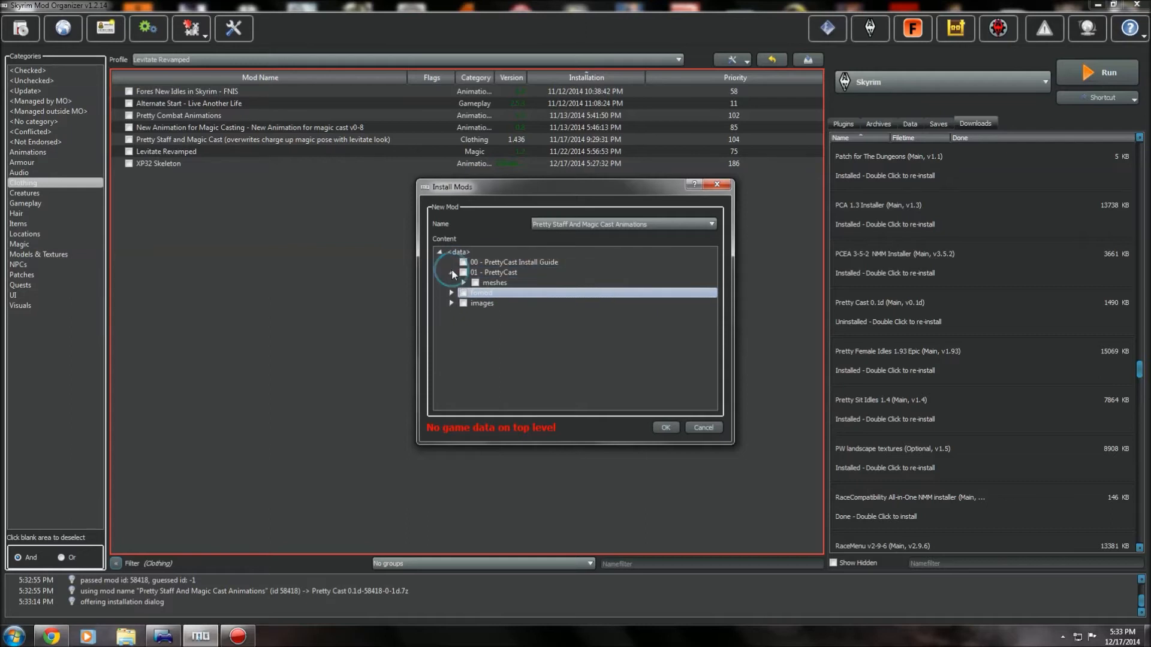
left_click(464, 282)
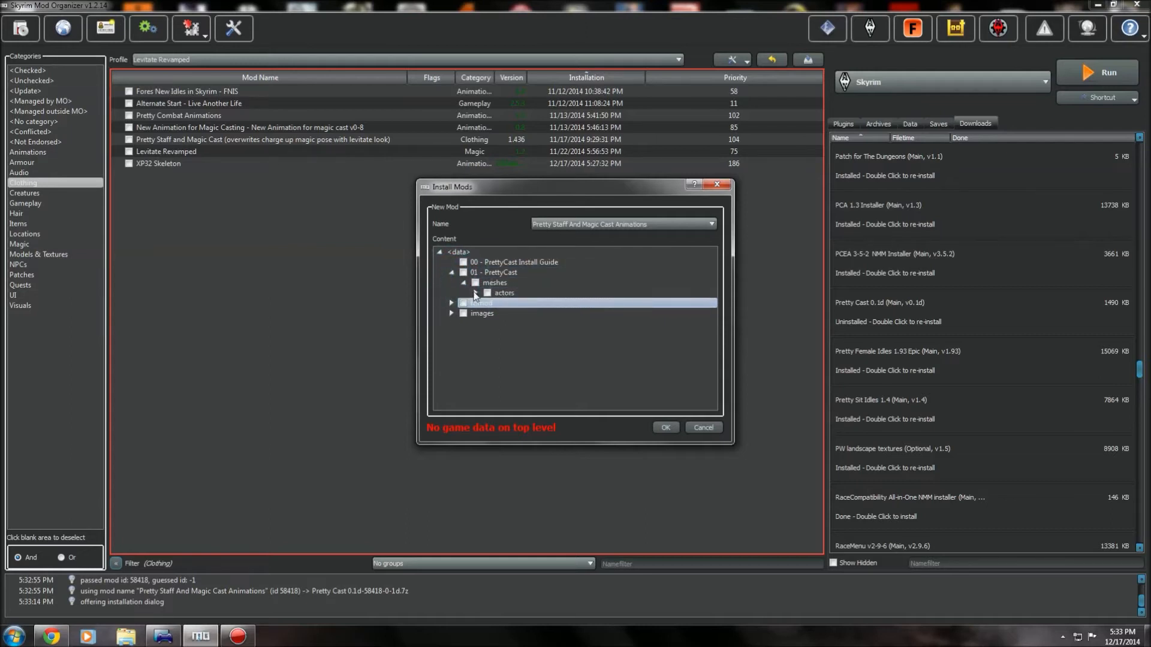
left_click(475, 292)
left_click(487, 303)
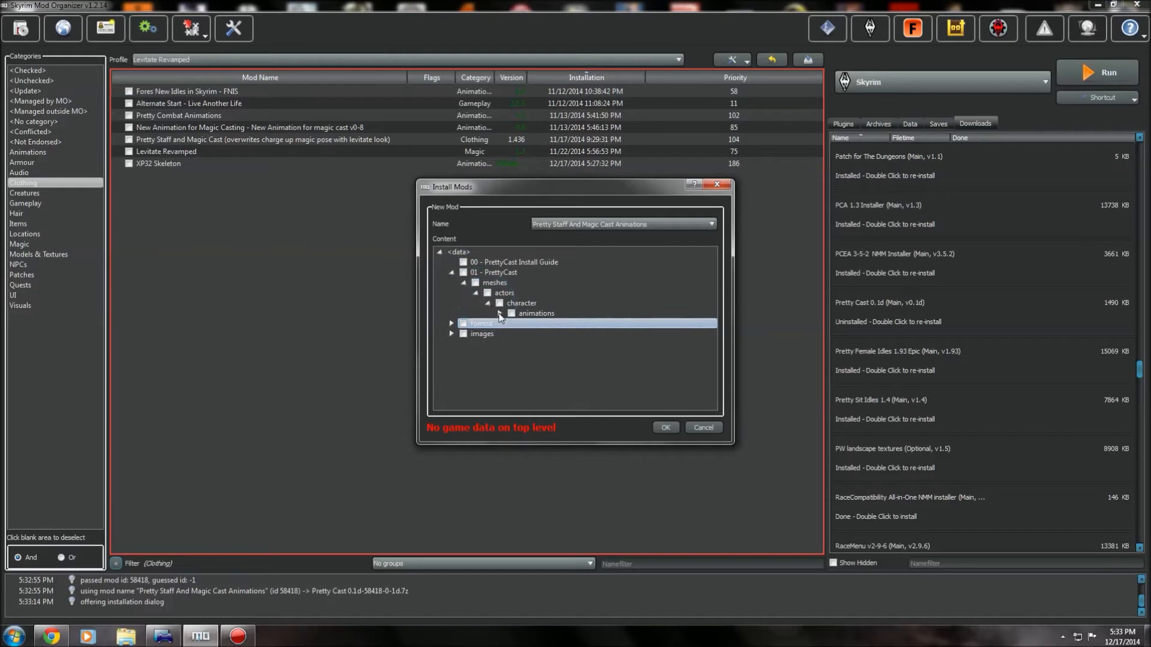
left_click(500, 313)
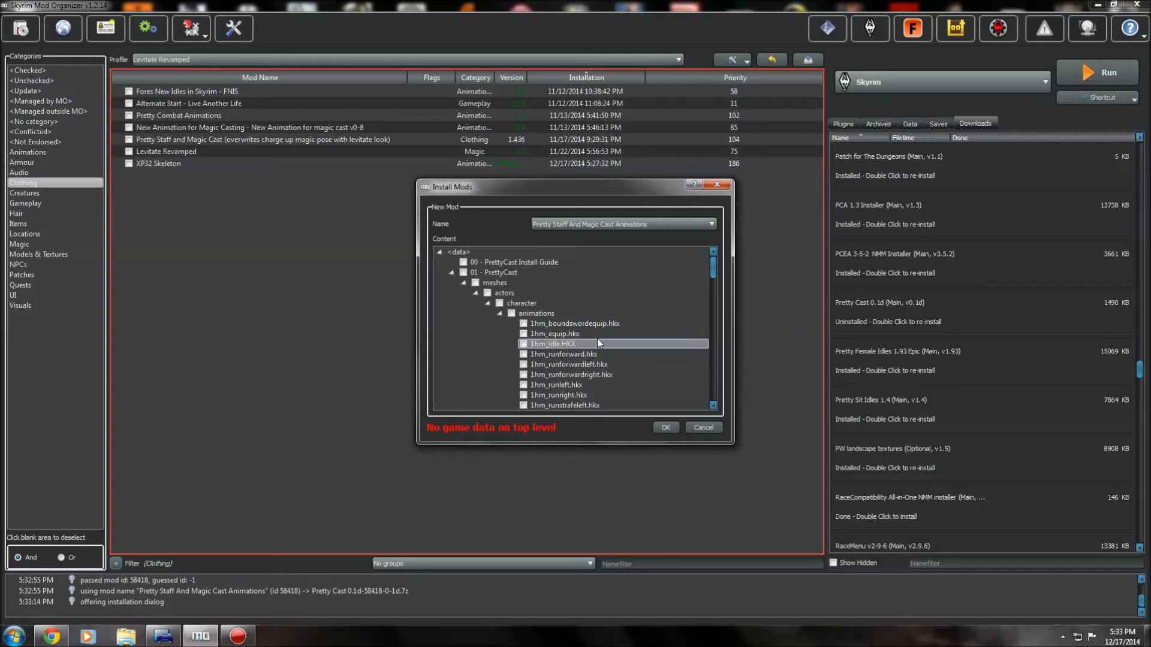
Include only the nine magcast animation files, from magcast_runforward.HKX through magcast_turnright60.HKX, in the manual installation.
scroll(597, 338, "down", 1)
scroll(576, 346, "down", 6)
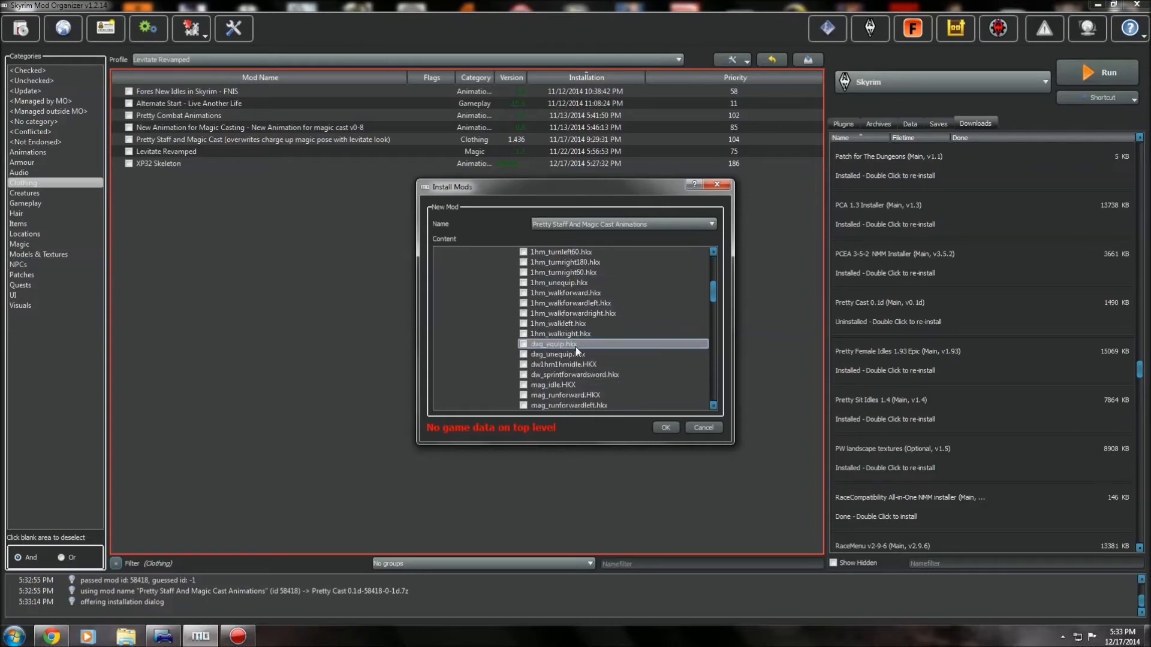
scroll(575, 347, "down", 3)
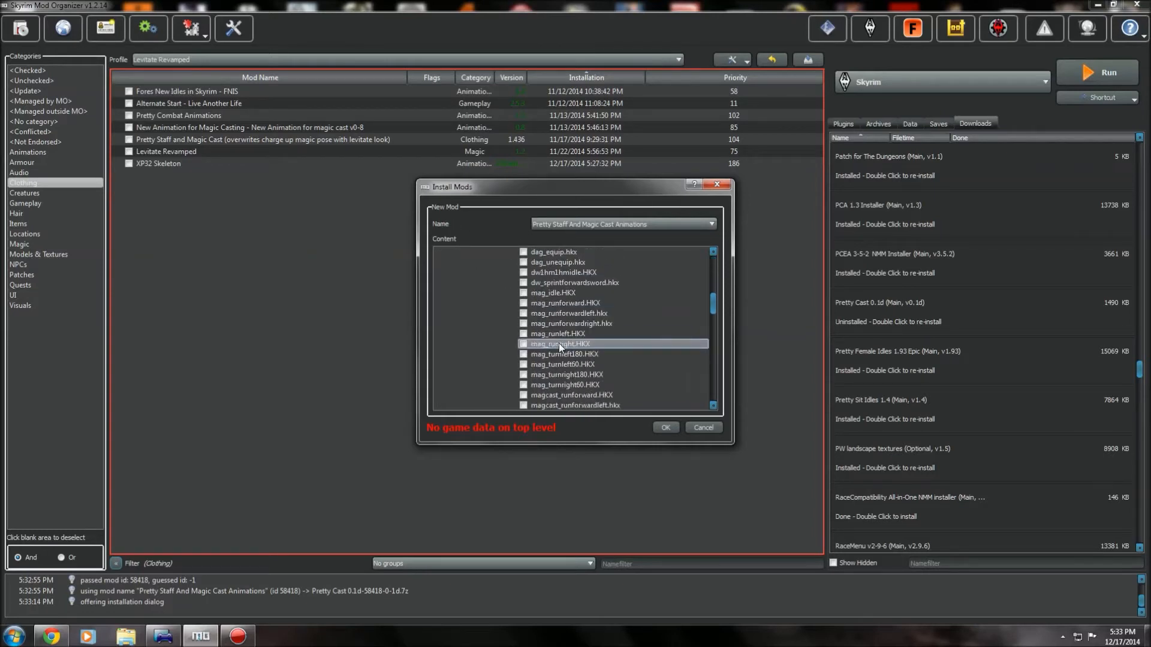
scroll(539, 368, "down", 2)
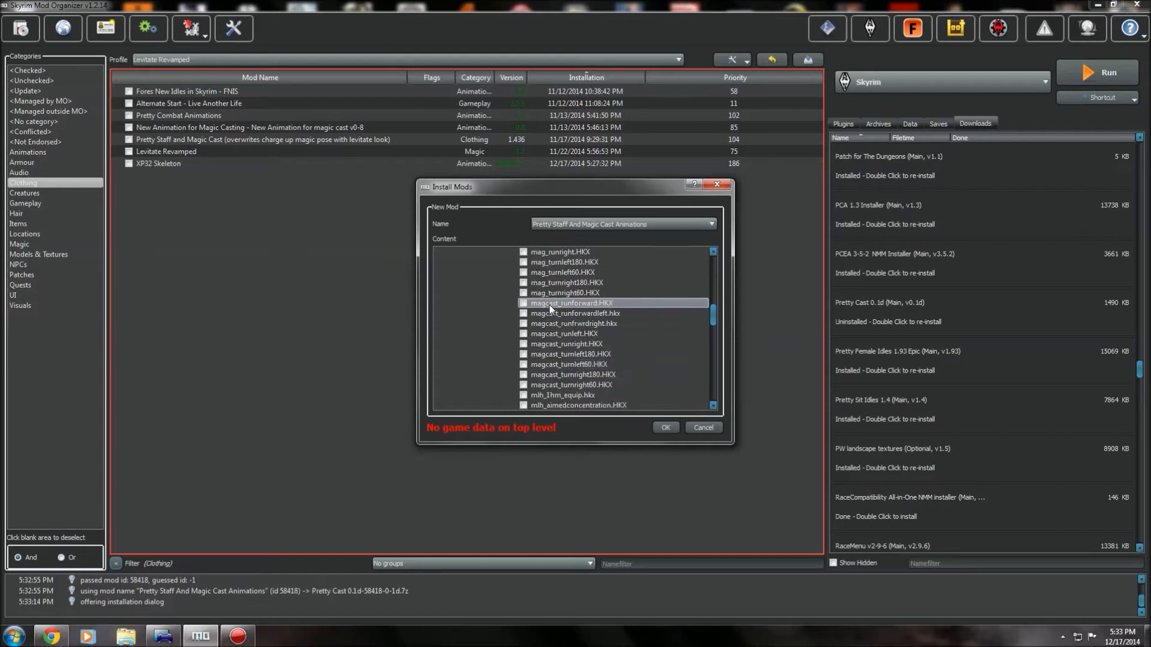
left_click(523, 303)
left_click(523, 313)
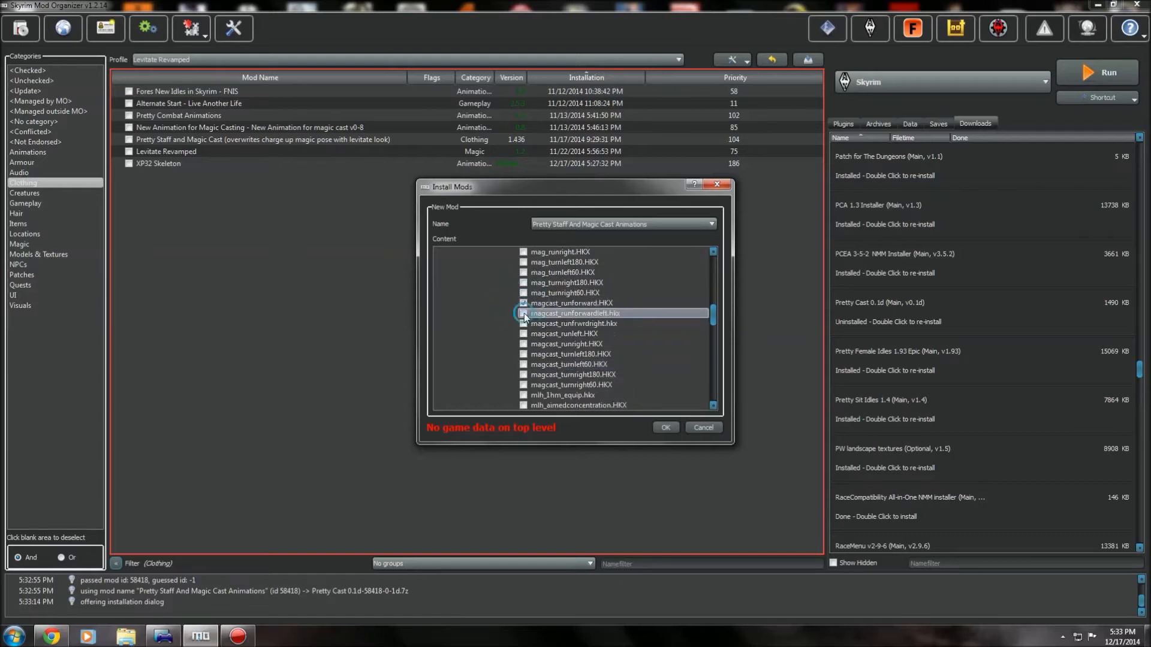
left_click(524, 324)
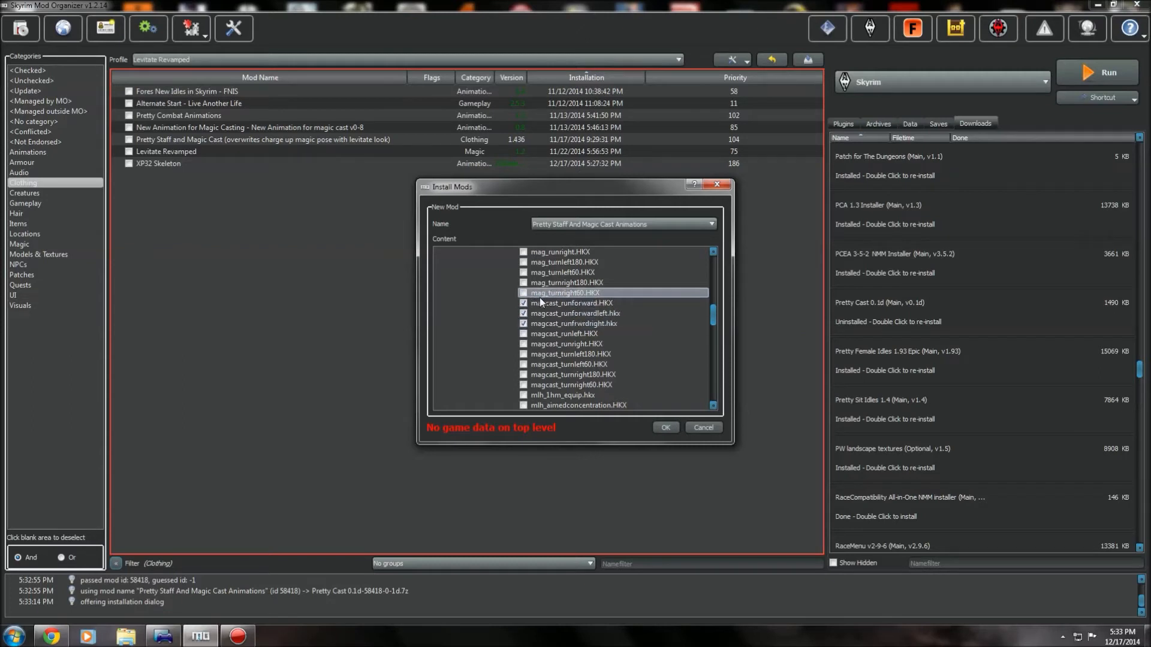
left_click(523, 334)
left_click(524, 345)
left_click(523, 354)
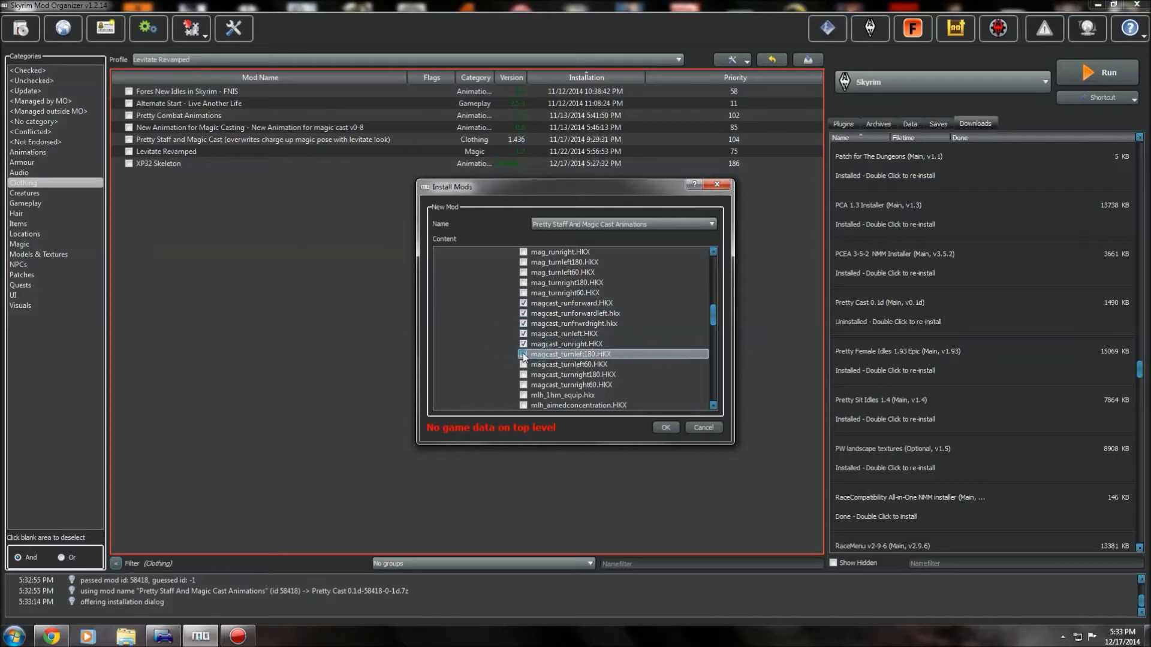
left_click(524, 364)
left_click(523, 375)
left_click(524, 385)
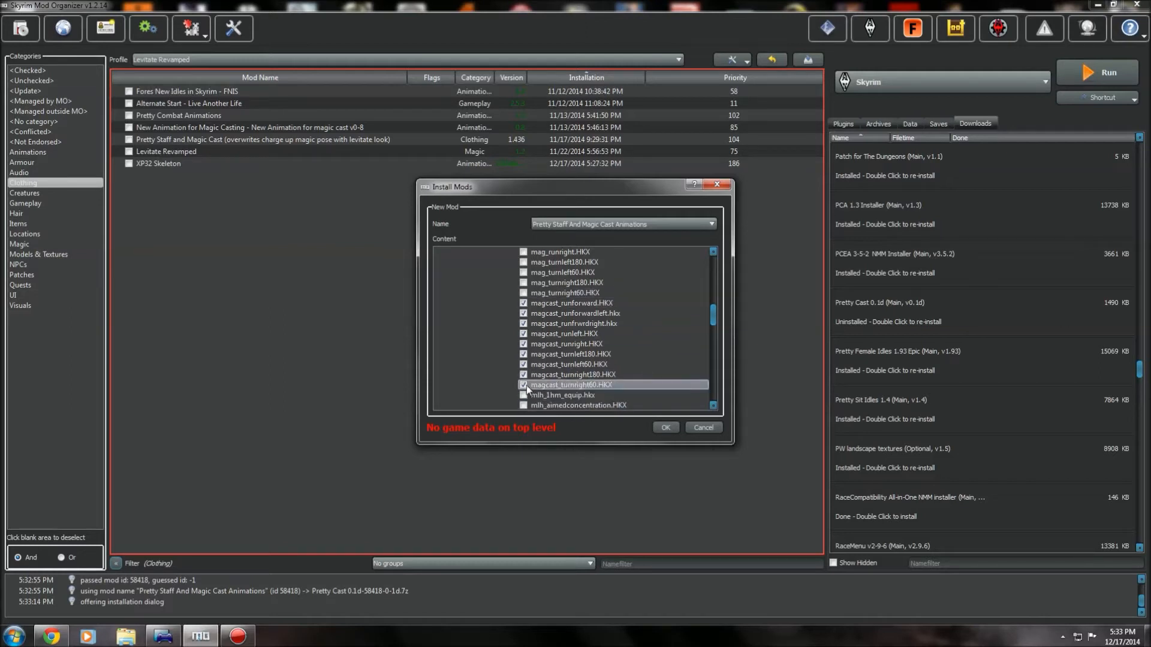
Set the 01 - PrettyCast folder as the data directory, then cancel the manual installation.
scroll(491, 382, "down", 2)
scroll(503, 321, "up", 2)
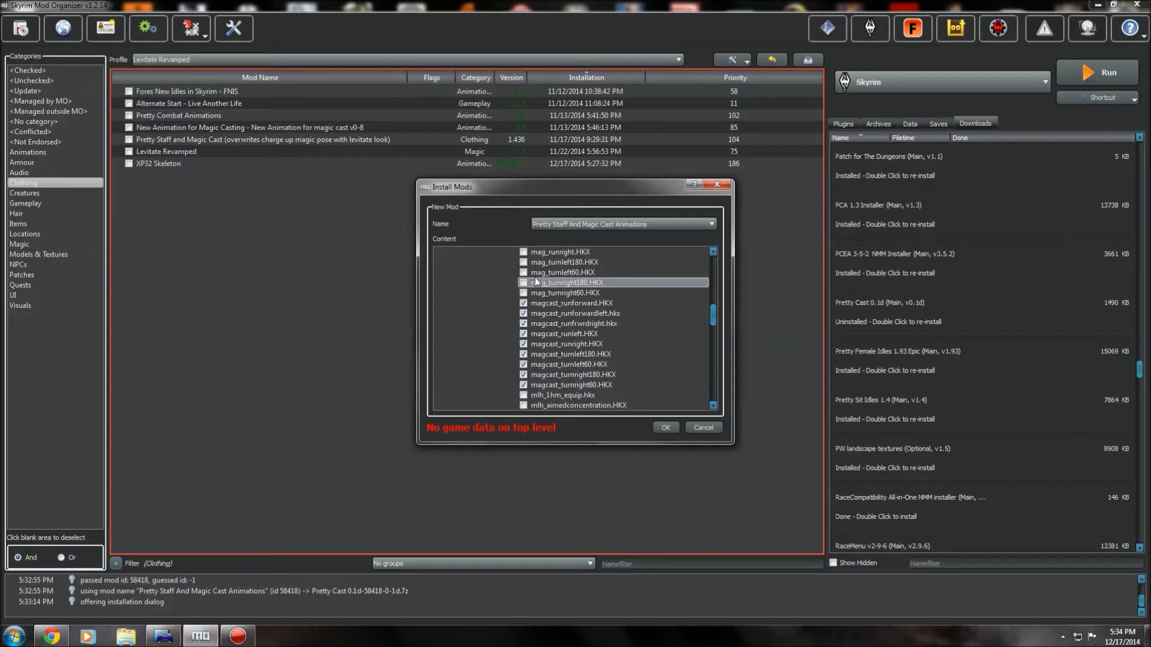
scroll(481, 389, "up", 8)
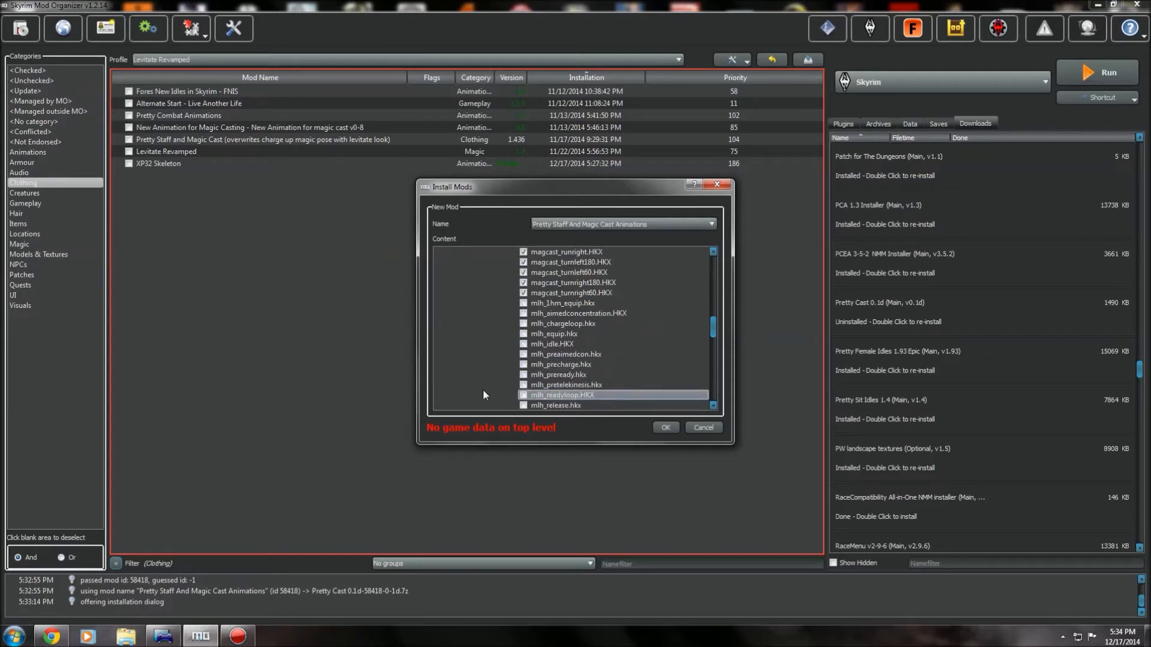
scroll(483, 387, "up", 5)
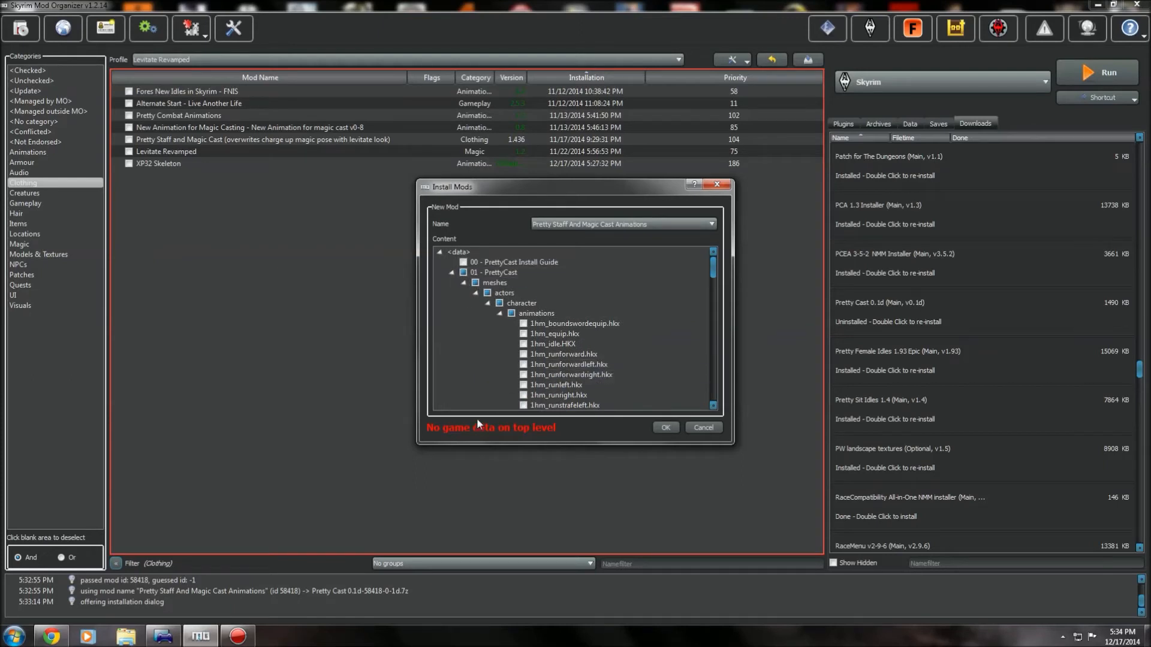
right_click(491, 274)
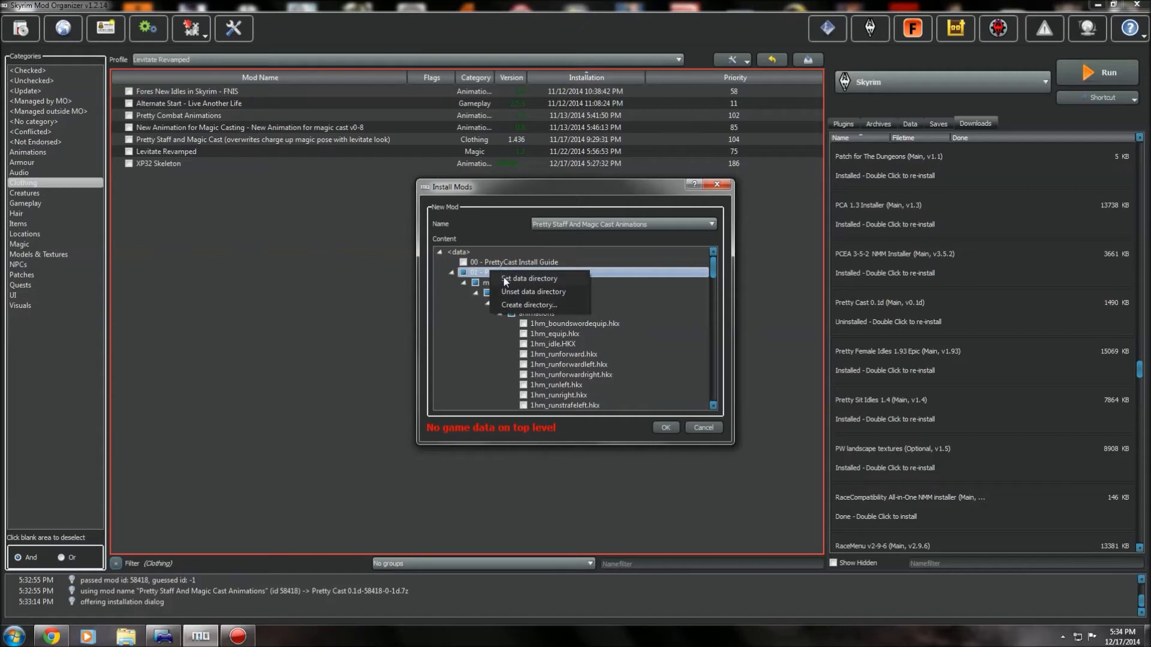
left_click(505, 278)
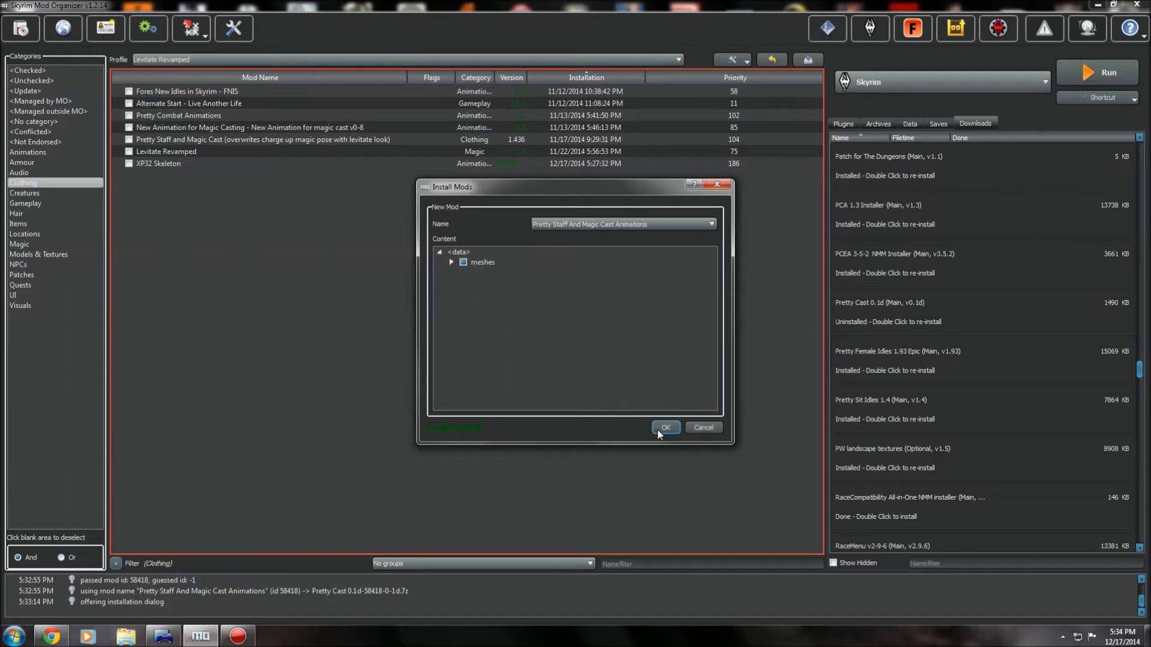
left_click(704, 427)
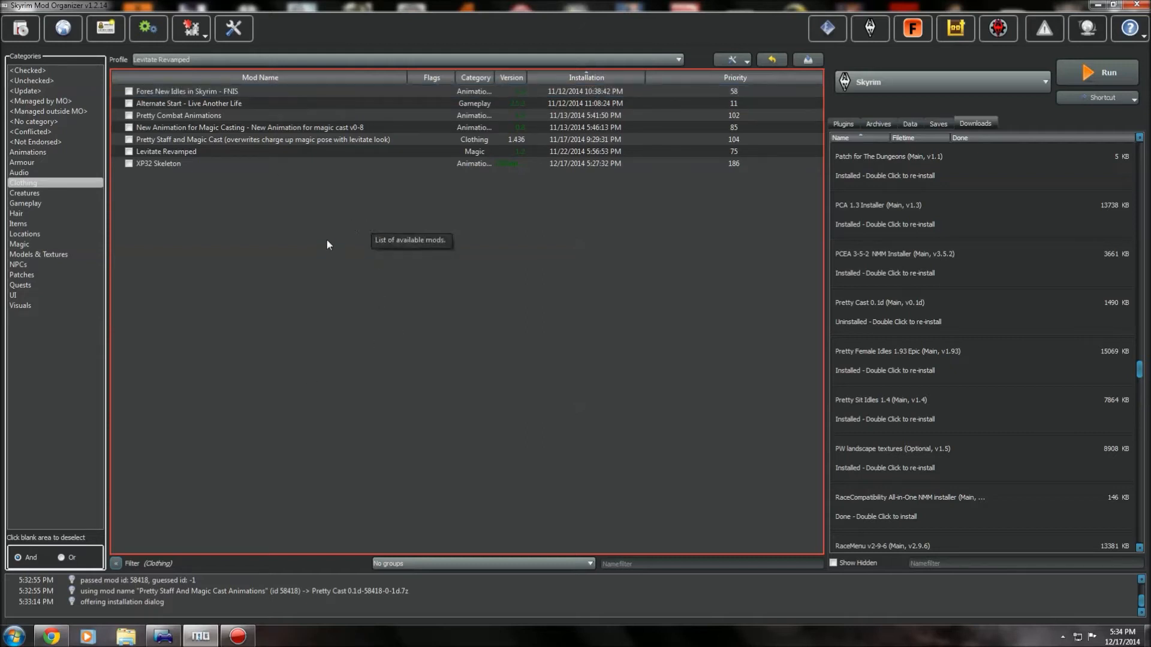
Open the executables configuration, select the FNIS entry, and open the file chooser for its binary.
left_click(152, 28)
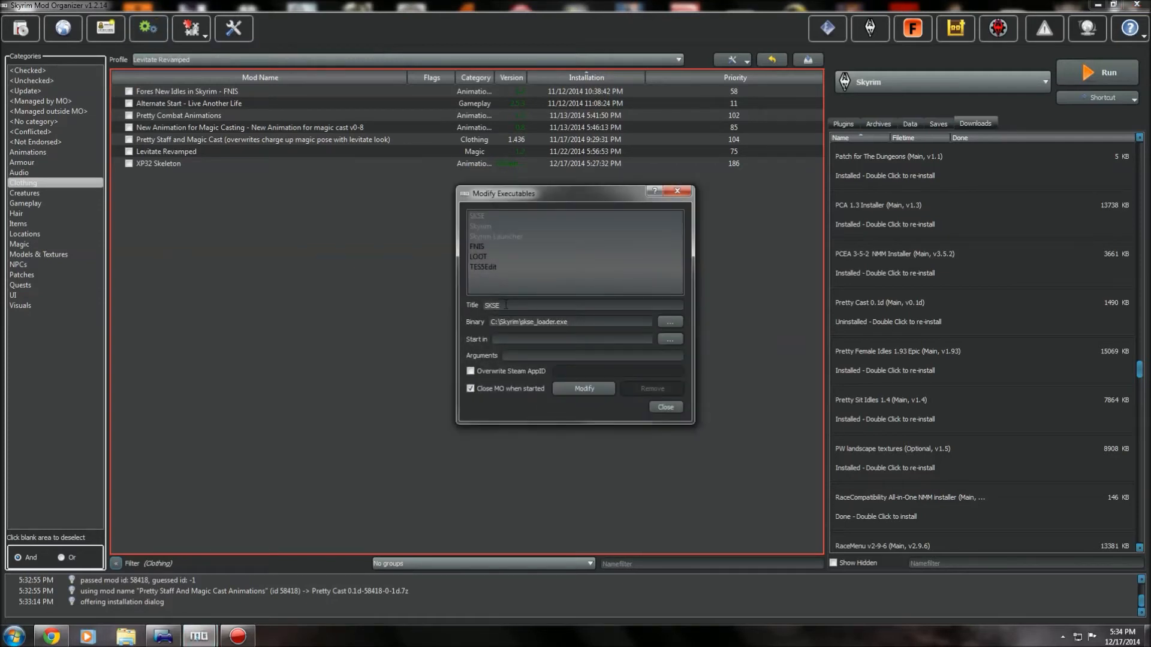
left_click_drag(517, 303, 485, 303)
left_click(483, 247)
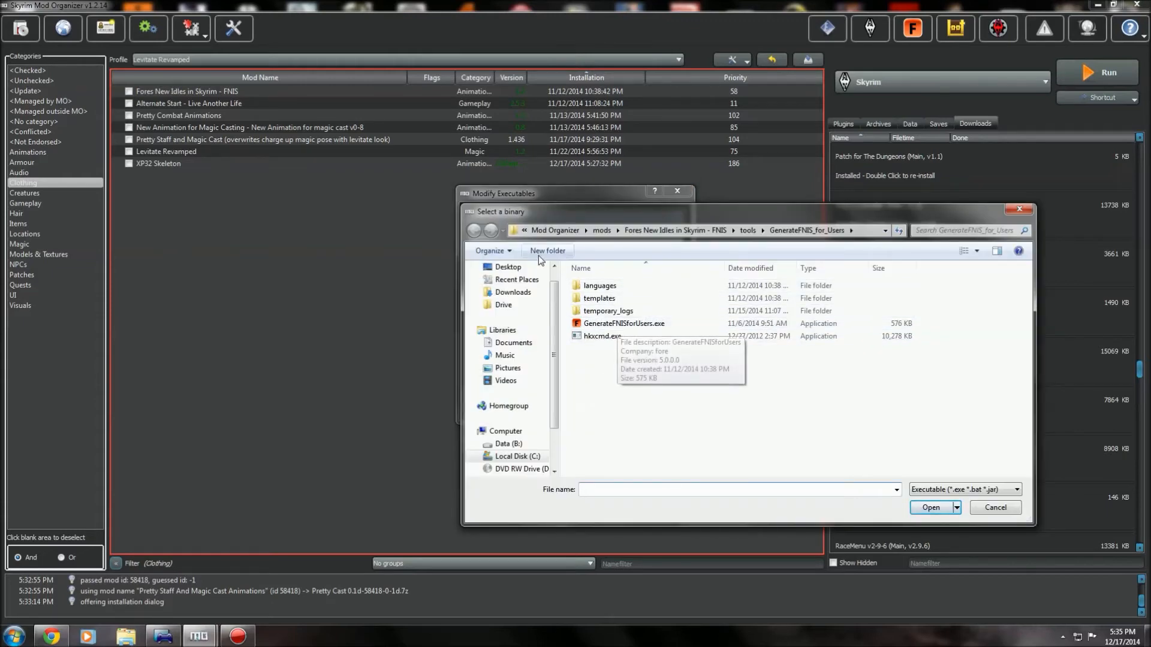
Browse from Local Disk (C:) to the Skyrim\Mod Organizer\mods folder.
left_click(524, 231)
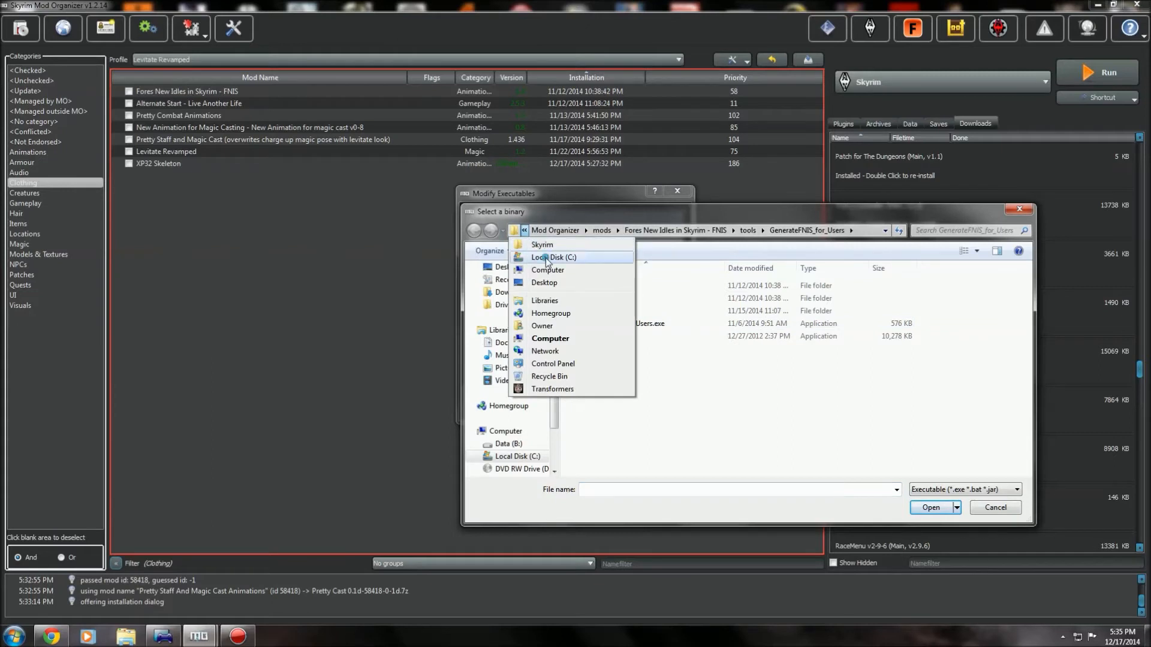
left_click(542, 257)
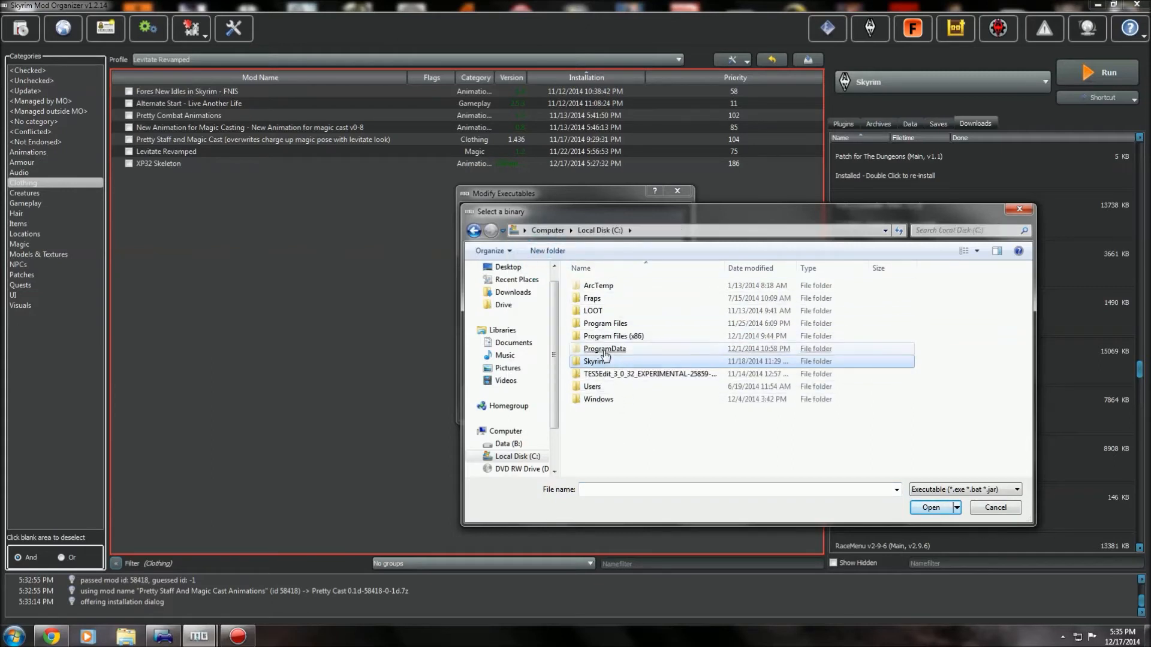
double_click(600, 362)
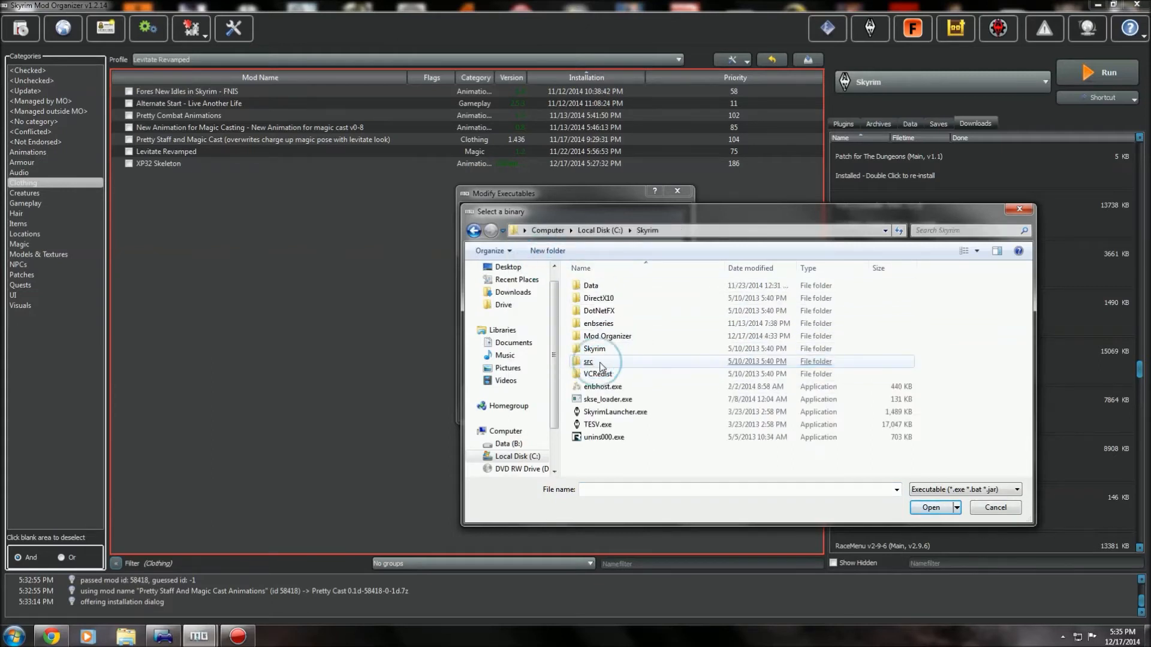
double_click(607, 336)
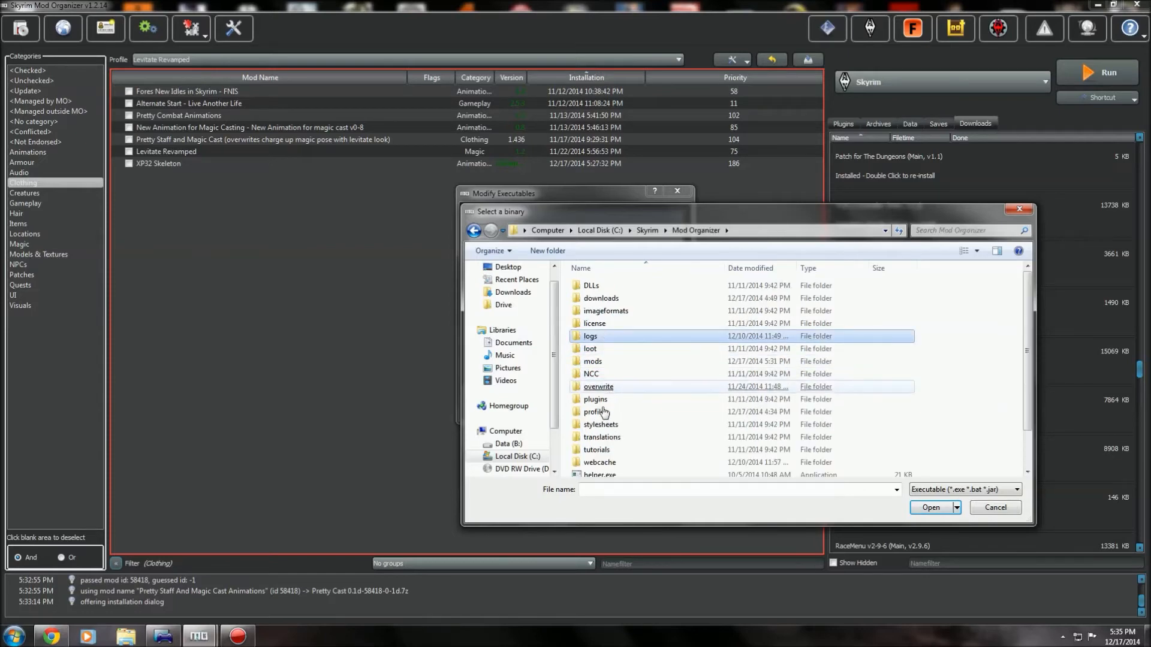
double_click(594, 361)
Choose GenerateFNISforUsers.exe from Fores New Idles in Skyrim - FNIS\tools\GenerateFNIS_for_Users as the FNIS binary, and close the executables configuration.
scroll(601, 379, "down", 12)
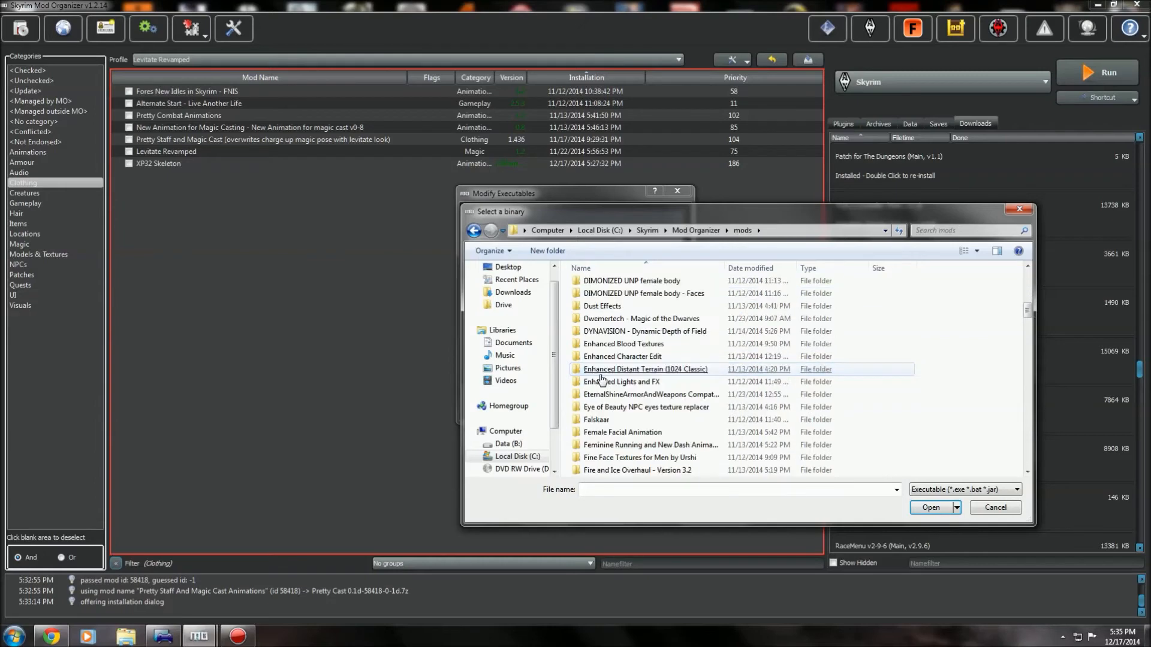
left_click(605, 421)
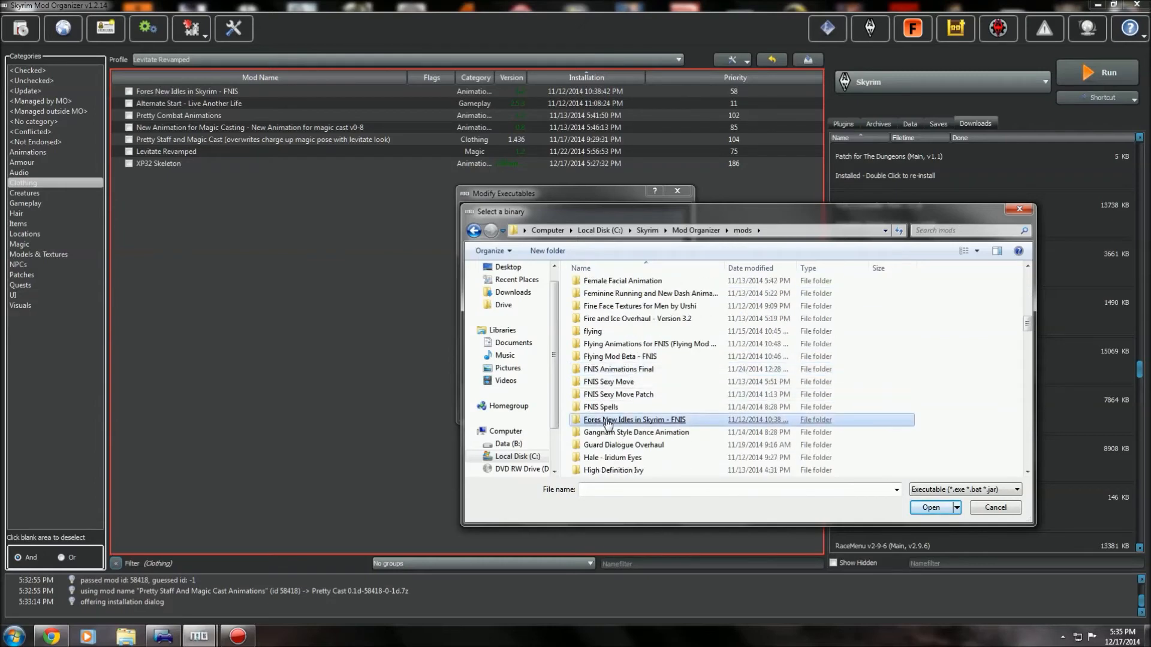
double_click(607, 422)
double_click(605, 312)
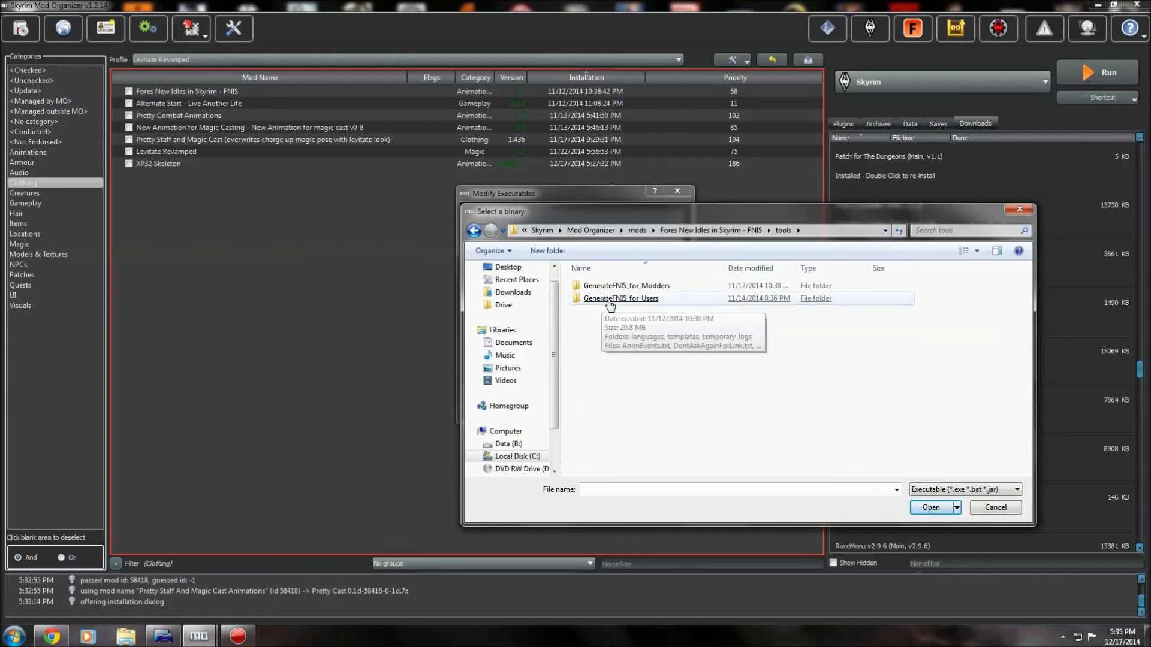
left_click(644, 300)
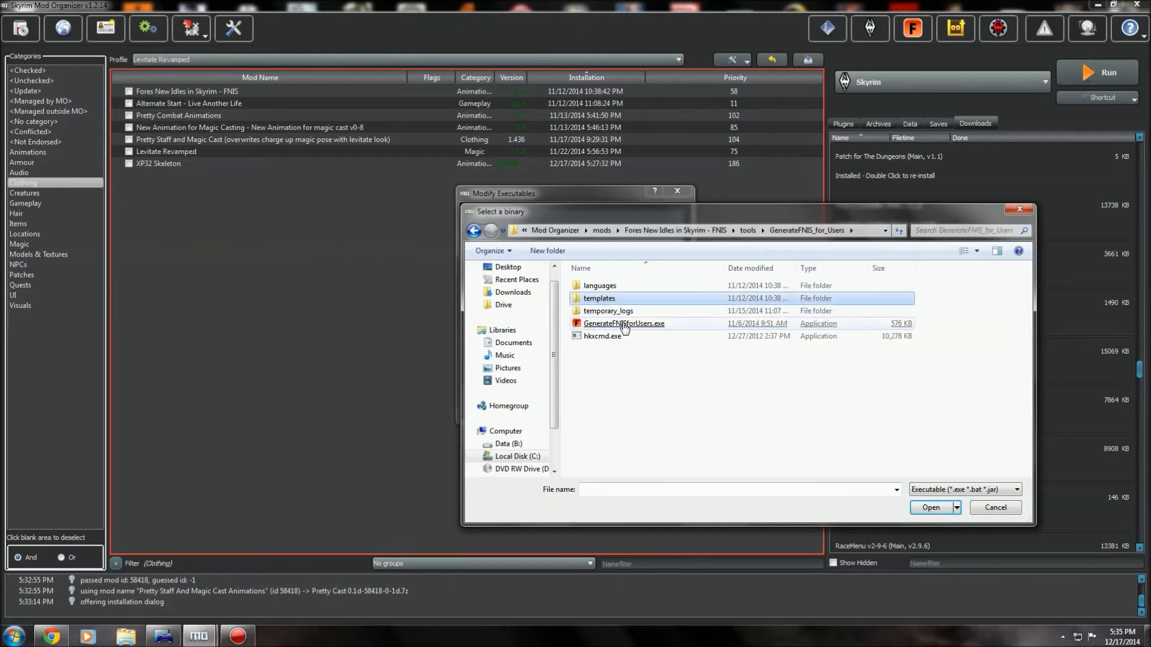
left_click(624, 325)
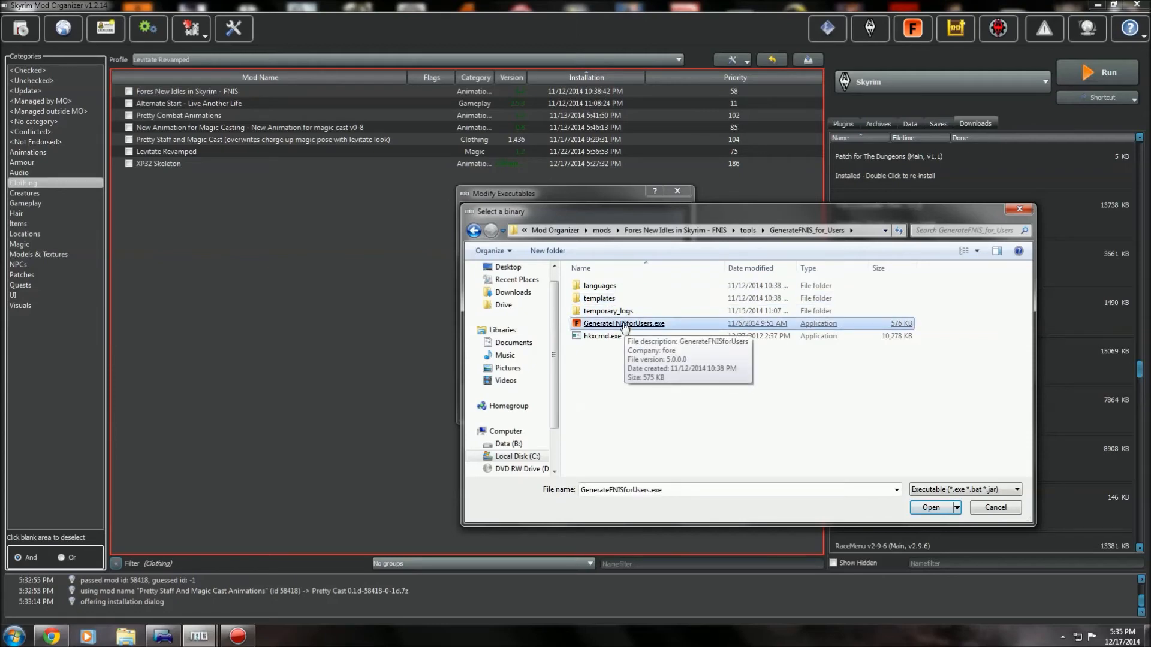
double_click(624, 327)
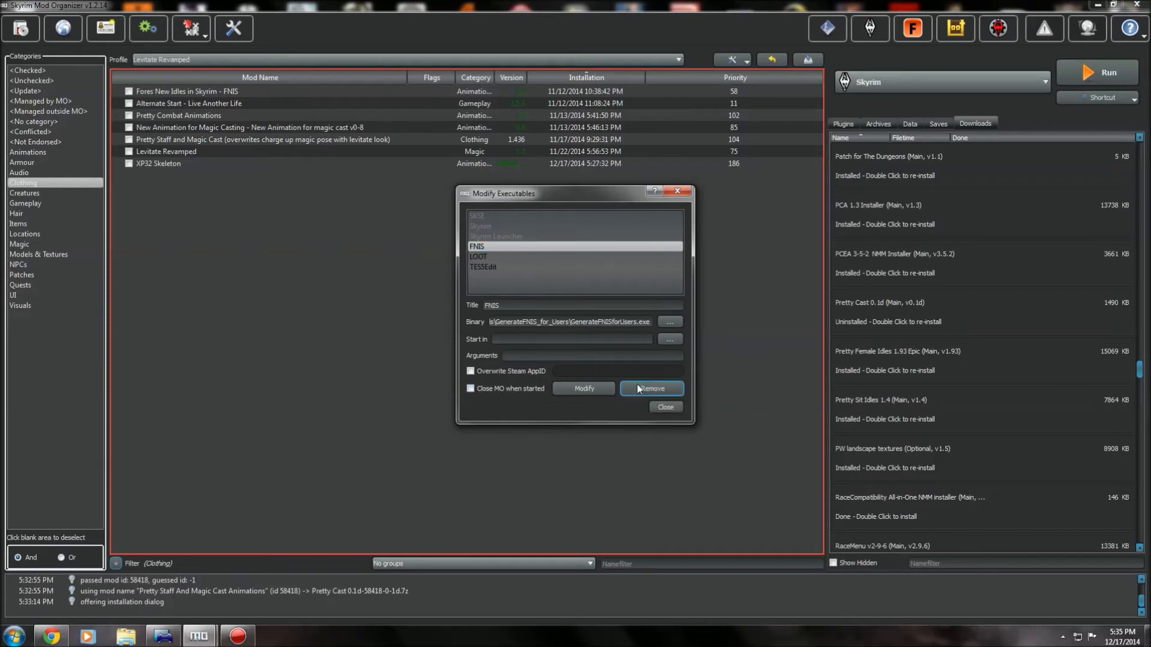
left_click(661, 407)
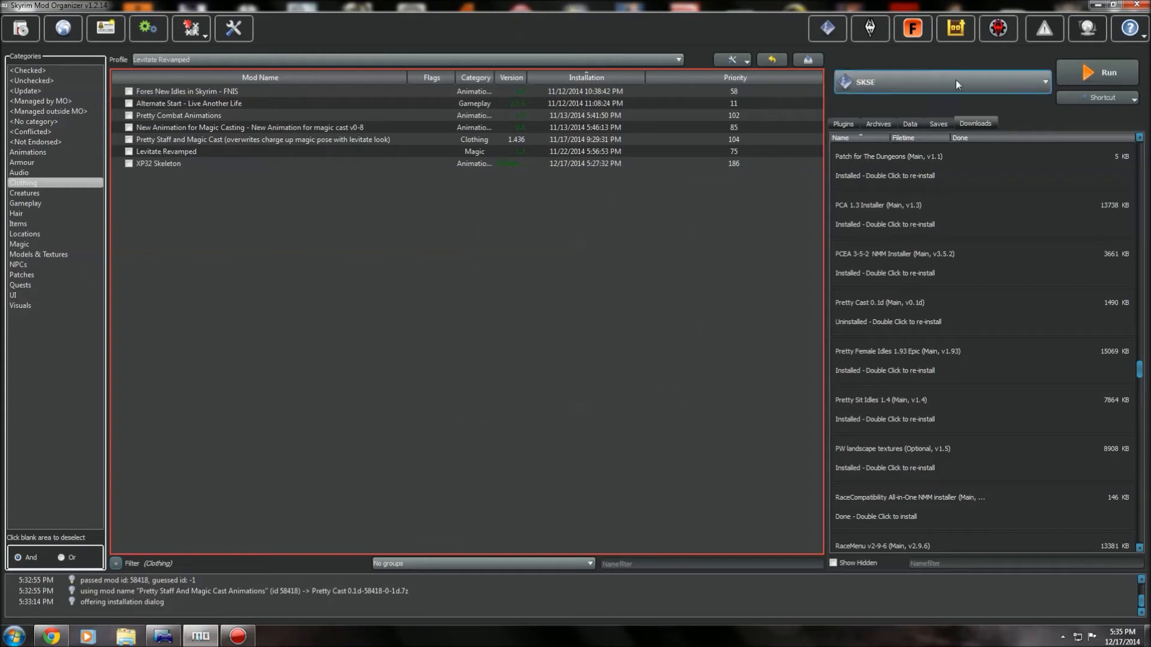
Select FNIS as the executable to run and view its shortcut placement options.
left_click(1050, 82)
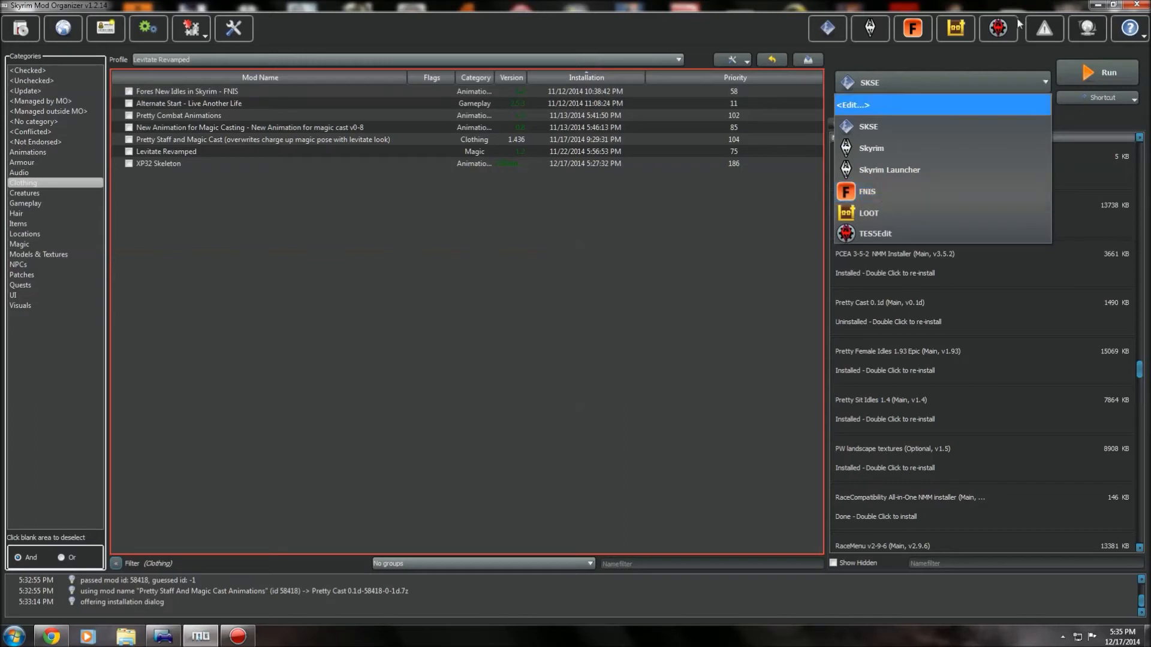
left_click(1133, 100)
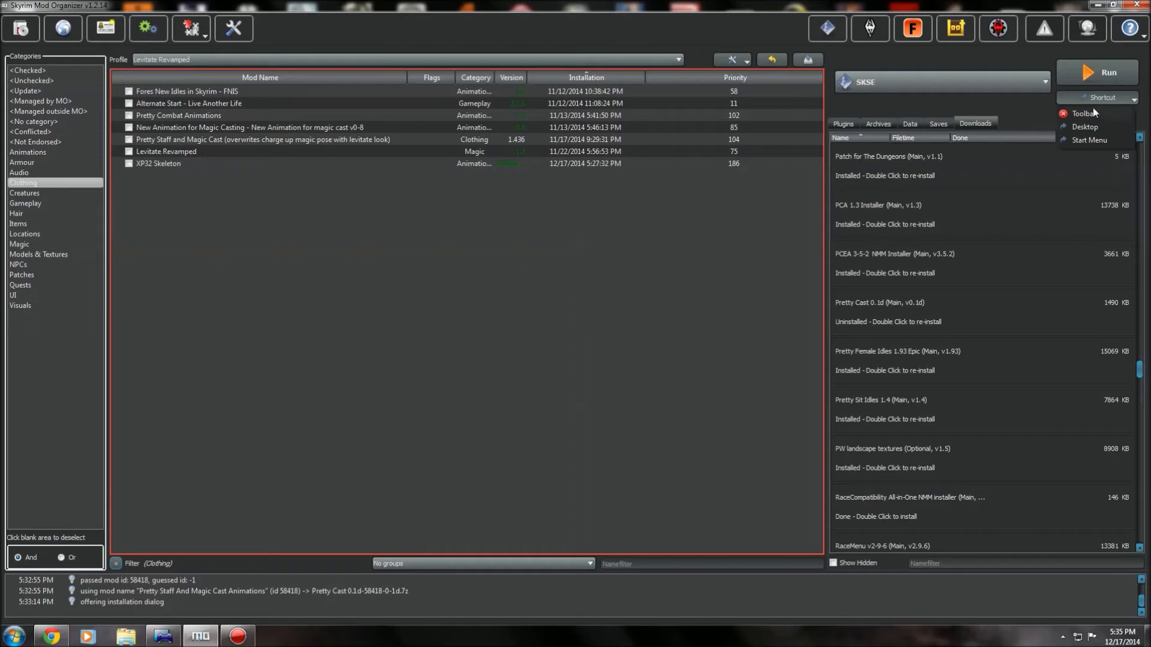
left_click(1007, 81)
left_click(1006, 81)
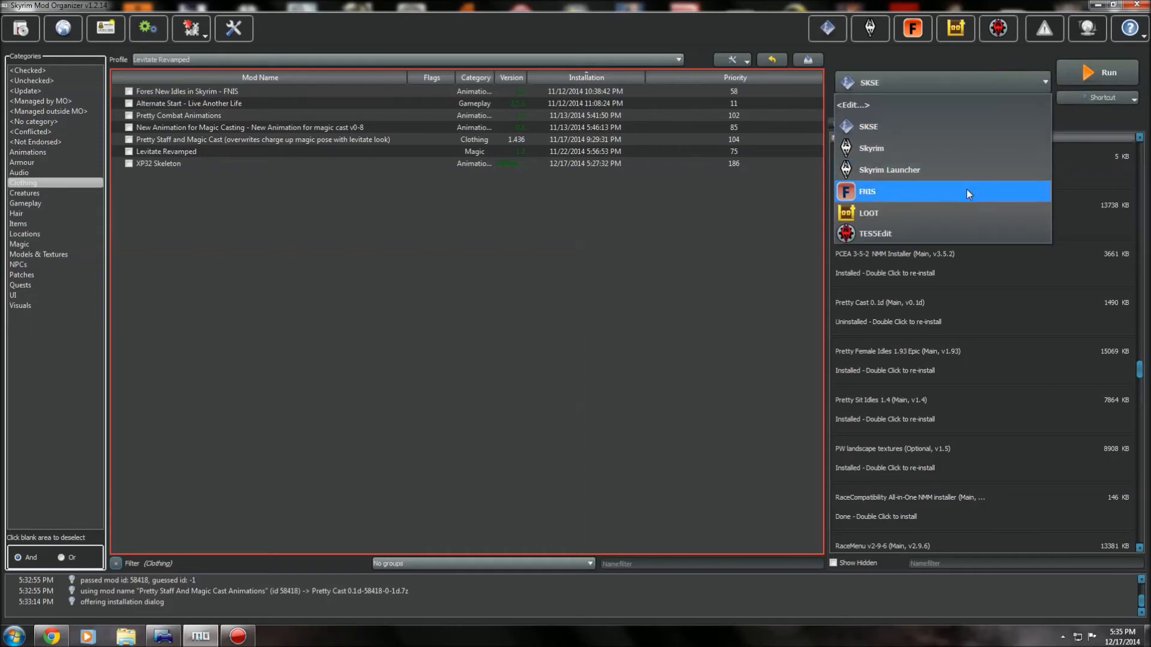
left_click(966, 189)
left_click(1107, 99)
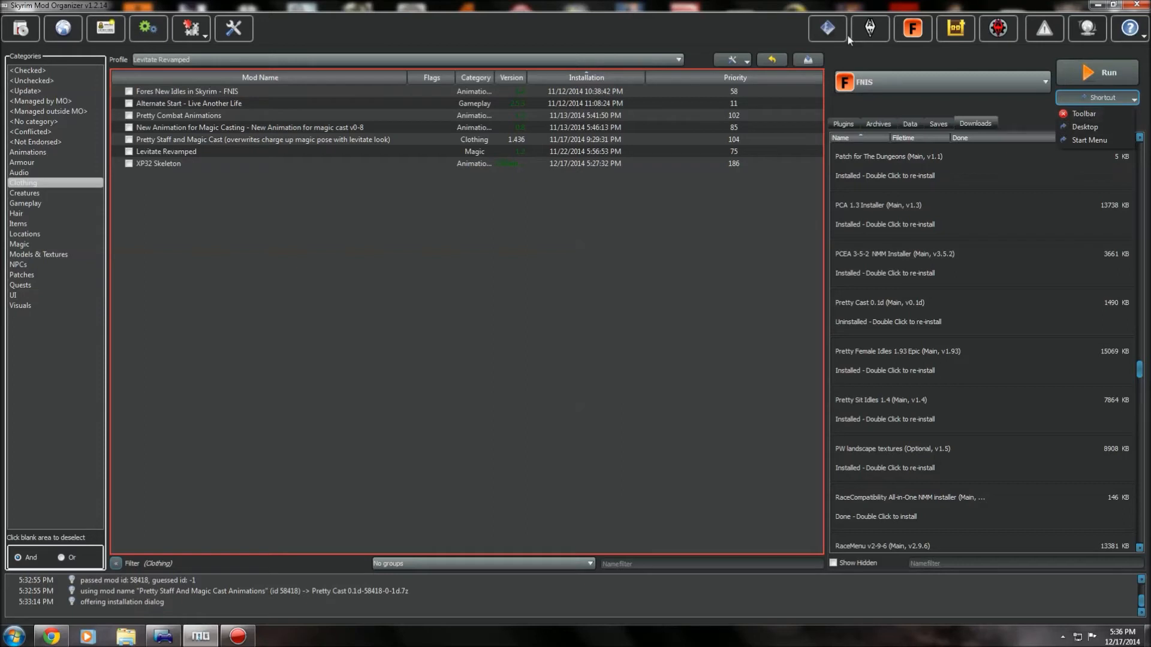
left_click(908, 38)
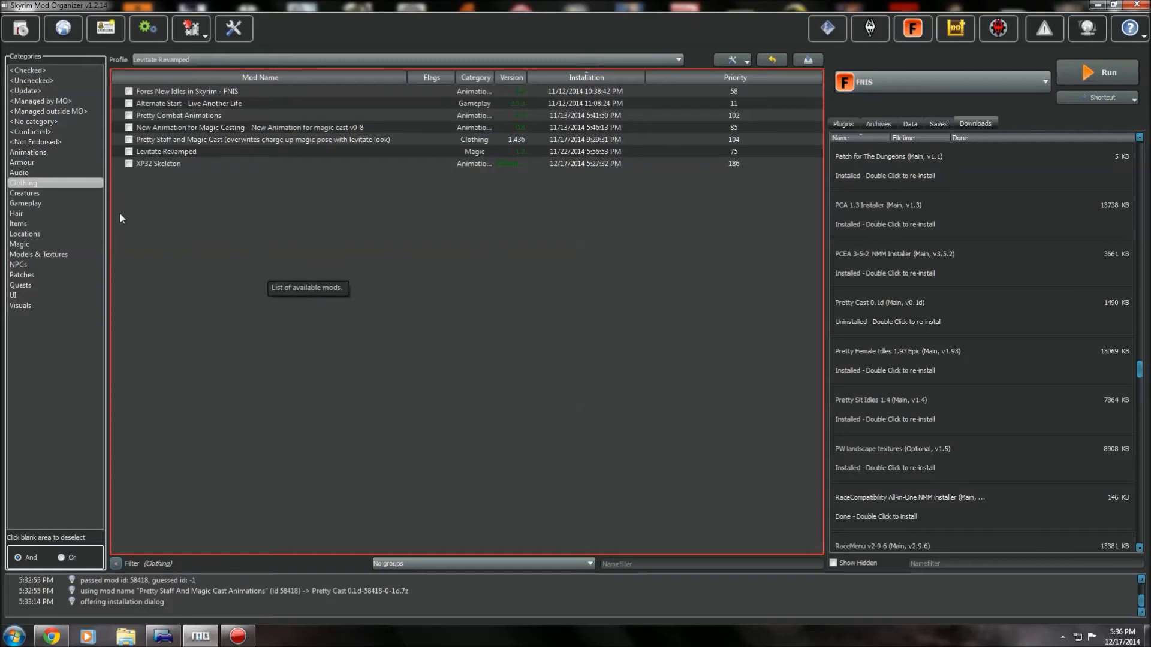
Enable all seven listed mods, from Fores New Idles in Skyrim - FNIS through XP32 Skeleton.
left_click(133, 168)
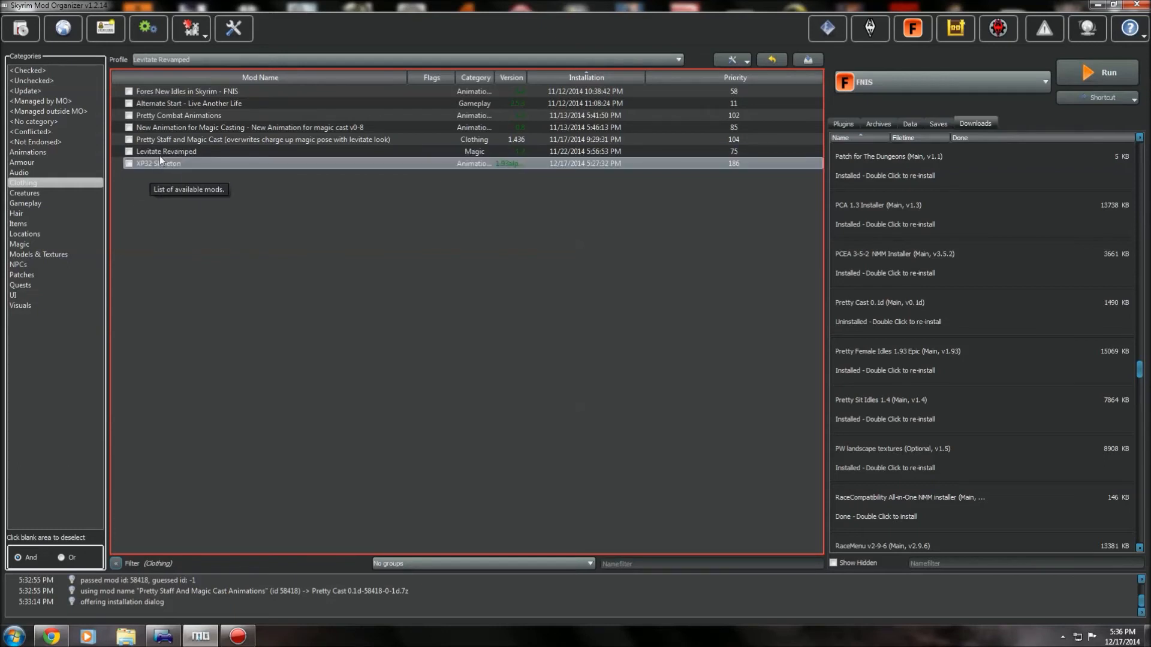
left_click(164, 140)
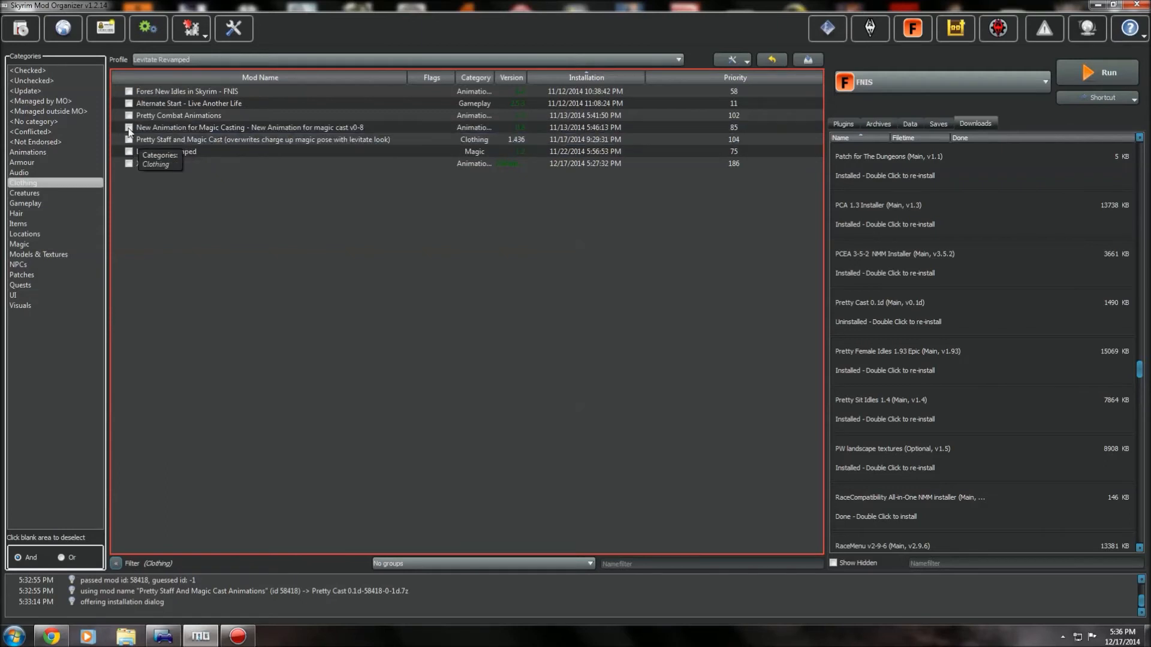
left_click(128, 91)
left_click(128, 104)
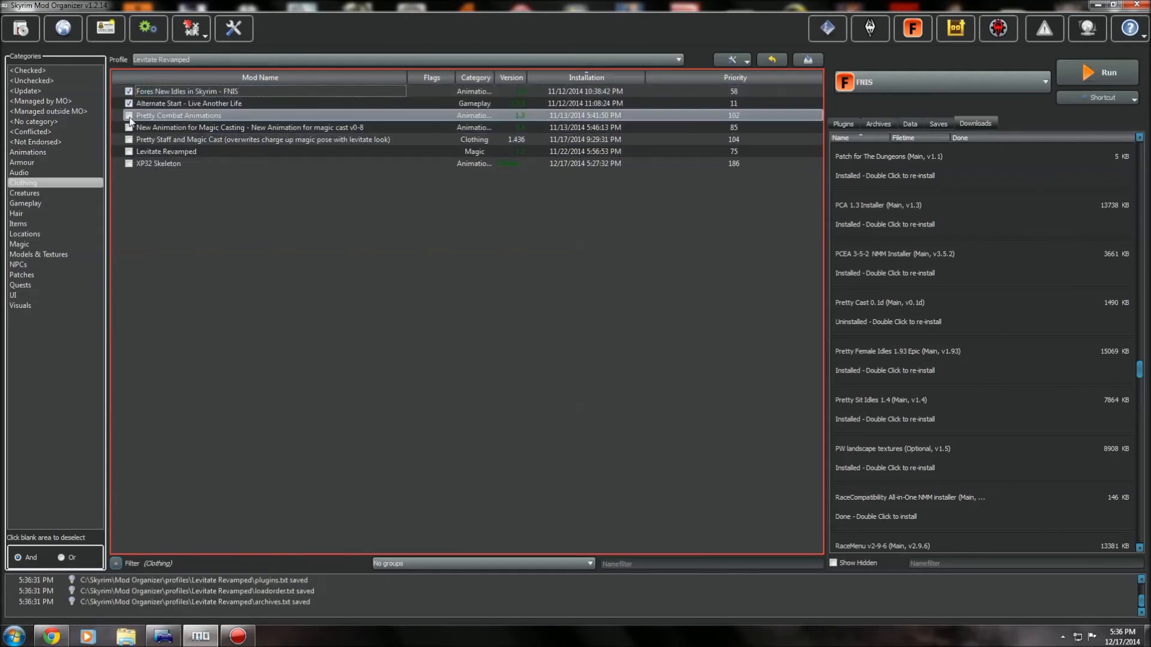
left_click(128, 115)
left_click(128, 127)
left_click(128, 139)
left_click(128, 152)
left_click(128, 163)
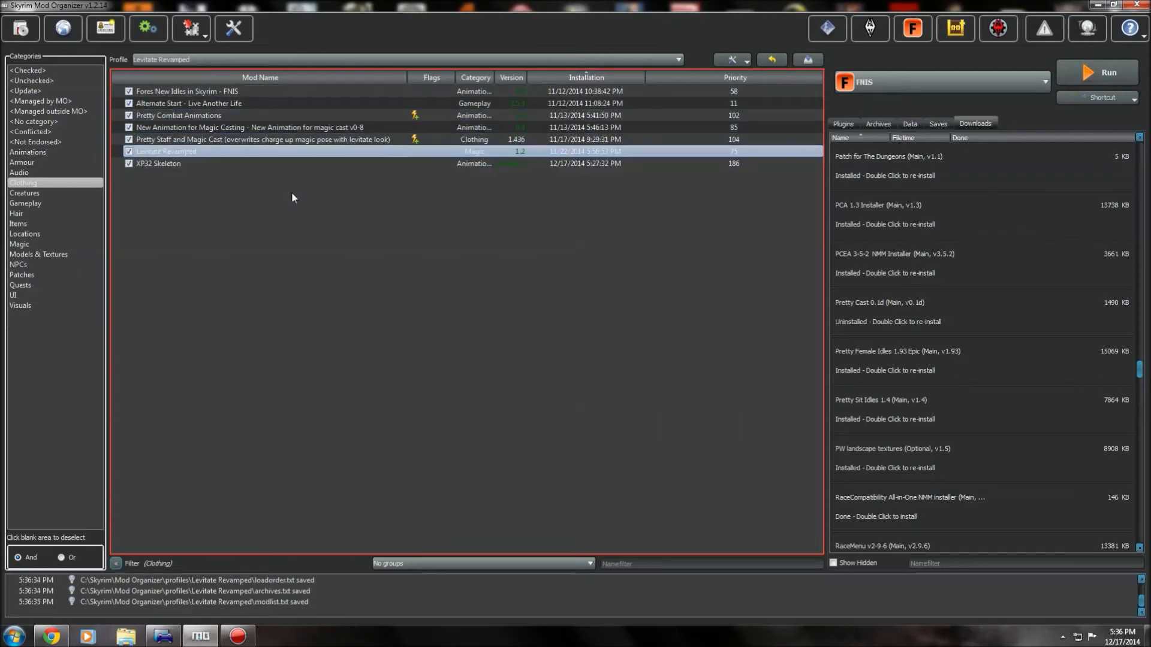
Launch FNIS and let Steam start, close the Steam news and library windows, and confirm the Steam login notice.
left_click(909, 31)
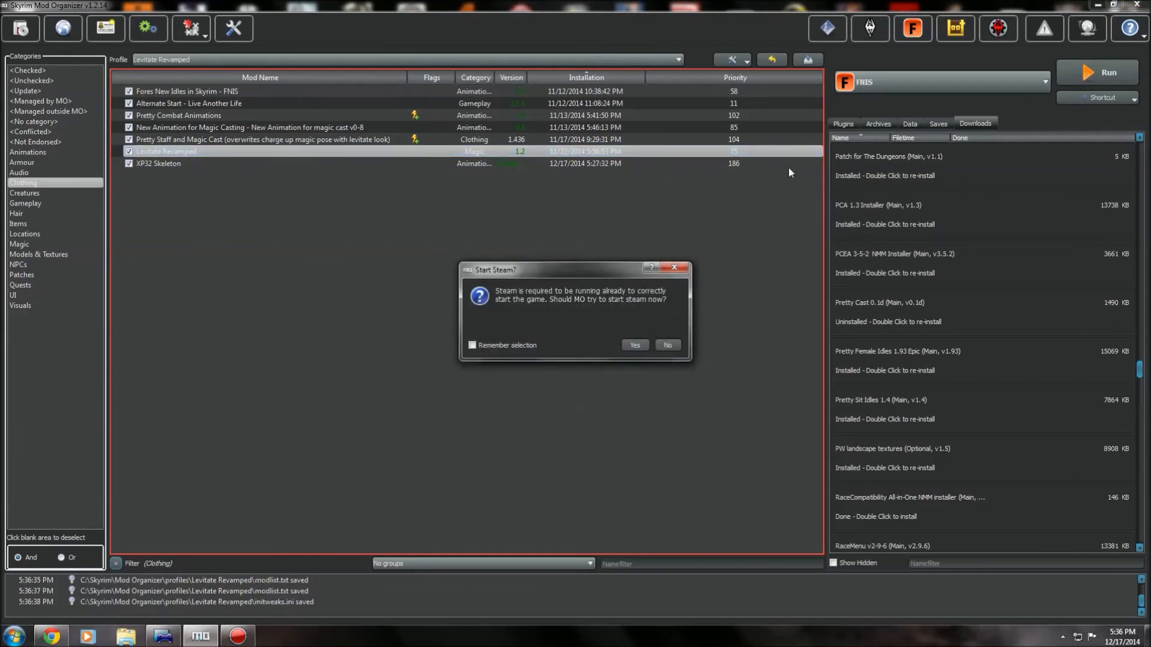
left_click(635, 346)
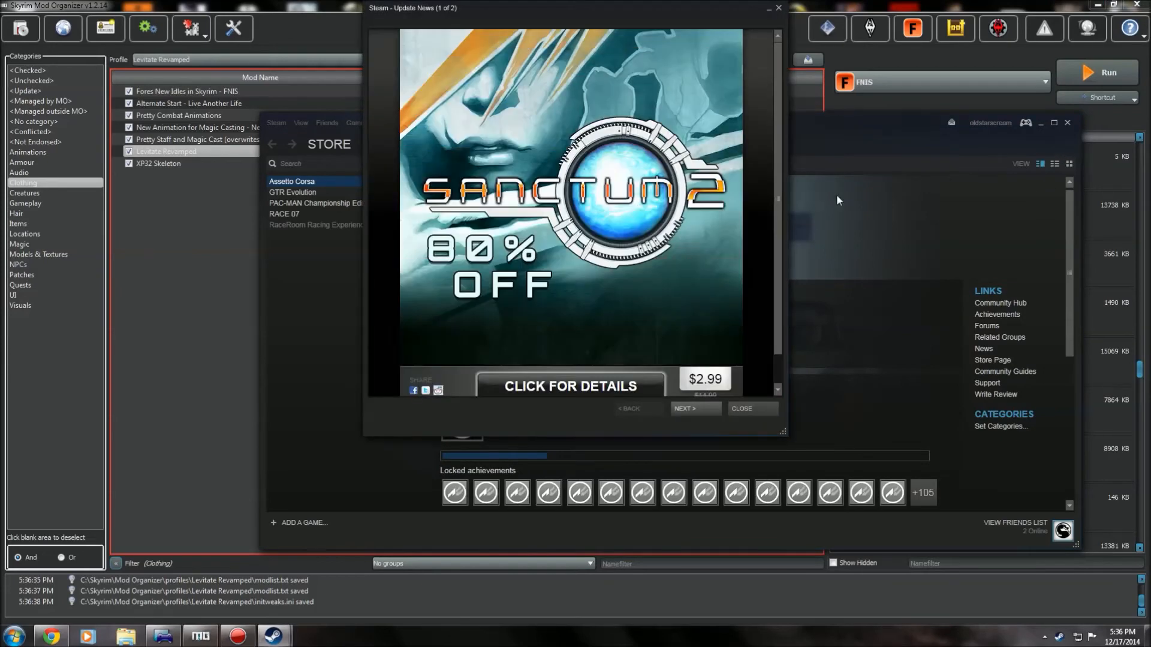
left_click(779, 8)
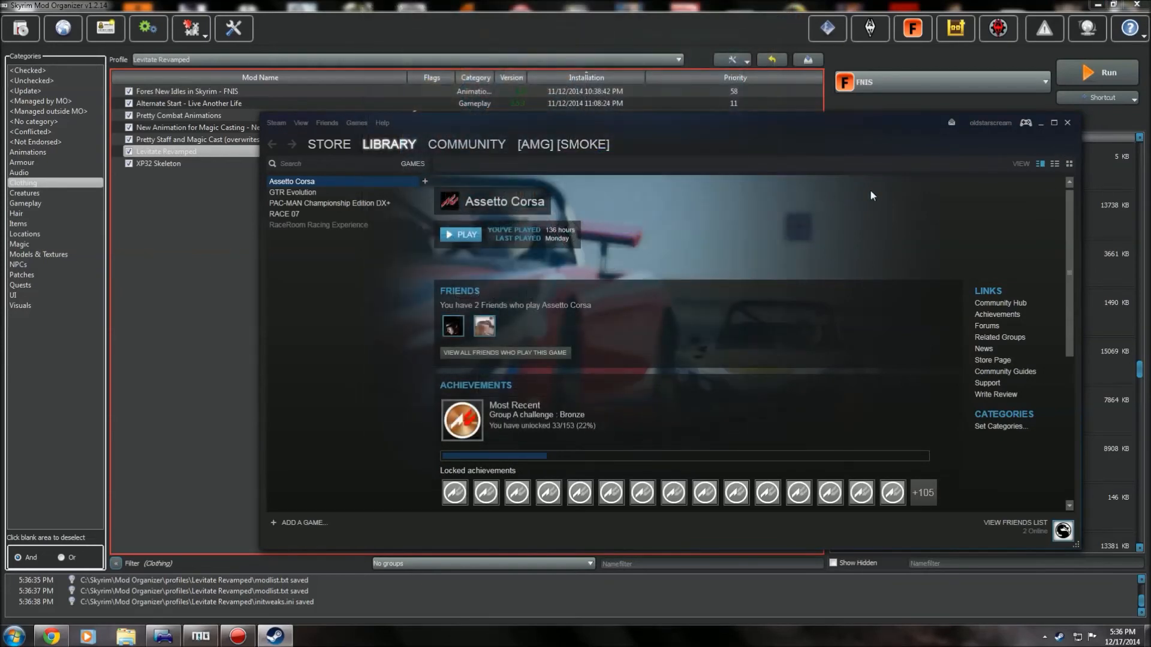
left_click(1068, 123)
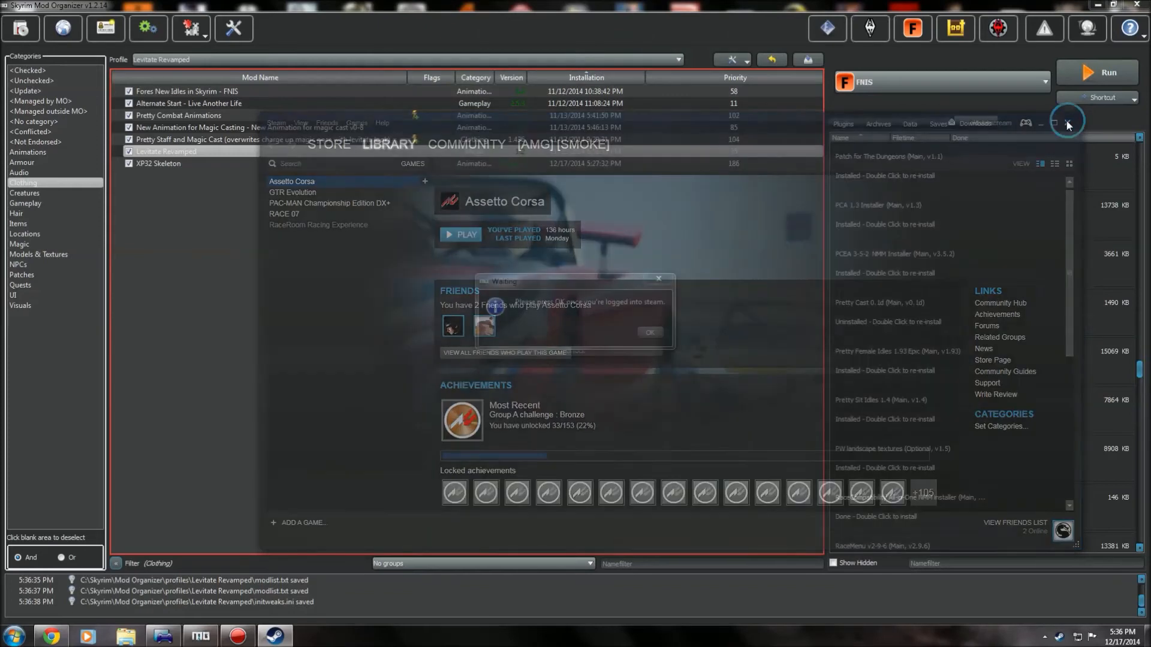
left_click(652, 336)
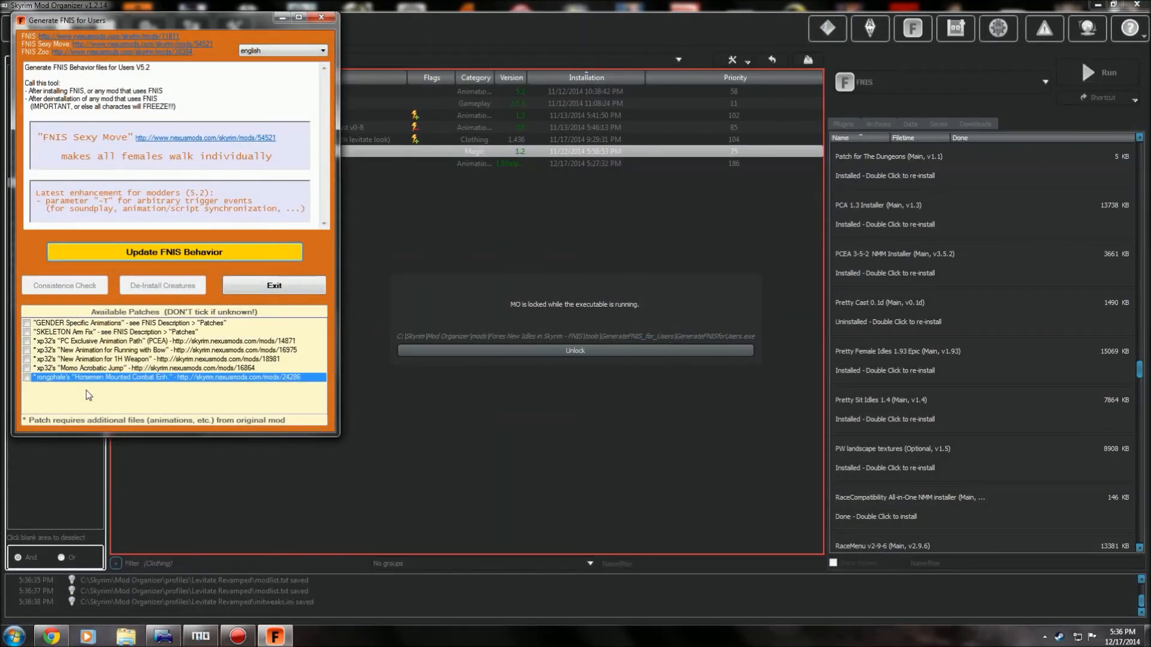
Update the FNIS behavior with the GENDER Specific Animations and SKELETON Arm Fix patches enabled, and exit the generator.
left_click(27, 325)
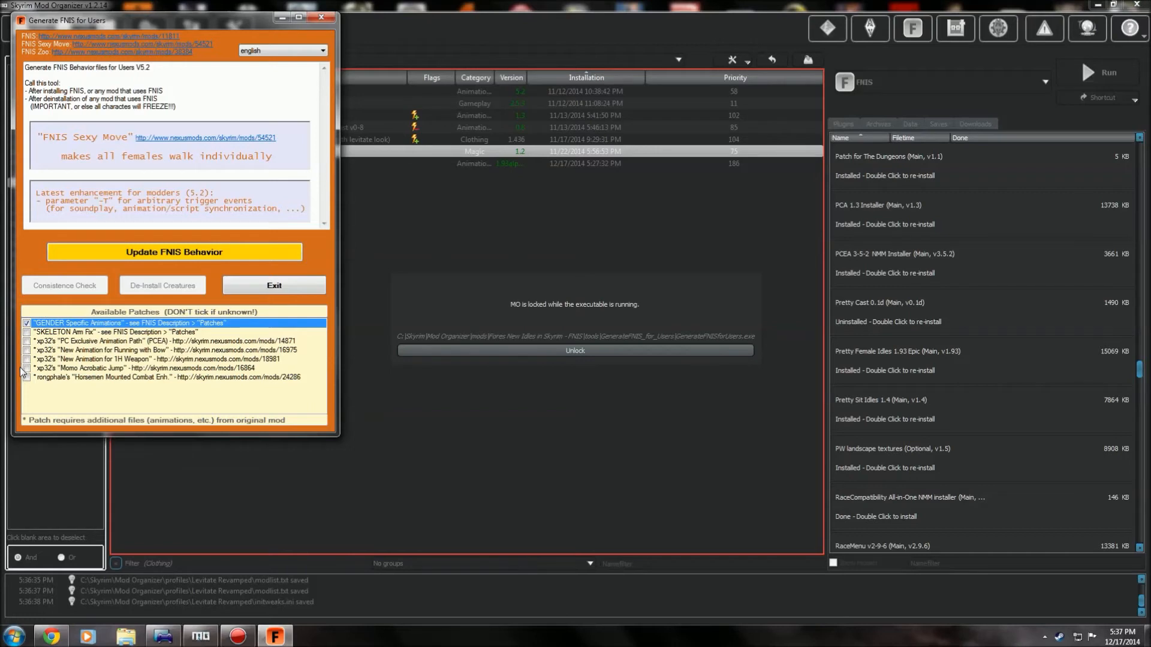
left_click(27, 332)
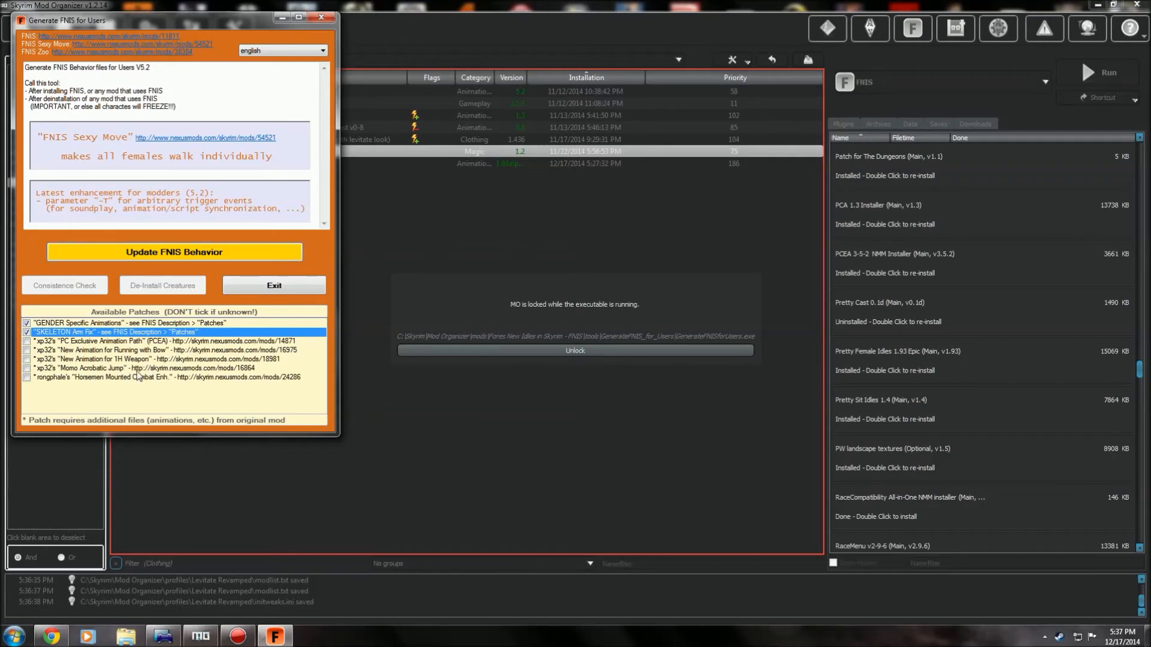
left_click(145, 254)
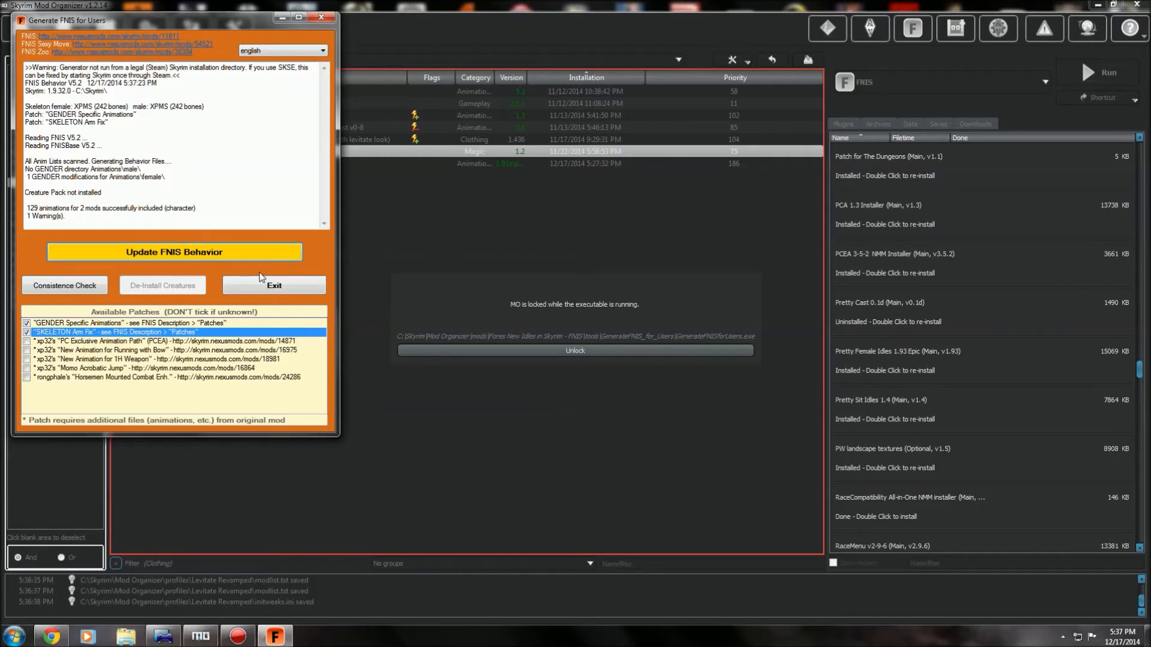
left_click(260, 286)
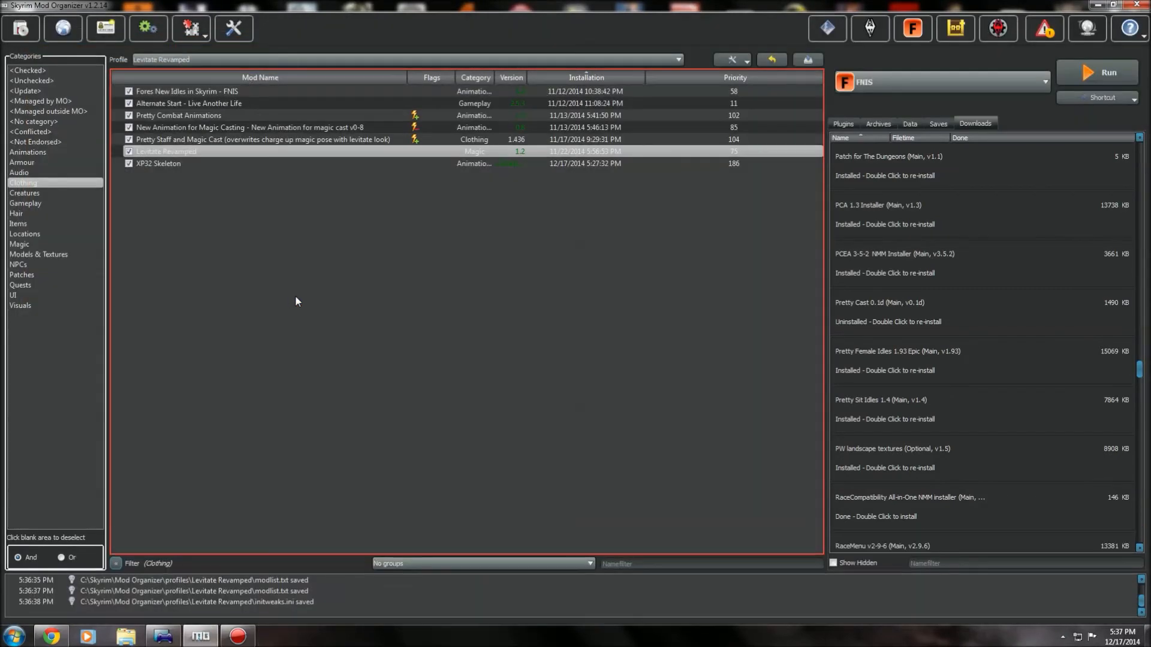
Check the reported problems, and look through the unchecked mods sorted by priority.
left_click(1044, 31)
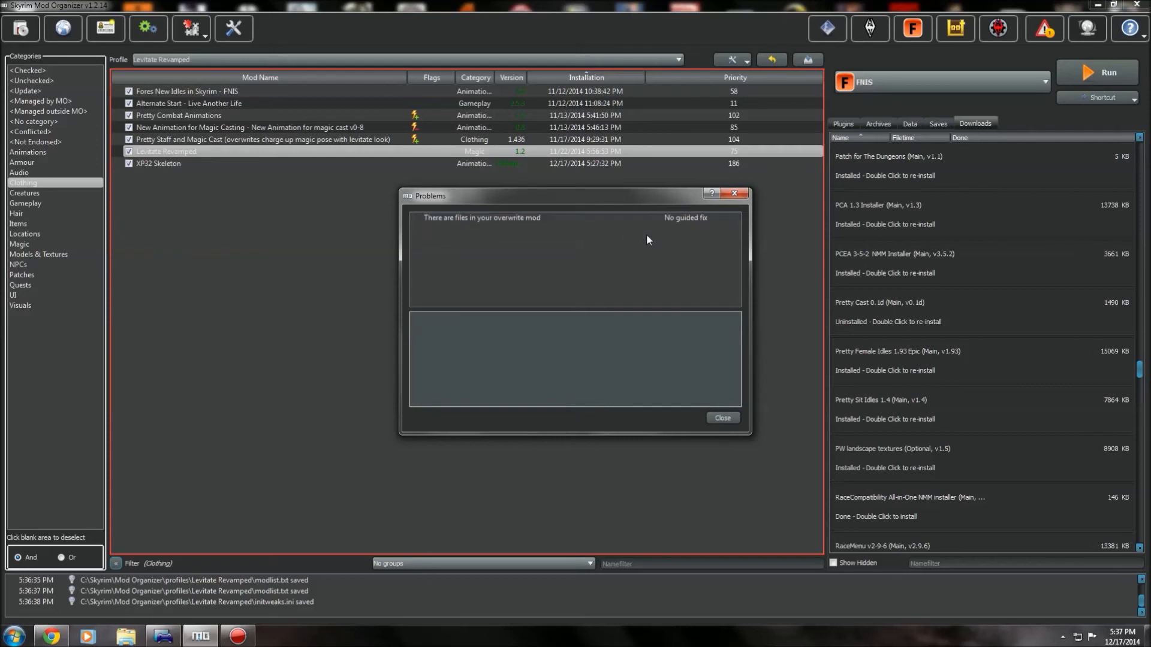
left_click(721, 418)
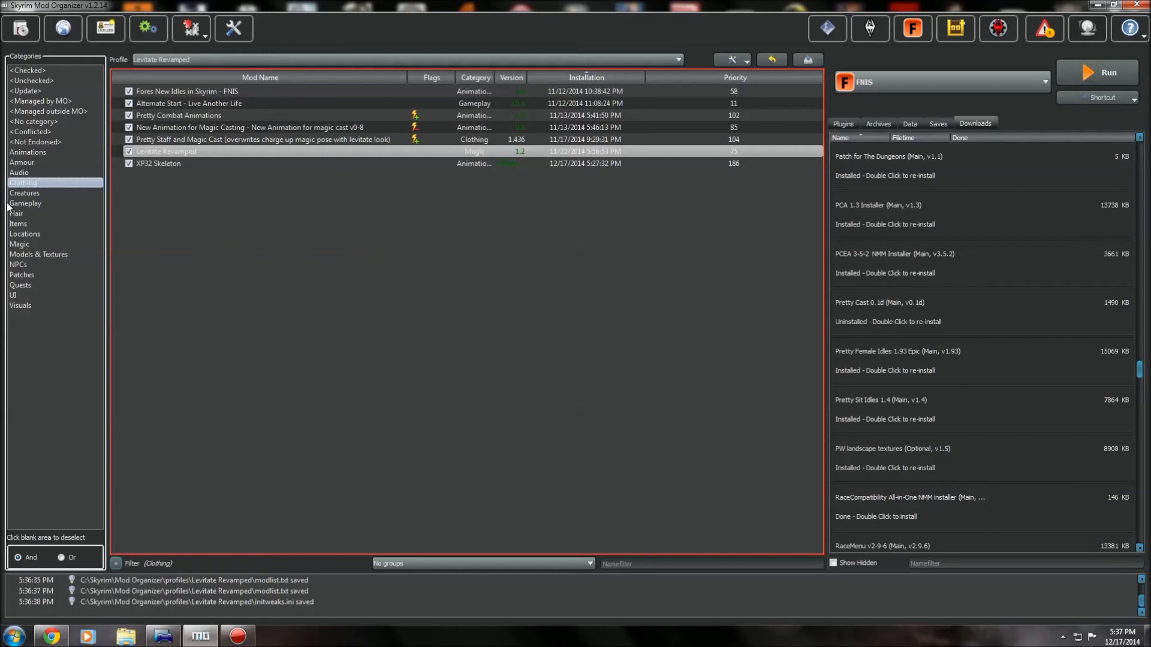
left_click(38, 80)
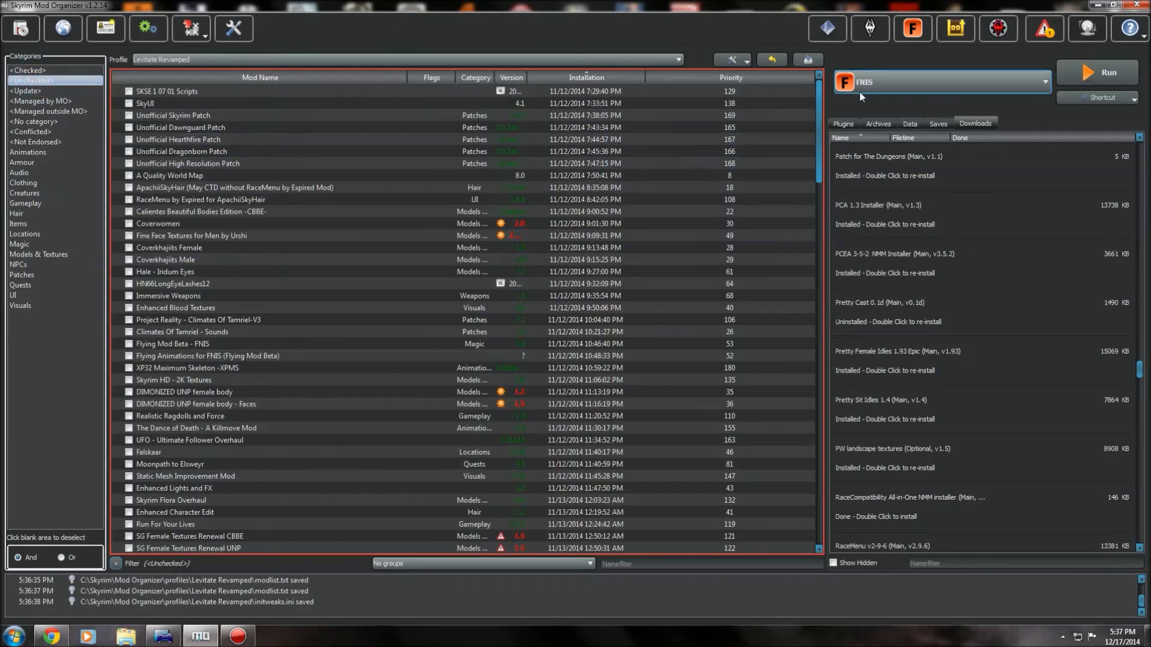
left_click_drag(819, 135, 826, 498)
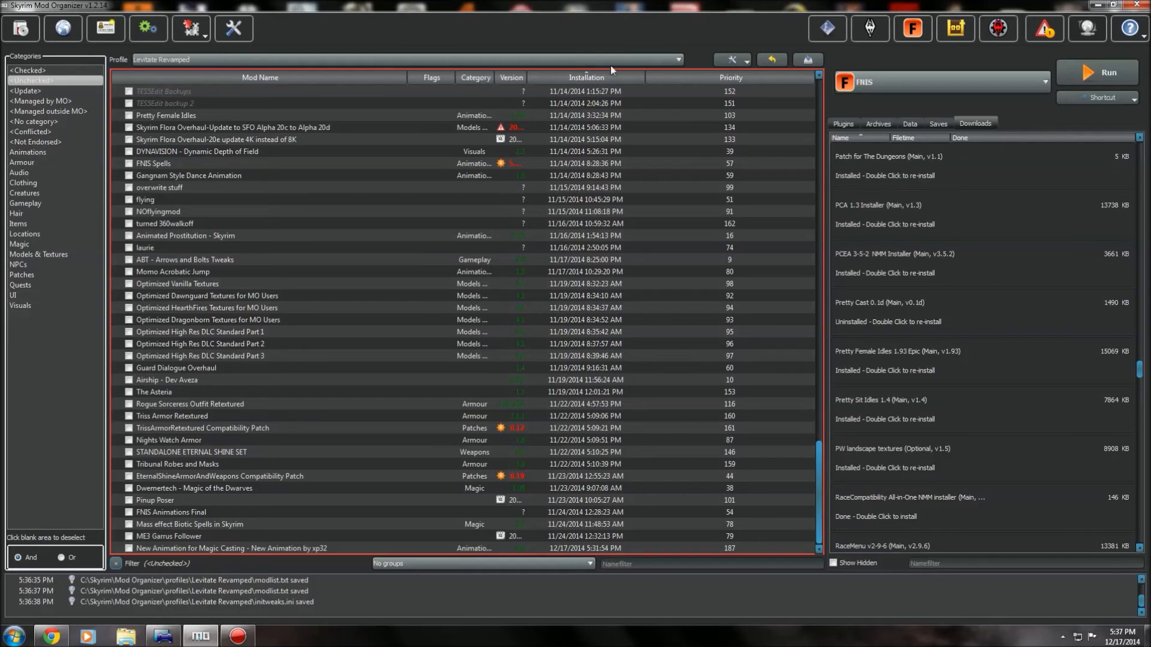
left_click(710, 77)
mouse_move(815, 466)
left_mouse_down()
mouse_move(823, 448)
mouse_move(825, 483)
left_mouse_up()
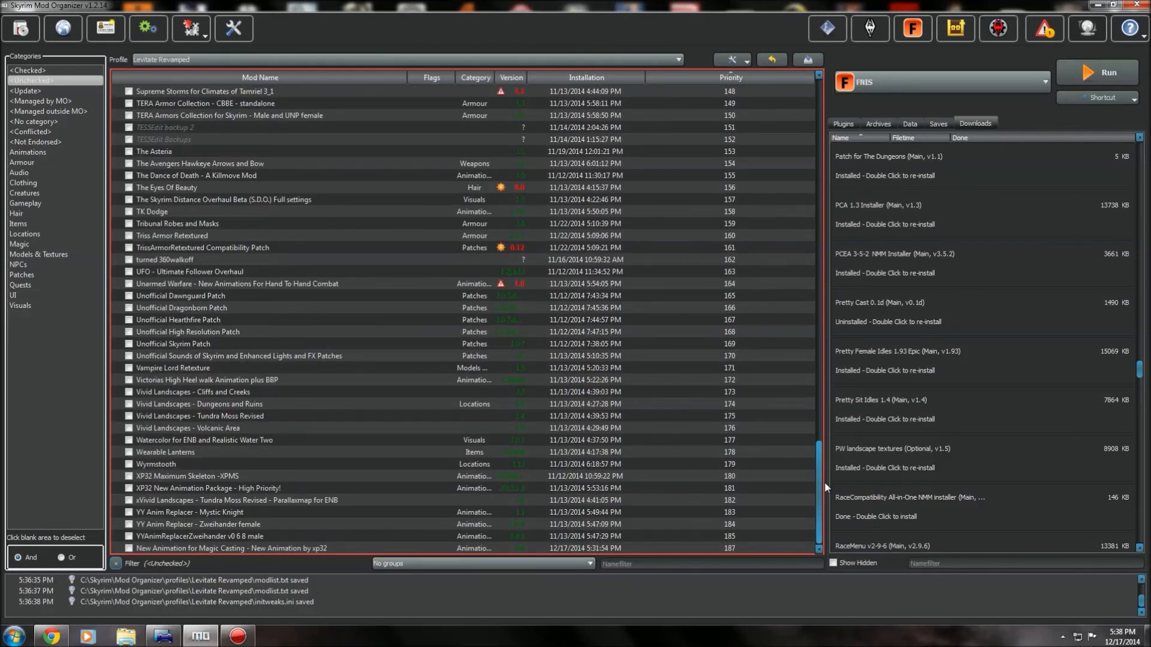
Search the unchecked mods, sorted by name and by priority, for the overwrite entry.
left_click(306, 79)
left_click_drag(819, 474, 819, 323)
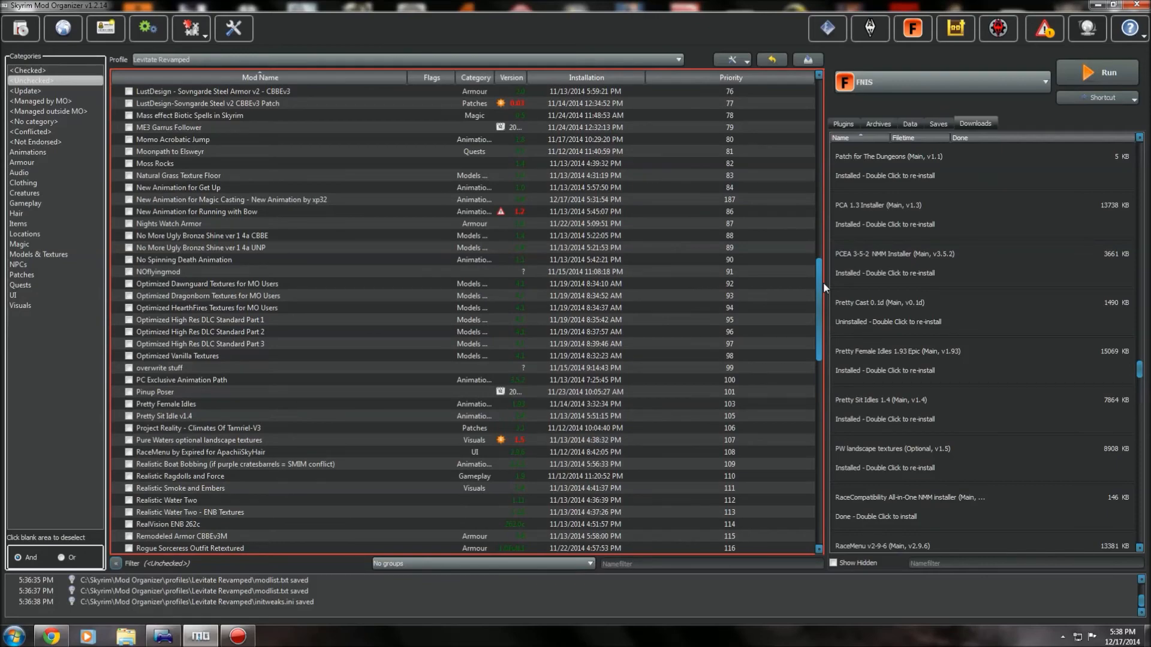
left_click_drag(822, 275, 856, 644)
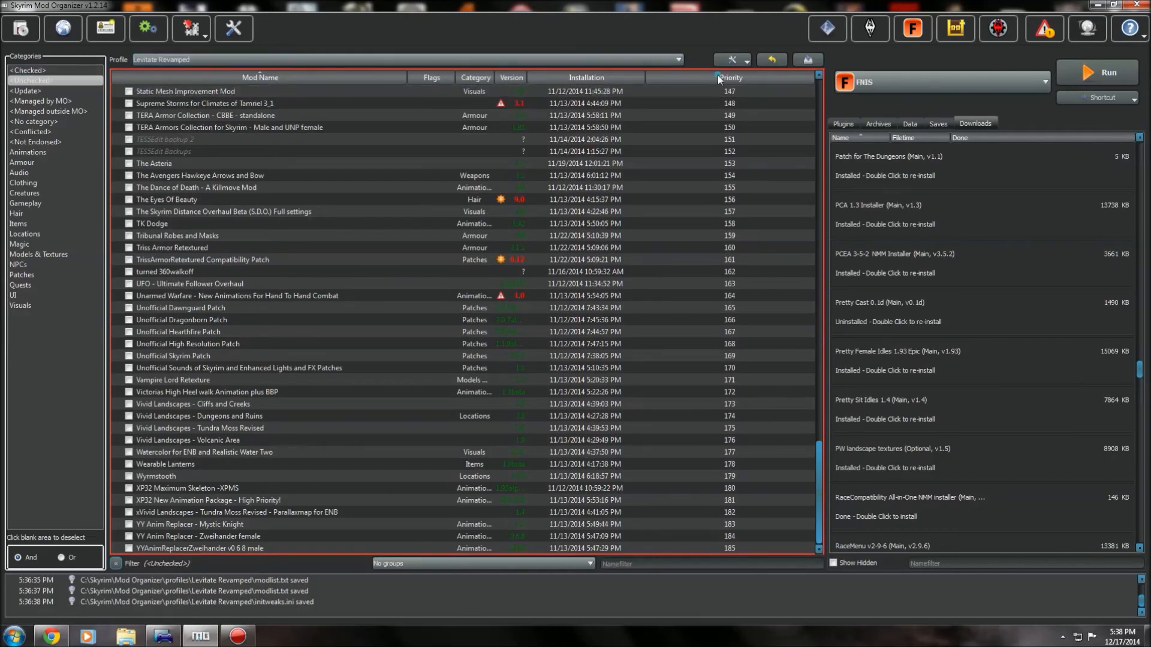
scroll(811, 483, "up", 13)
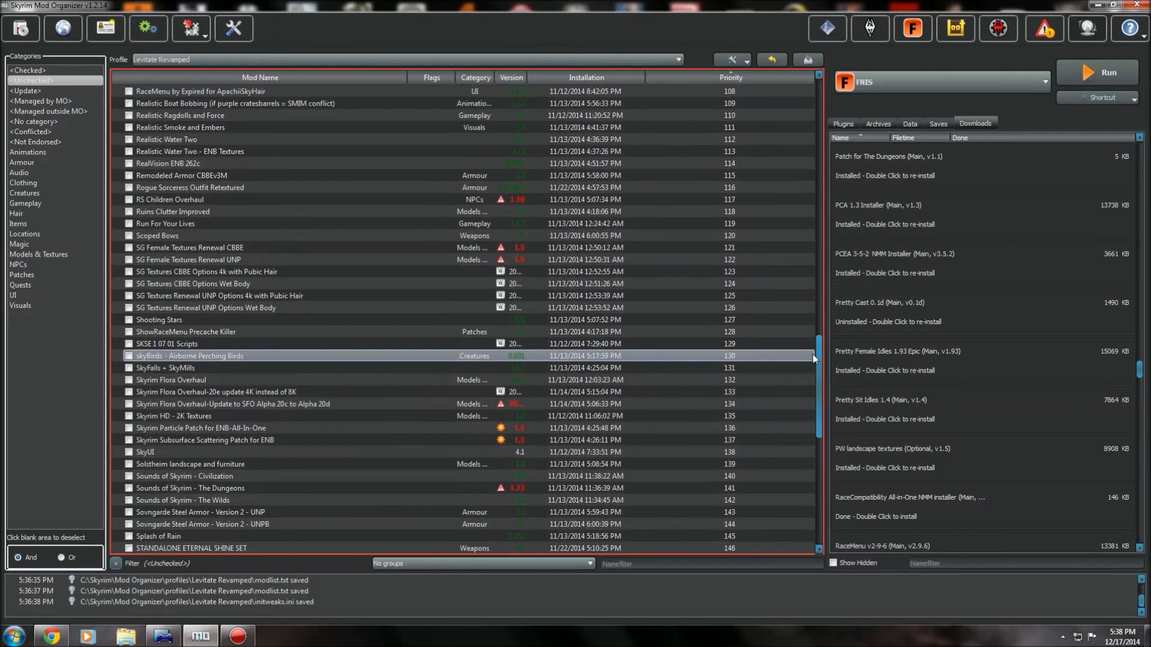
left_click_drag(813, 357, 813, 275)
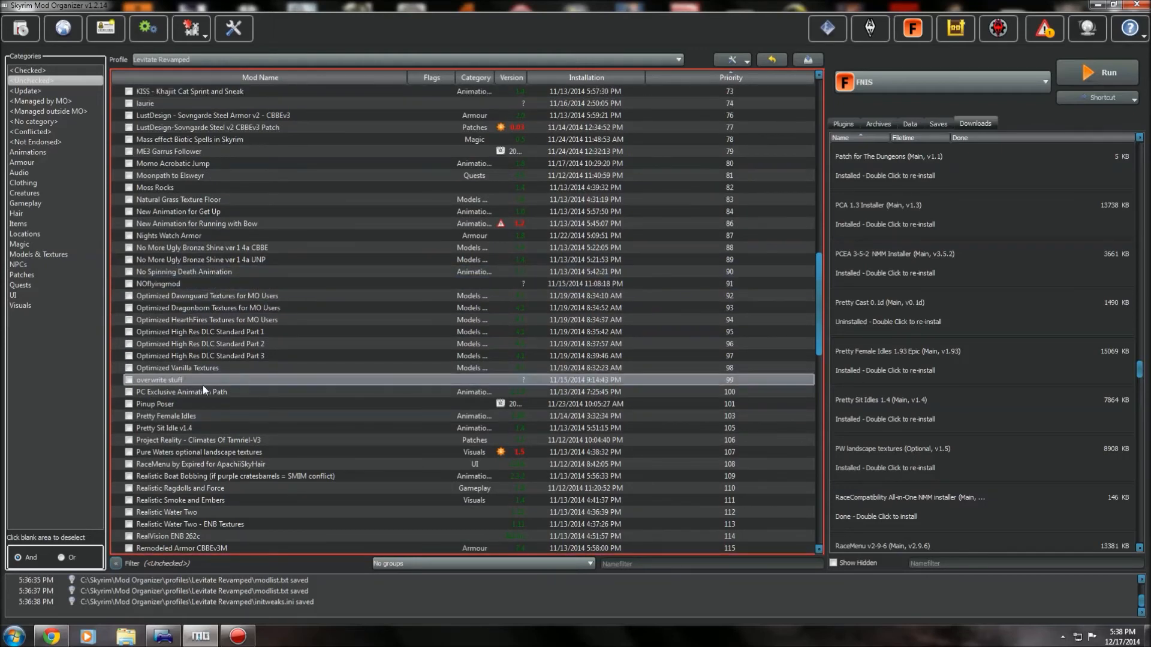
left_click_drag(820, 329, 816, 151)
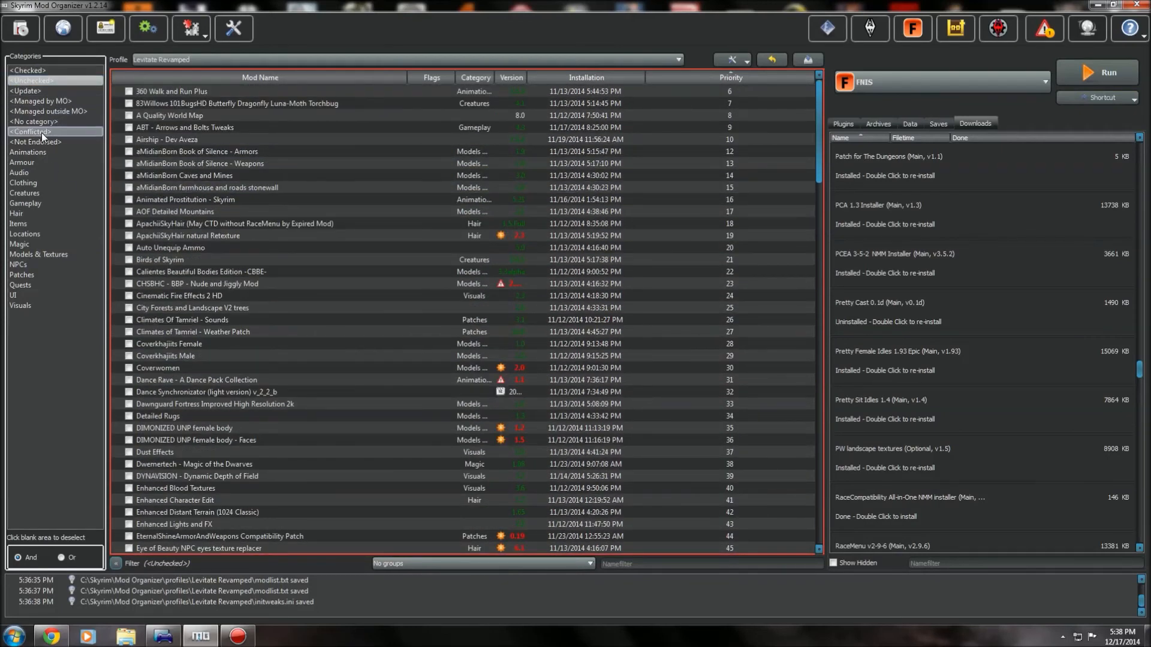
Among the checked mods, create a new mod named "FNIS animations" from the Overwrite files.
left_click(30, 69)
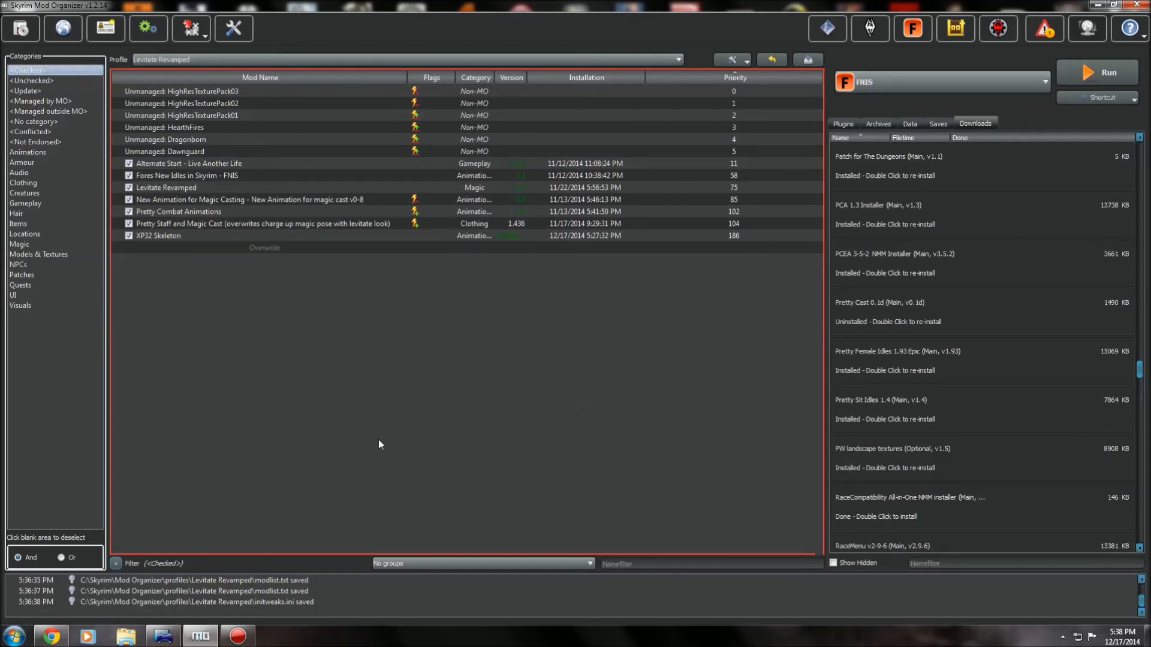
right_click(268, 248)
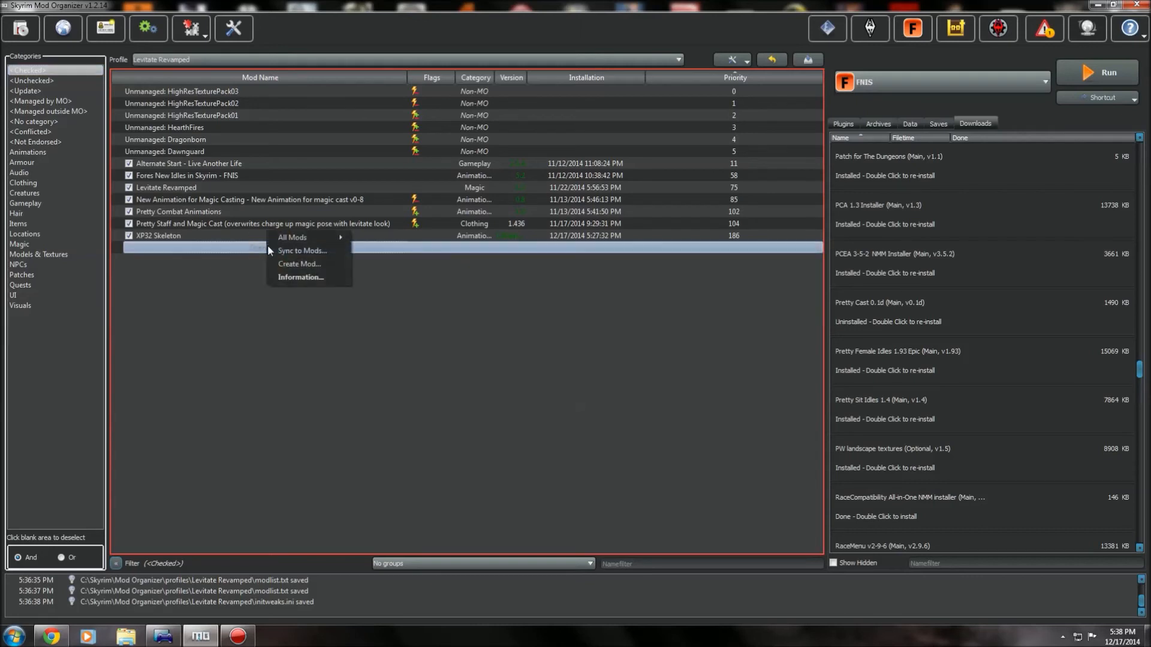
left_click(294, 264)
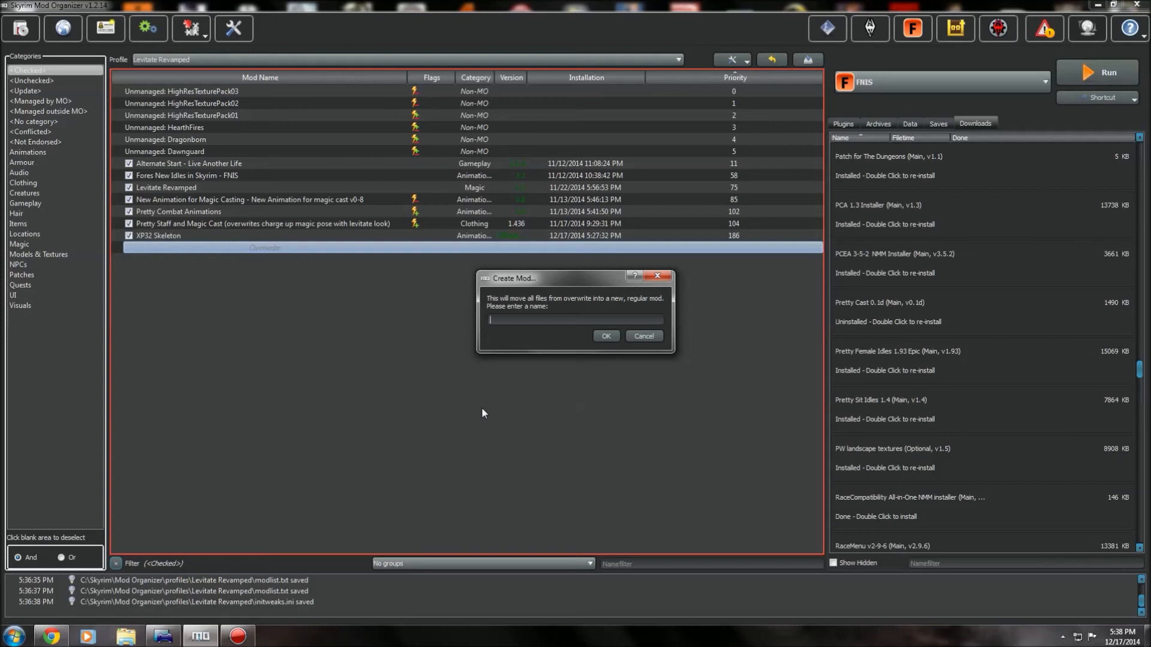
type("NIS anit")
key("BackSpace")
type("mations")
left_click(609, 335)
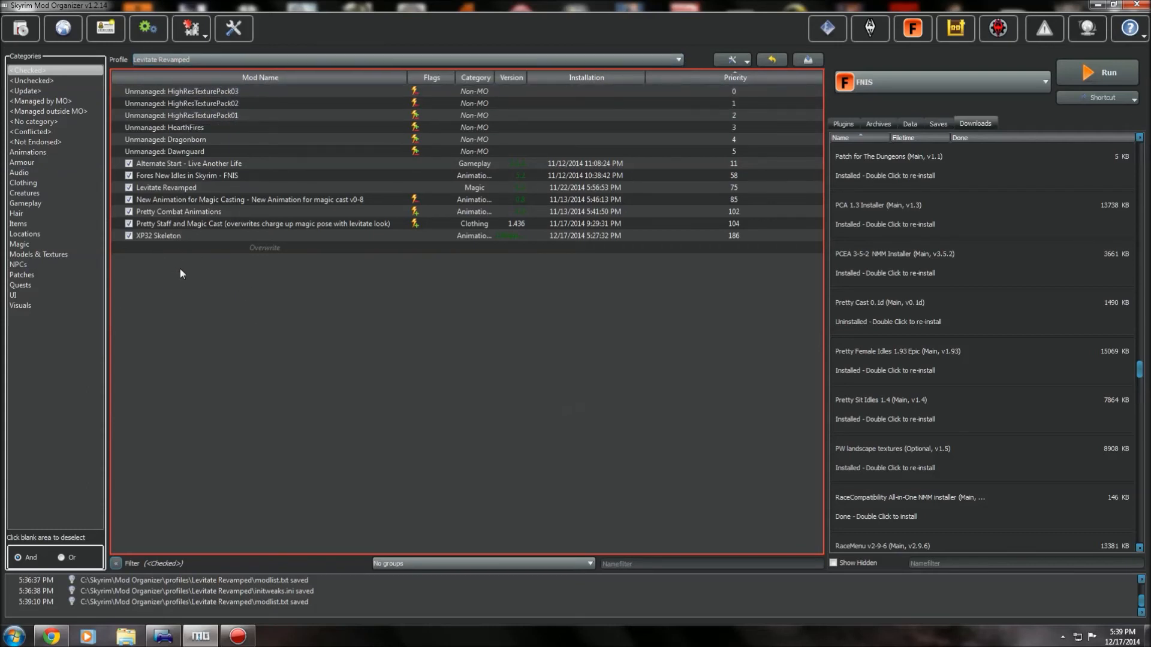
Find the FNIS animations mod among the unchecked mods, enable it, and show the checked mods again.
left_click(37, 80)
left_click_drag(819, 156, 855, 531)
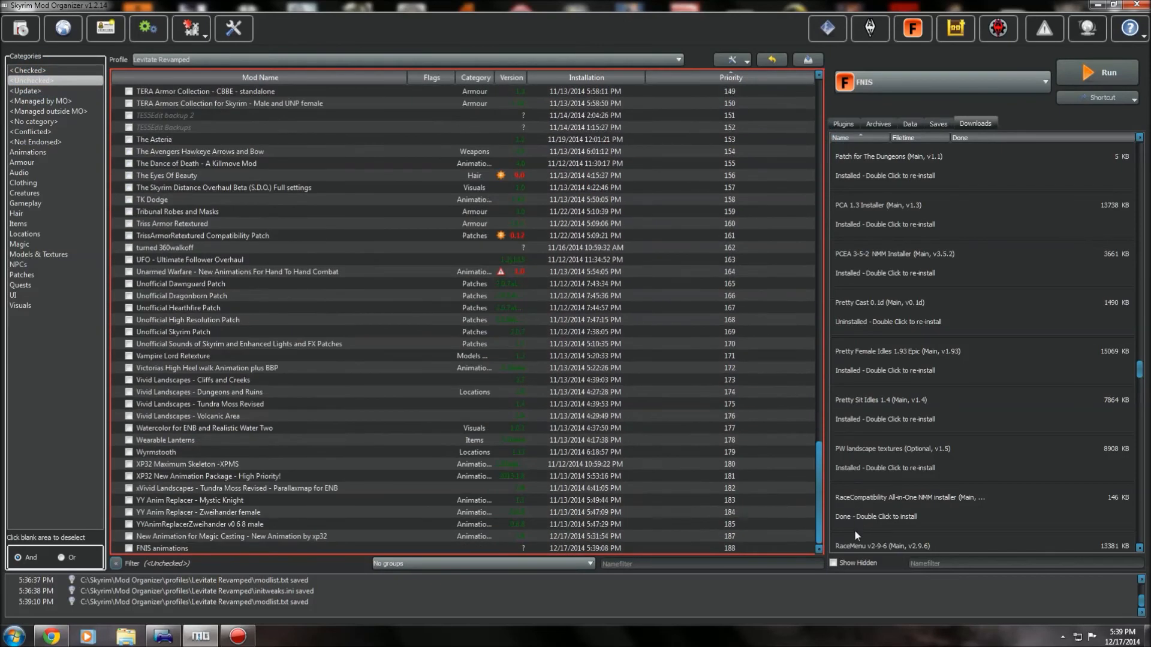
left_click(129, 548)
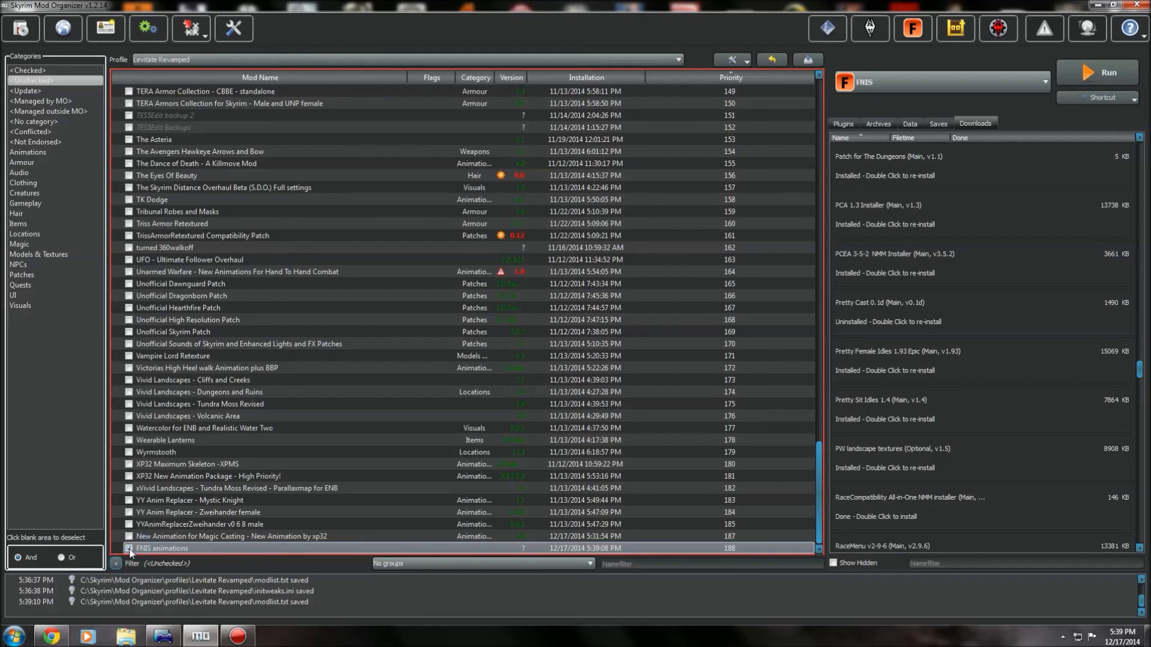
left_click(27, 71)
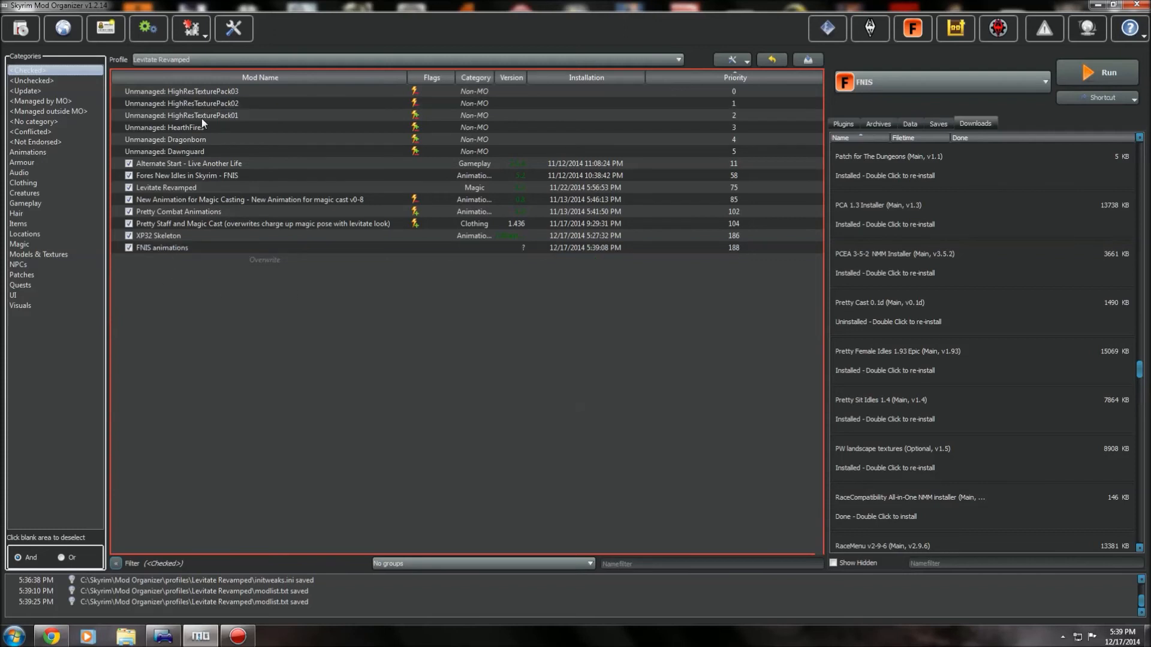
Review the enabled FNIS, XP32 Skeleton, Levitate Revamped, New Animation for Magic Casting, and Pretty Staff and Magic Cast mods.
left_click(146, 177)
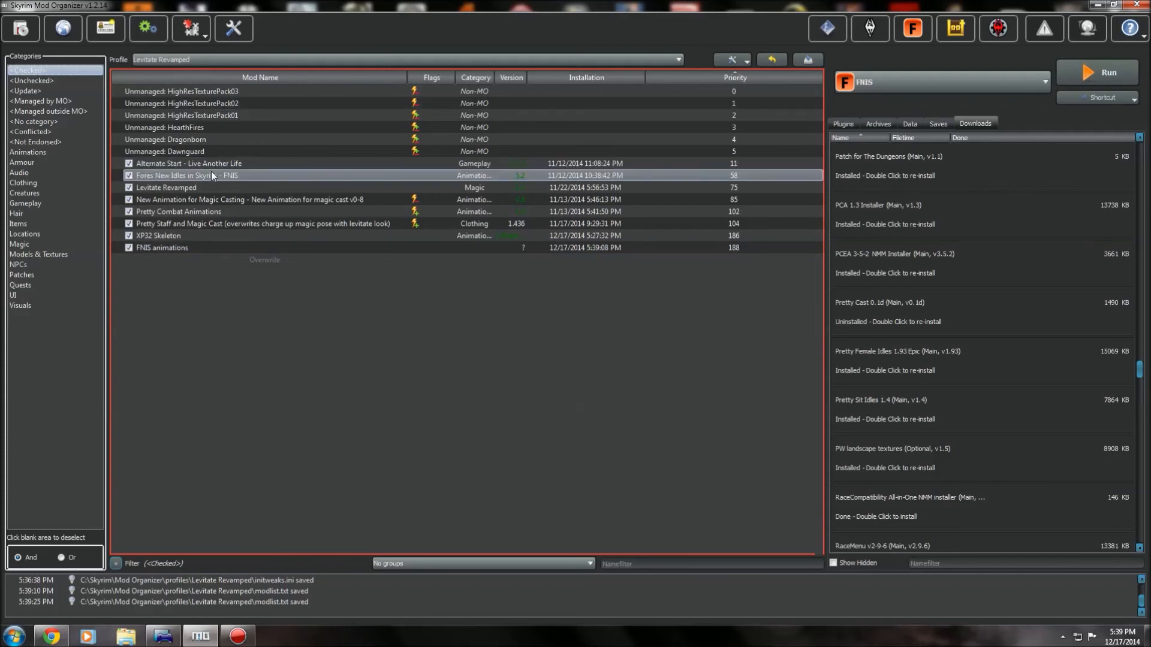
left_click(156, 236)
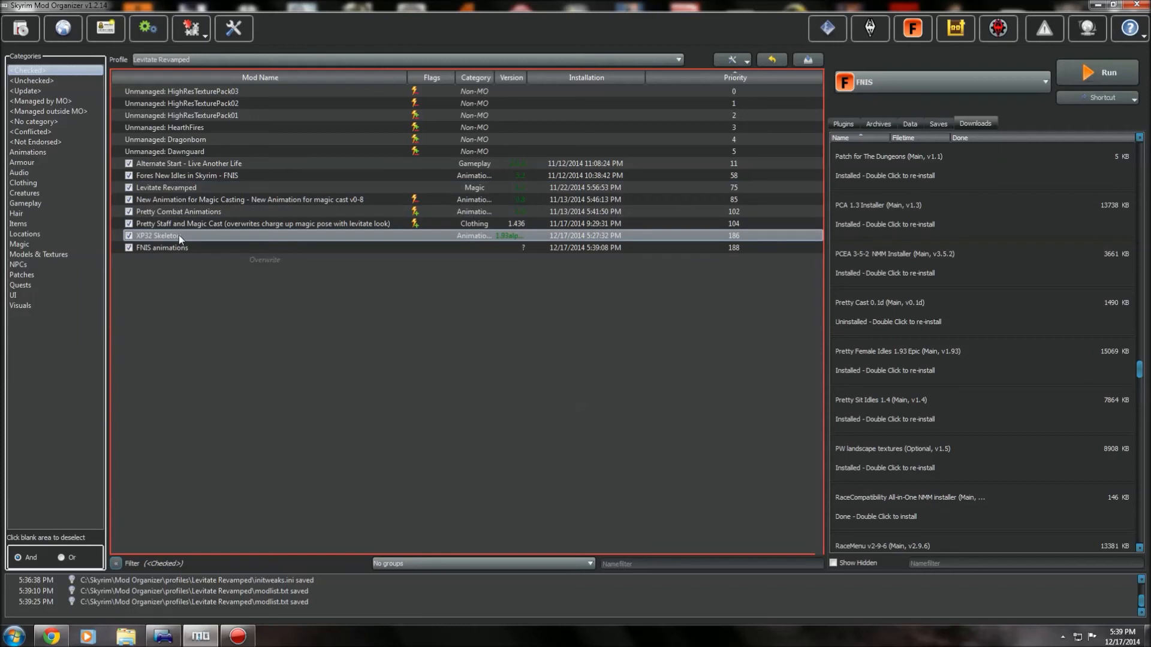
left_click(169, 185)
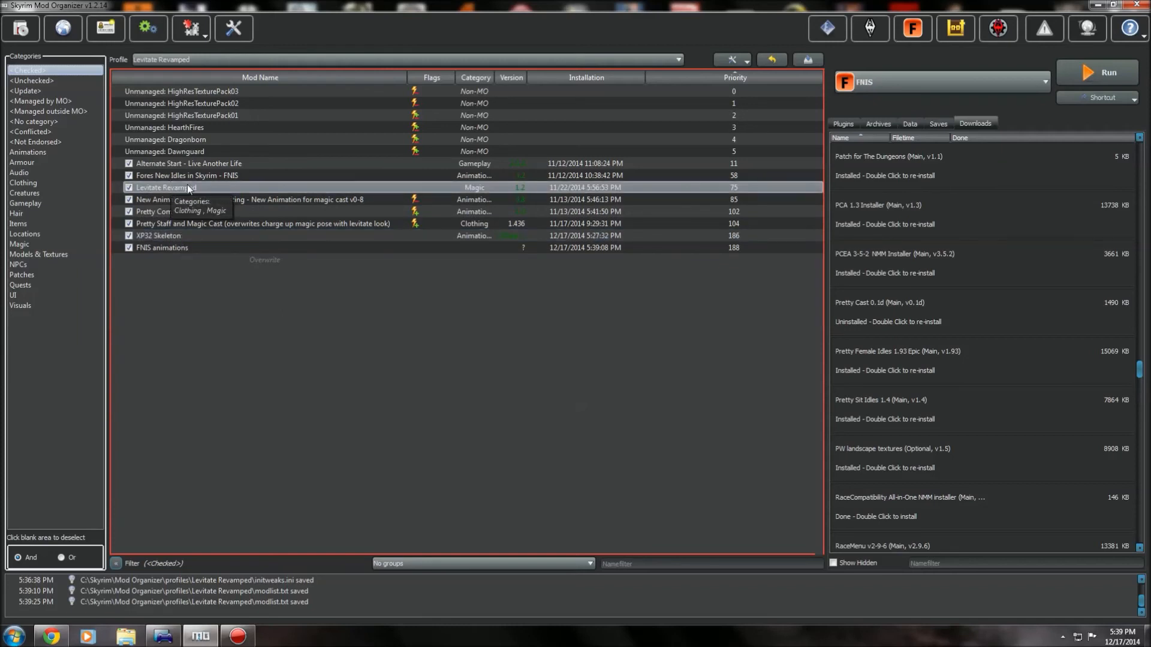
left_click(146, 199)
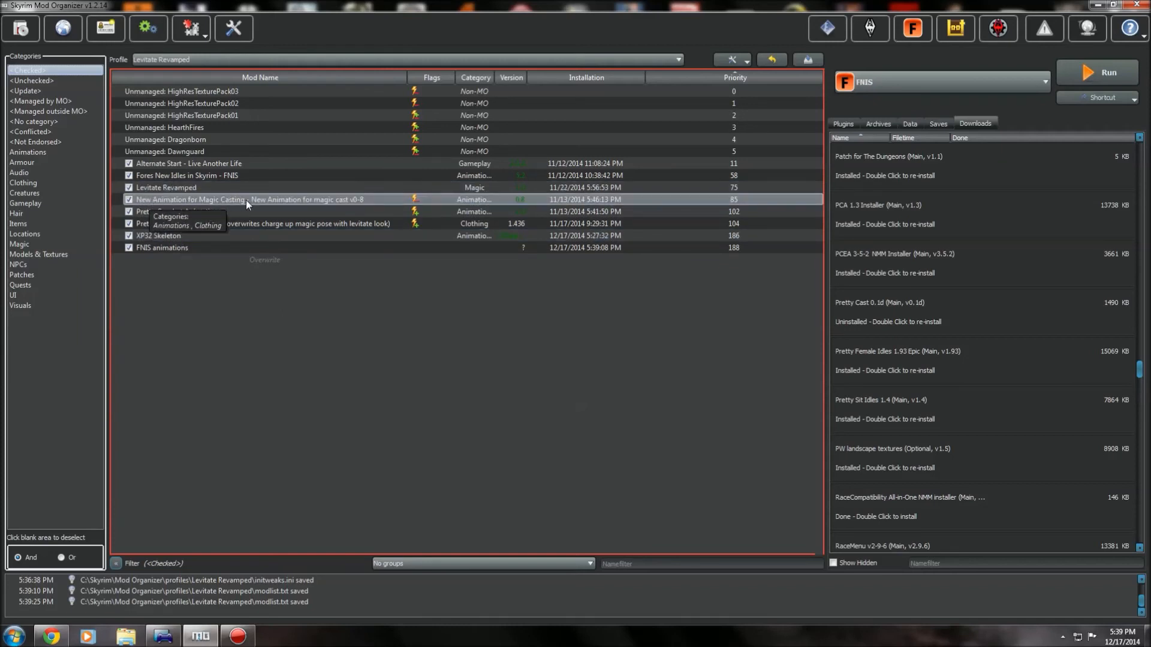
left_click(122, 226)
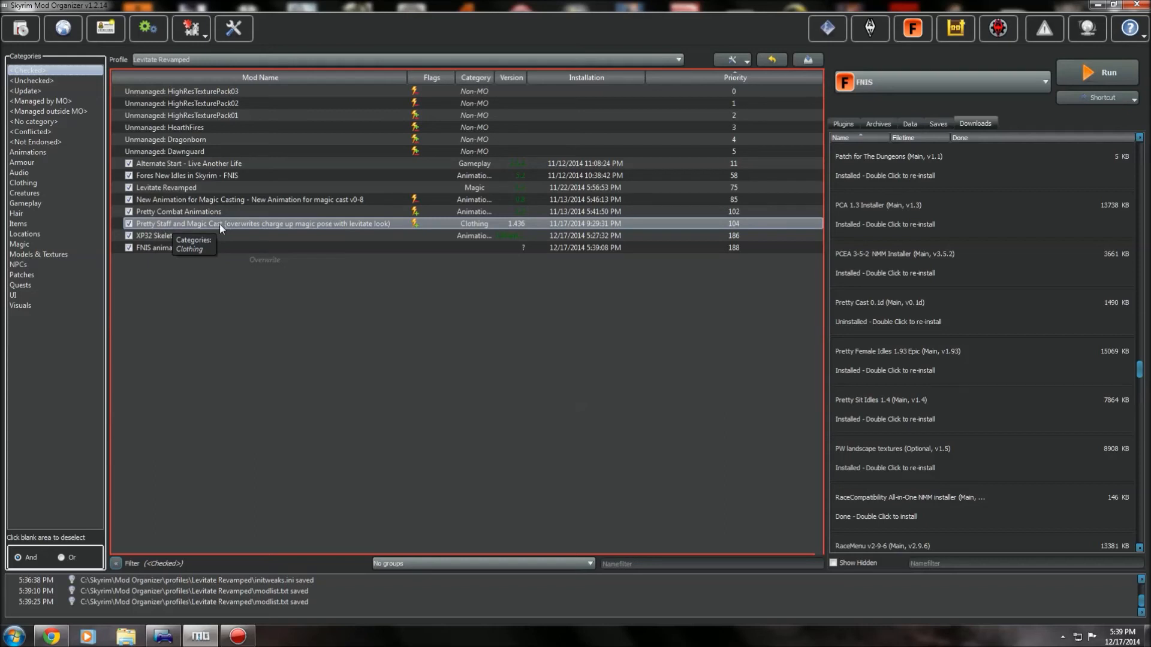
right_click(253, 224)
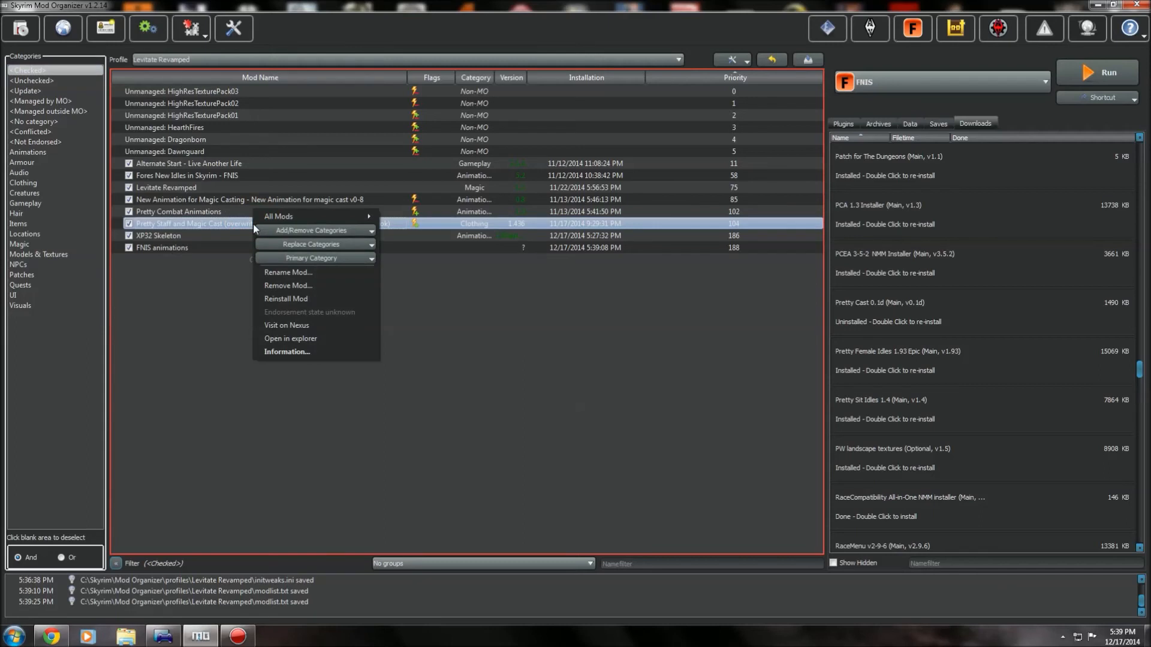
left_click(222, 223)
left_click(293, 314)
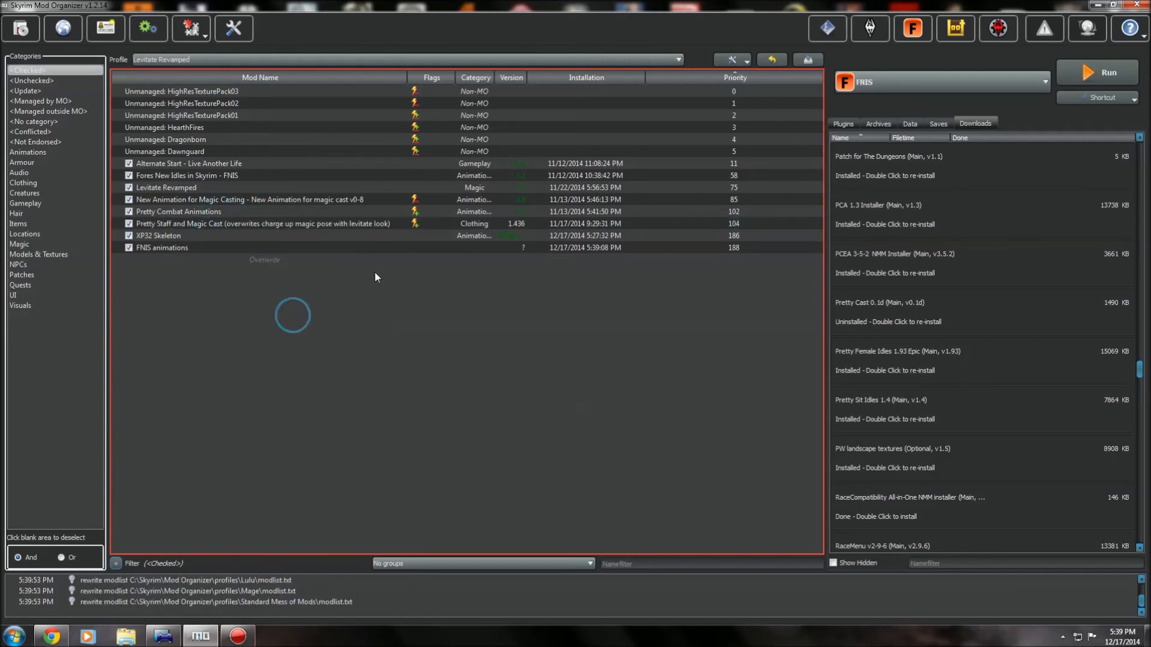
Examine the animation files in the meshes/actors/character/animations folder of the Pretty Staff and Magic Cast mod, and close its information.
double_click(391, 224)
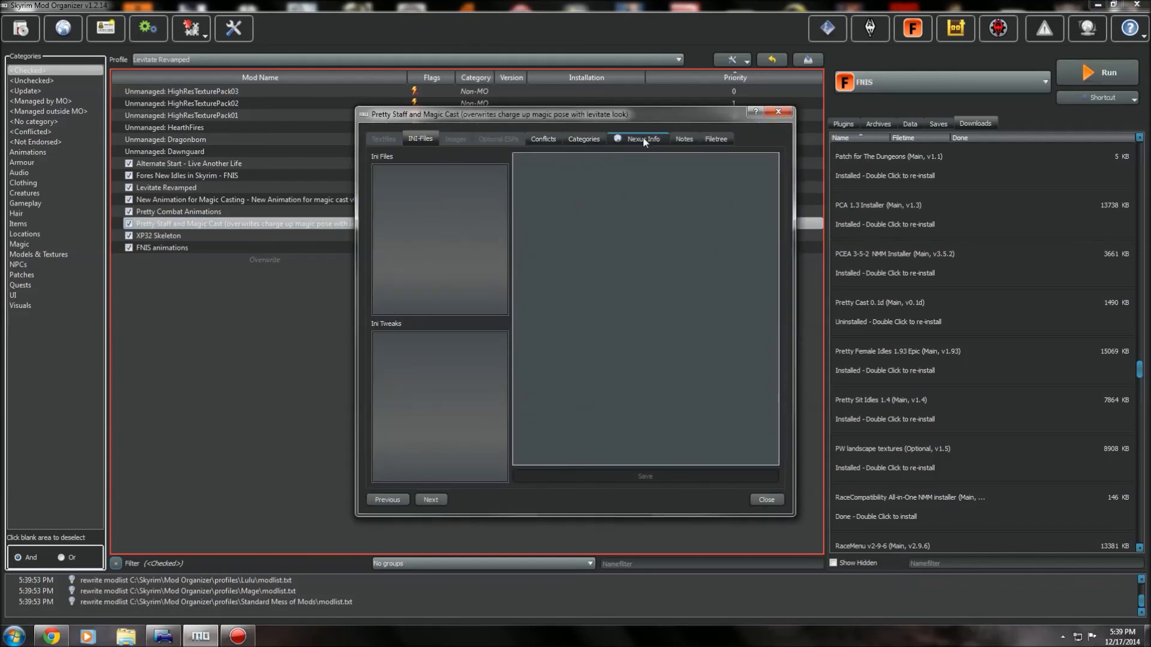
left_click(713, 141)
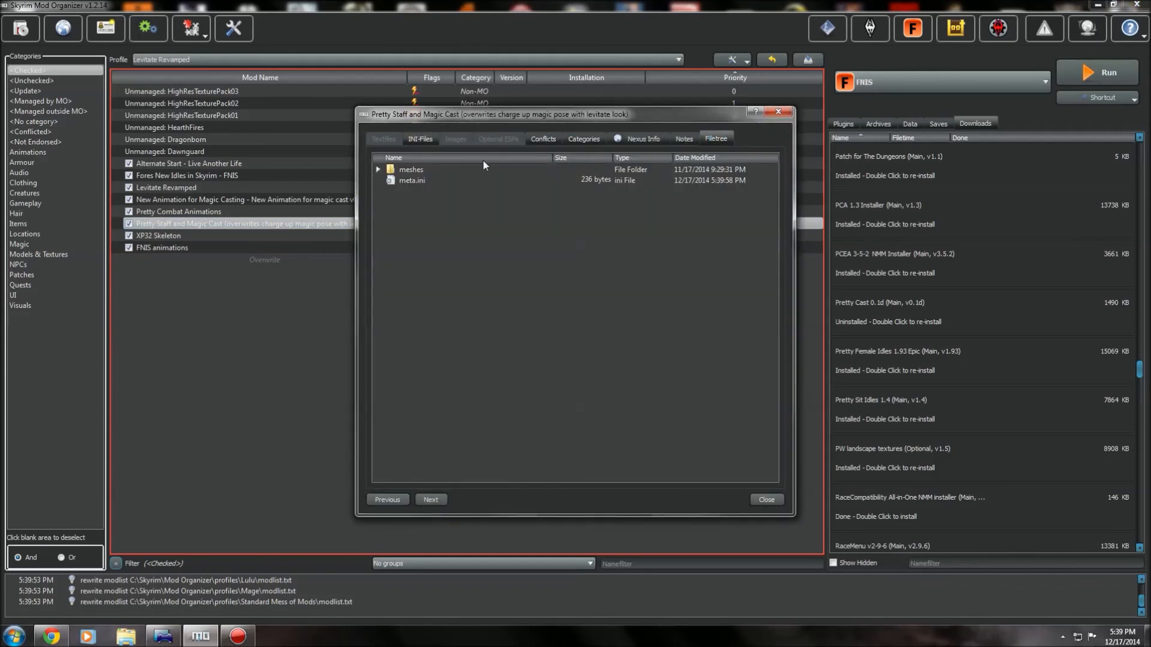
left_click(378, 170)
left_click(390, 181)
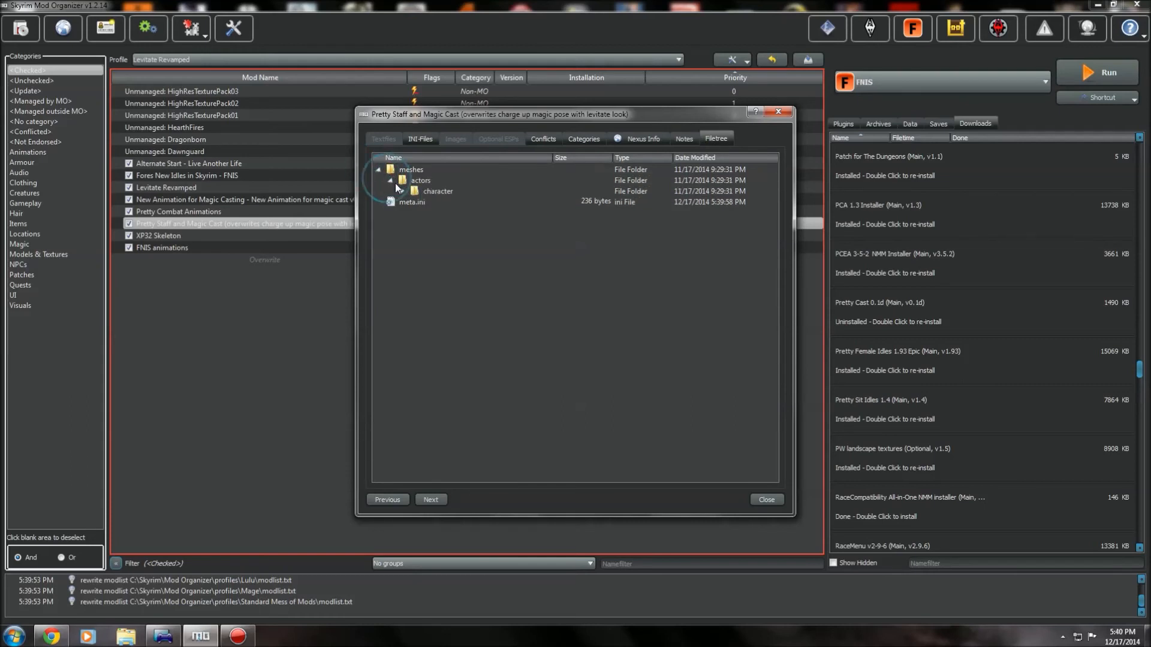
left_click(402, 191)
left_click(414, 201)
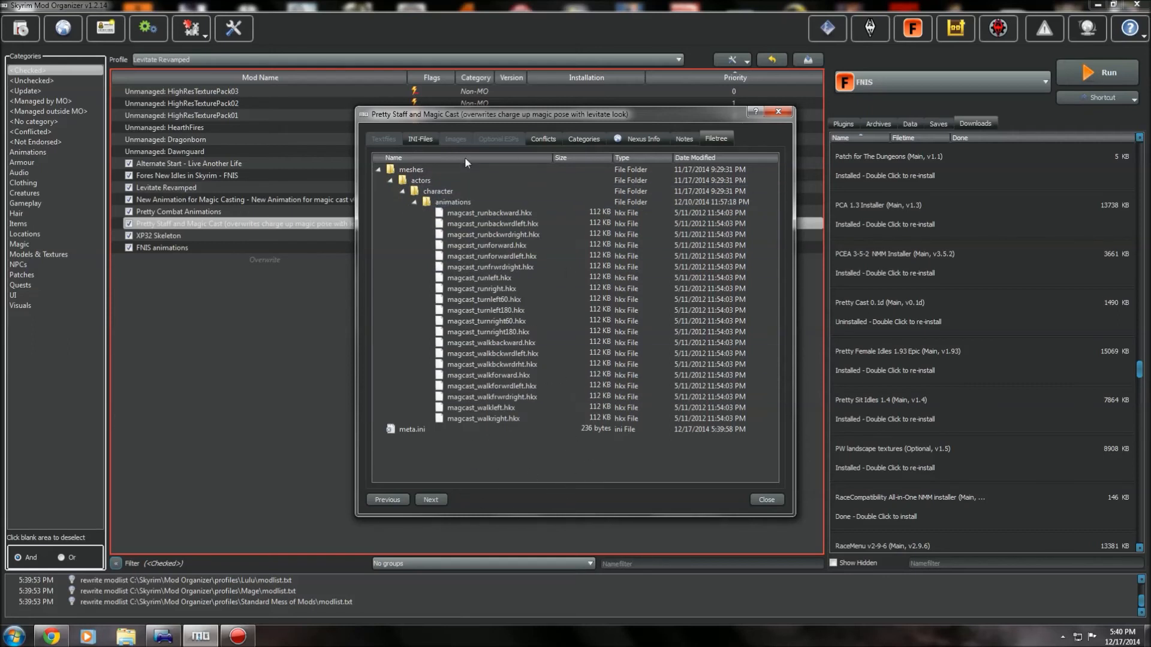
left_click(767, 499)
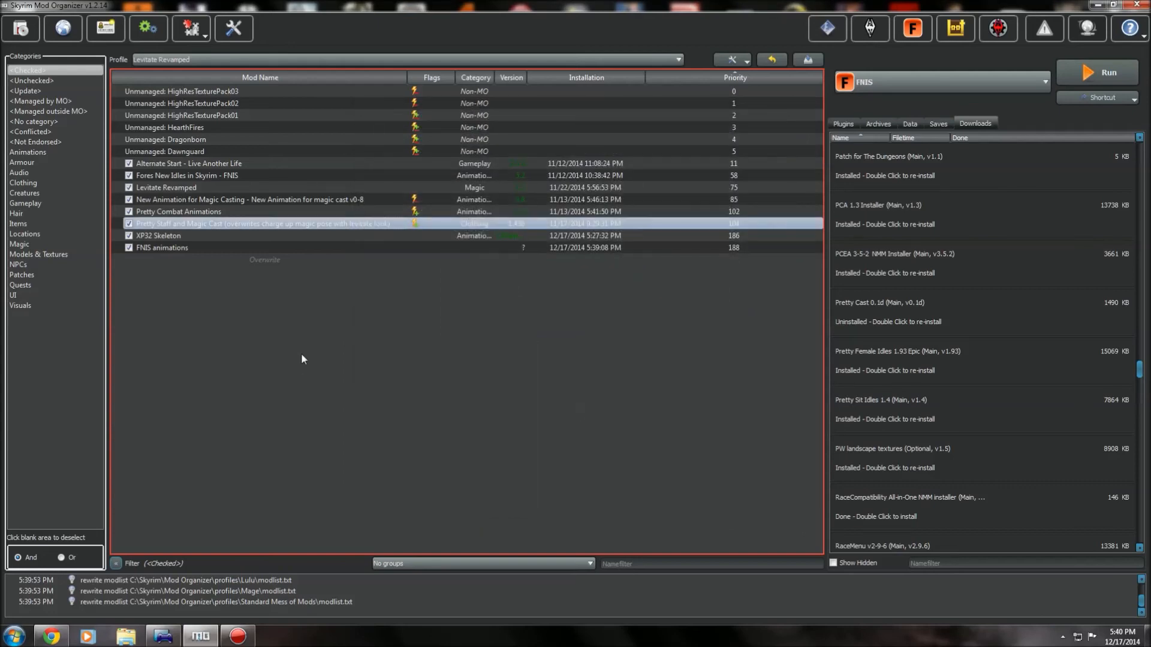
Check which files of the Pretty Staff and Magic Cast mod overwrite other mods, widening the column of overwritten mods.
left_click(398, 296)
double_click(396, 224)
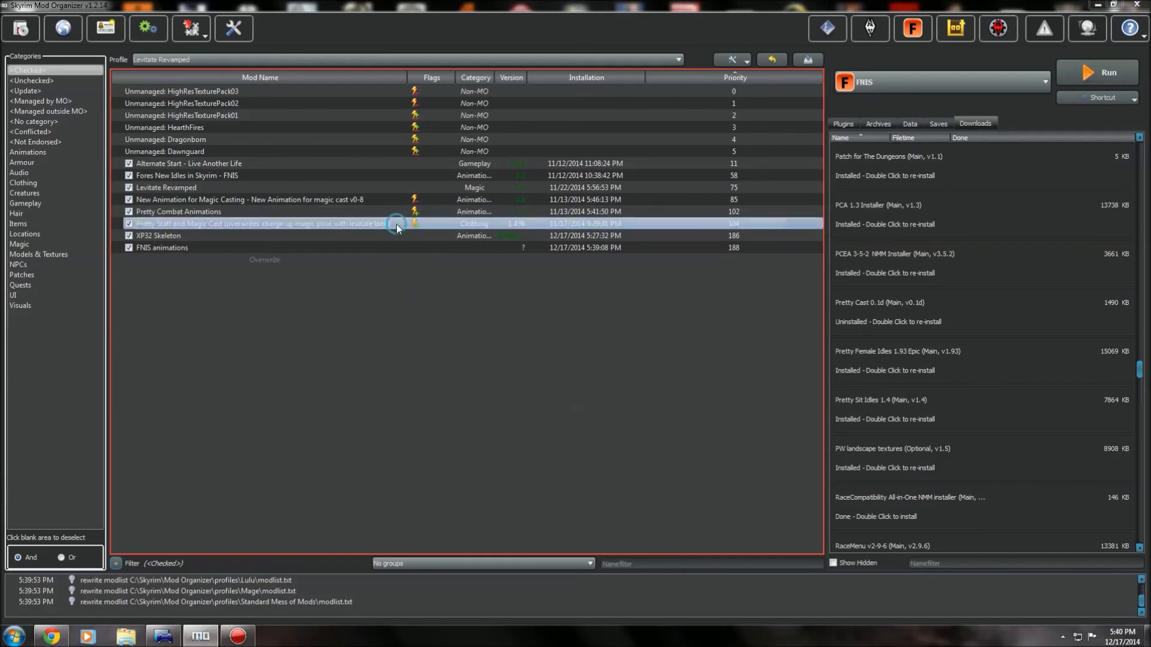
left_click(548, 139)
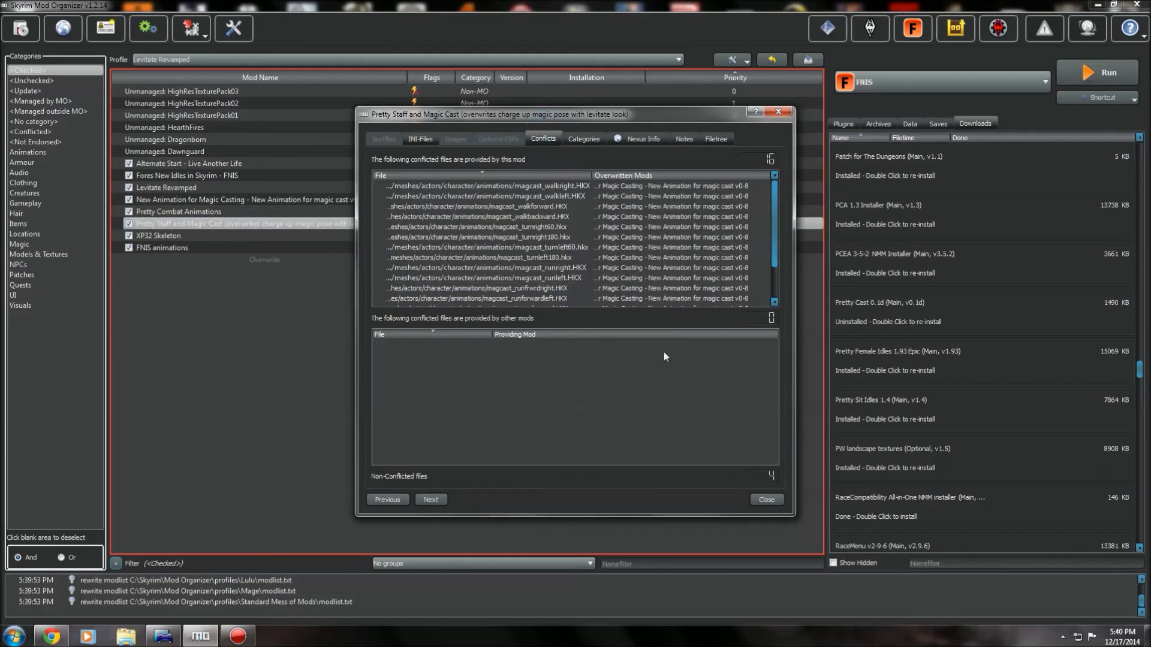
left_click_drag(591, 175, 486, 173)
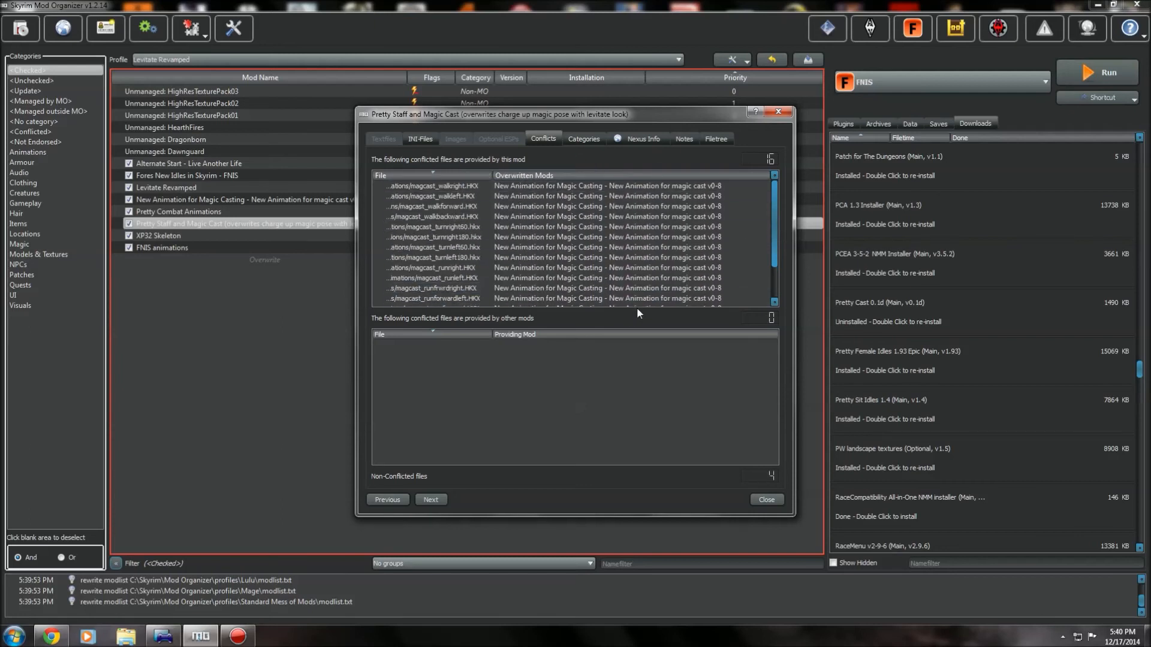
left_click_drag(775, 250, 779, 286)
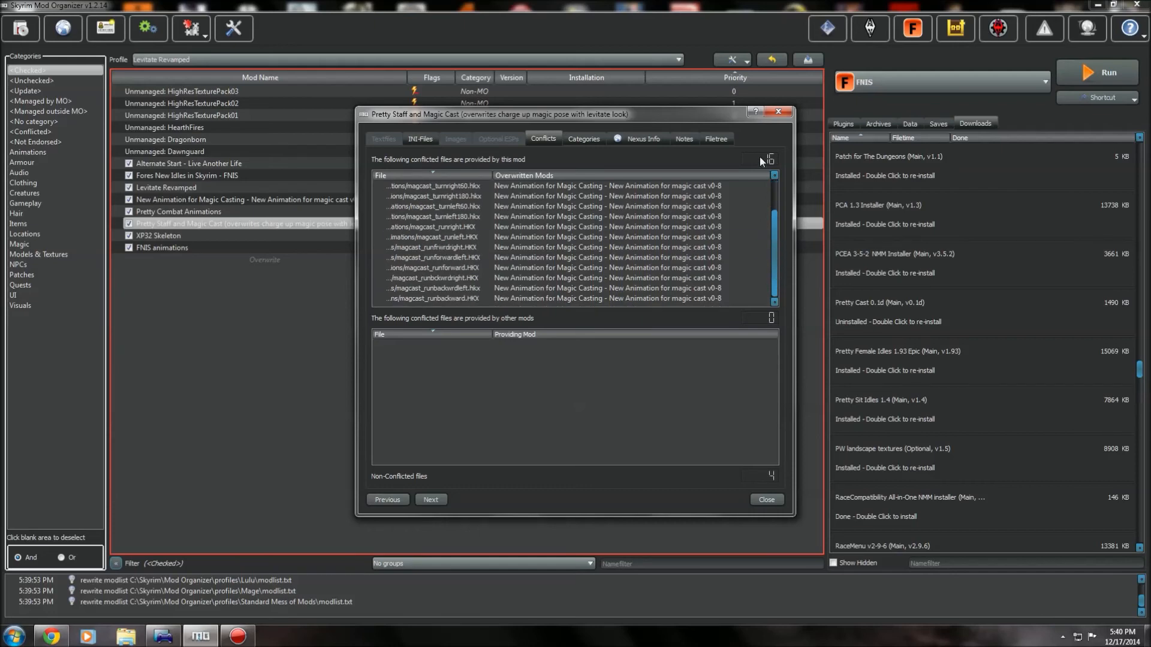
left_click(778, 113)
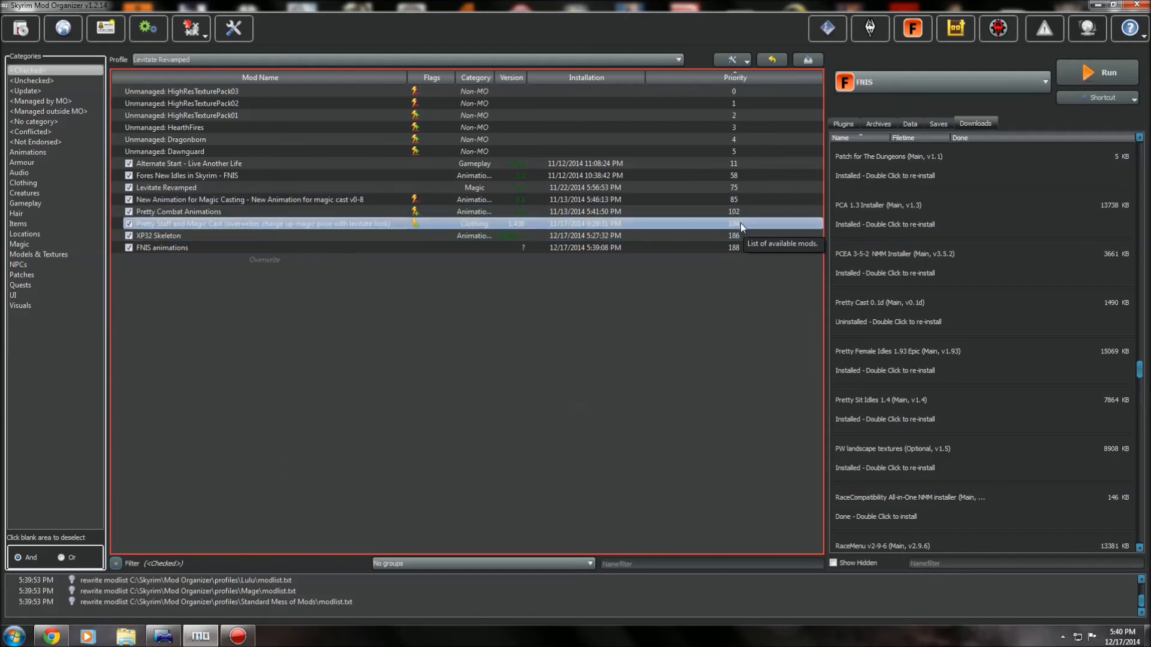
left_click(617, 379)
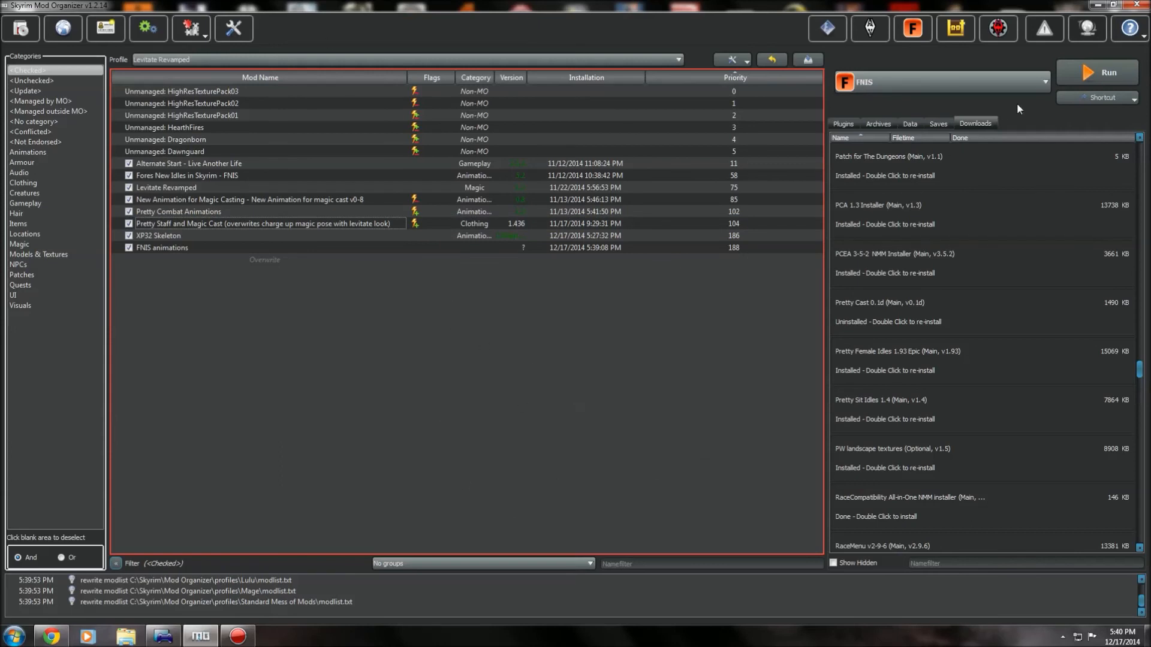
Run the game with the Skyrim executable and start a new game.
left_click(1044, 82)
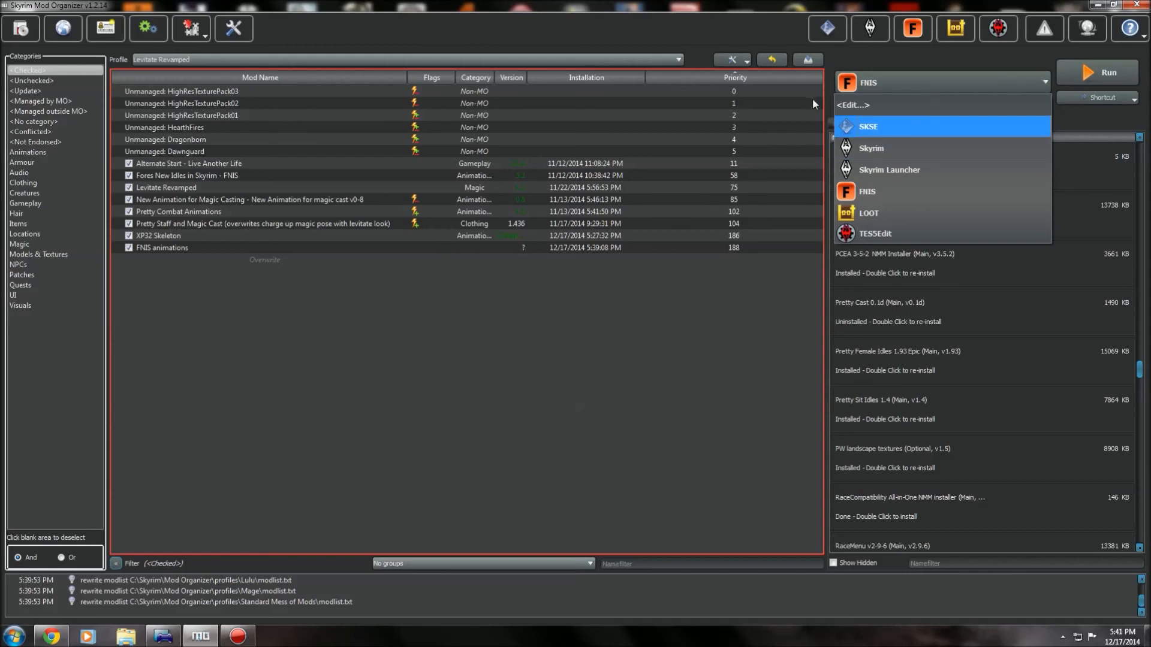
left_click(890, 153)
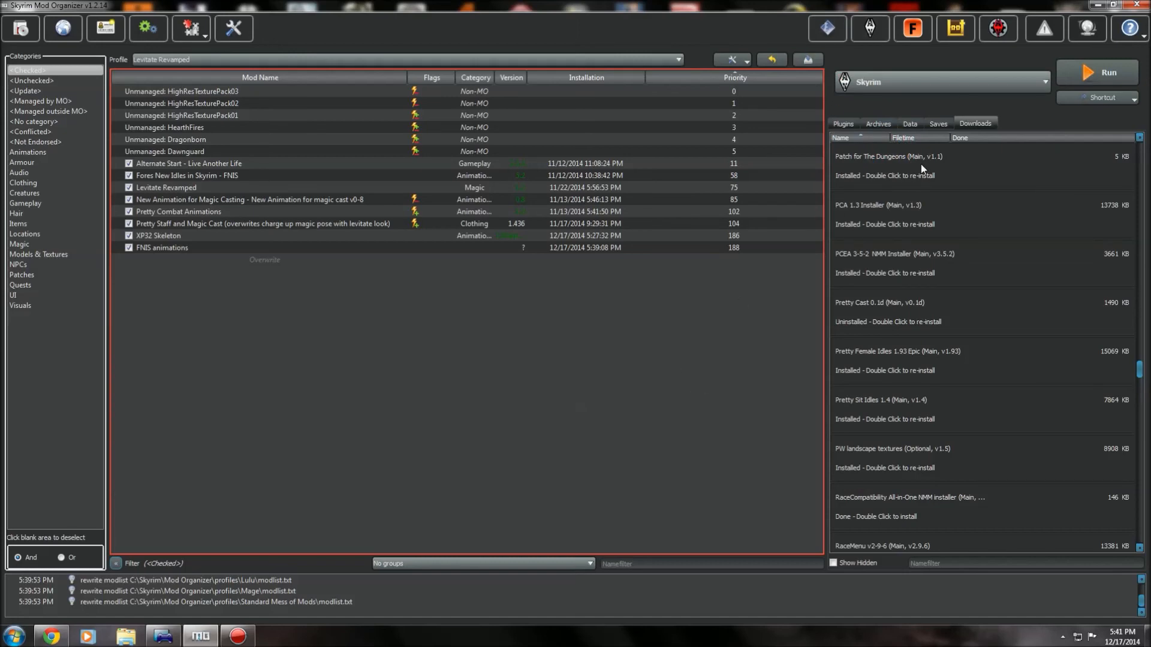
left_click(1096, 71)
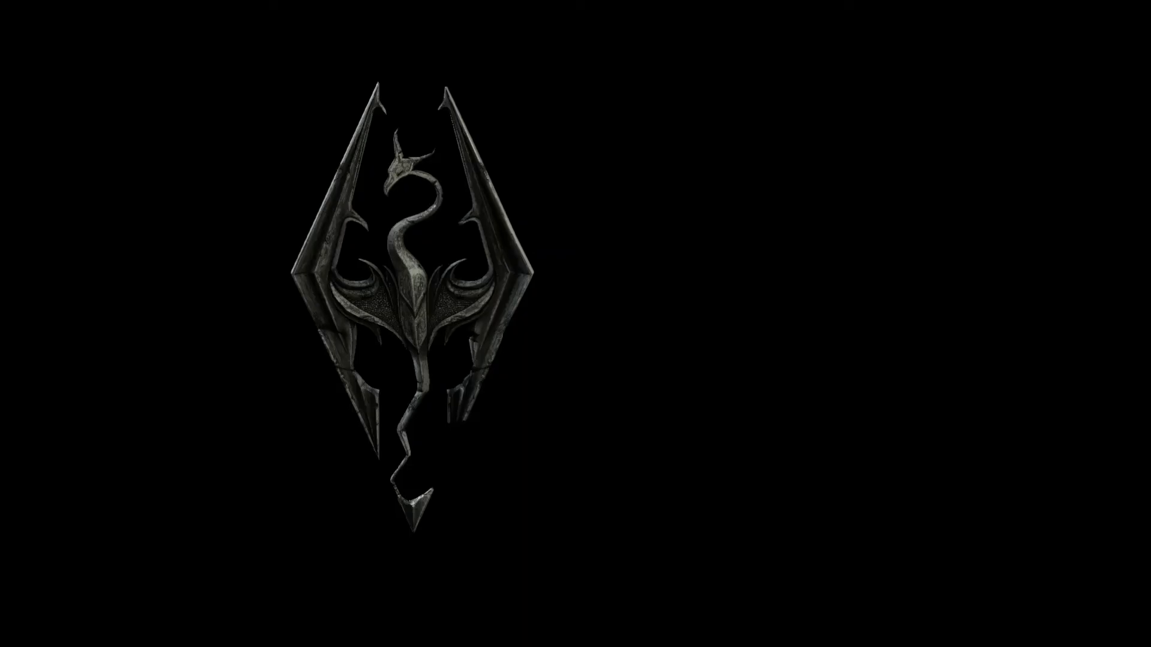
key("Down")
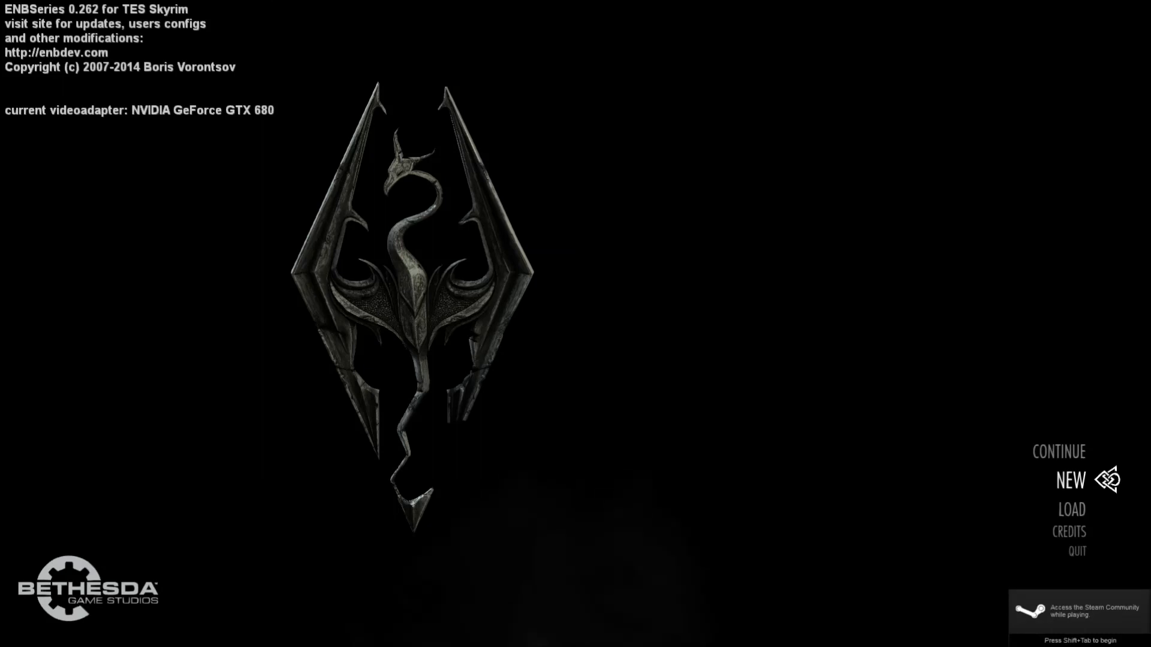
key("Return")
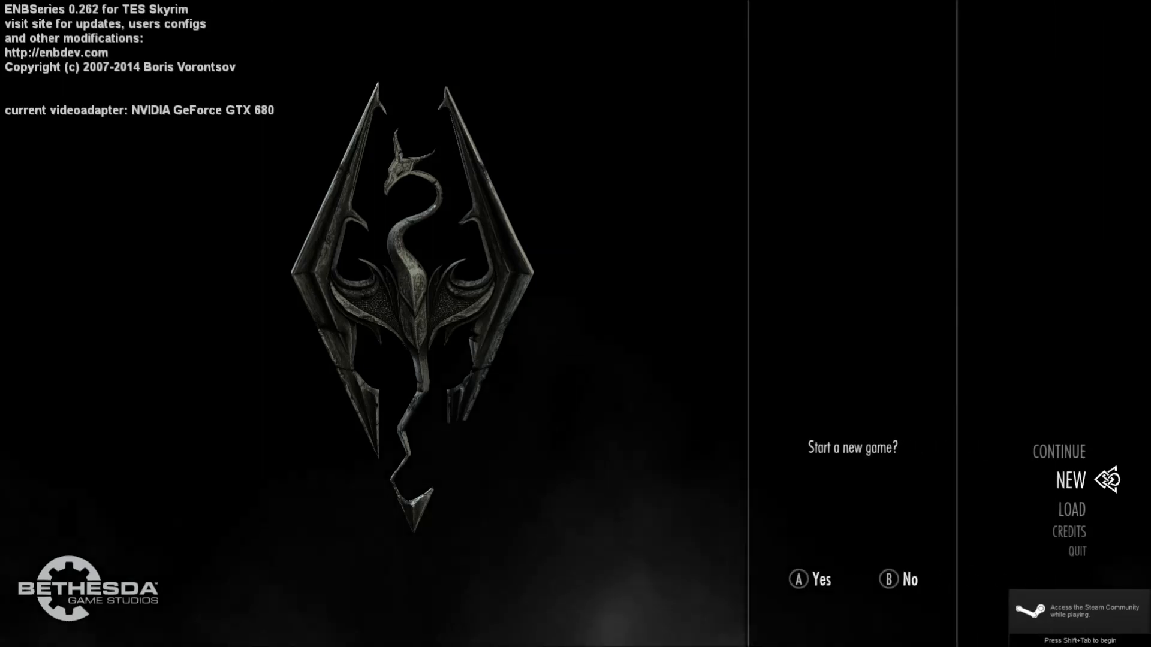
key("Return")
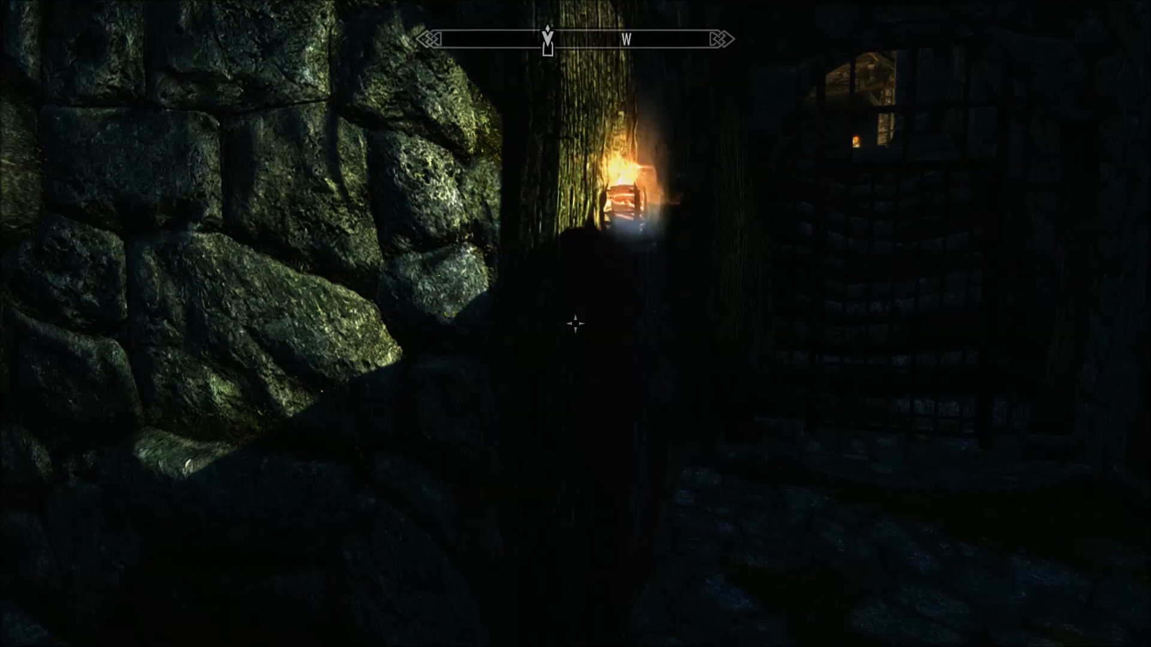
Teleport the character to Riverwood with the console command "coc Riverwood".
key("Tab")
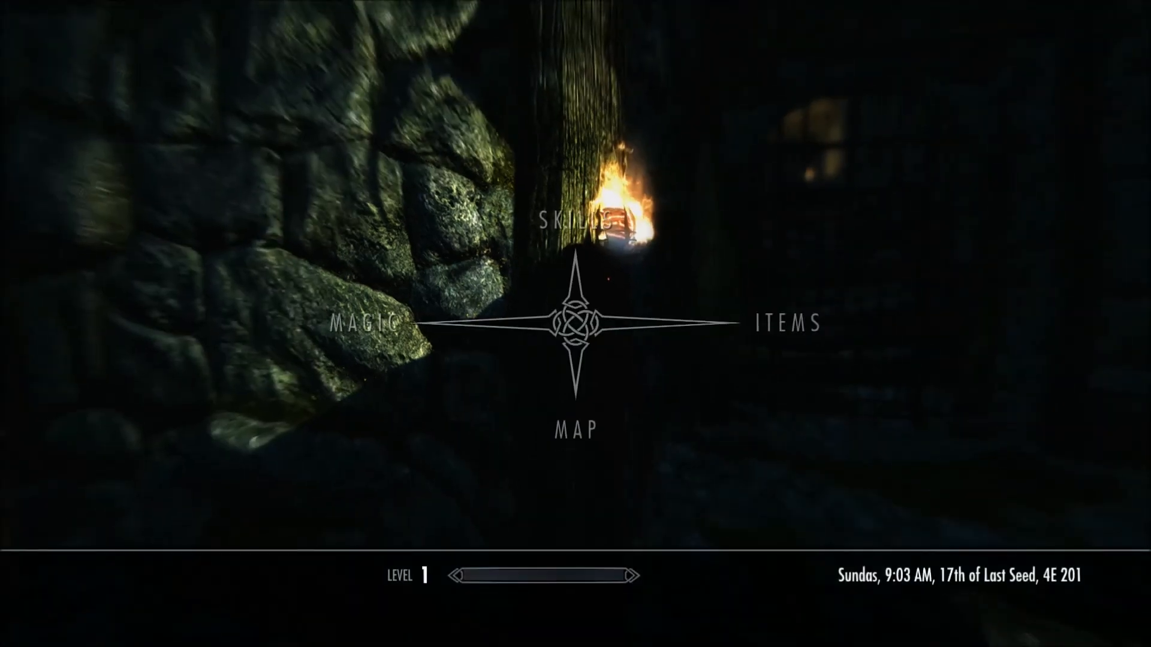
key("Tab")
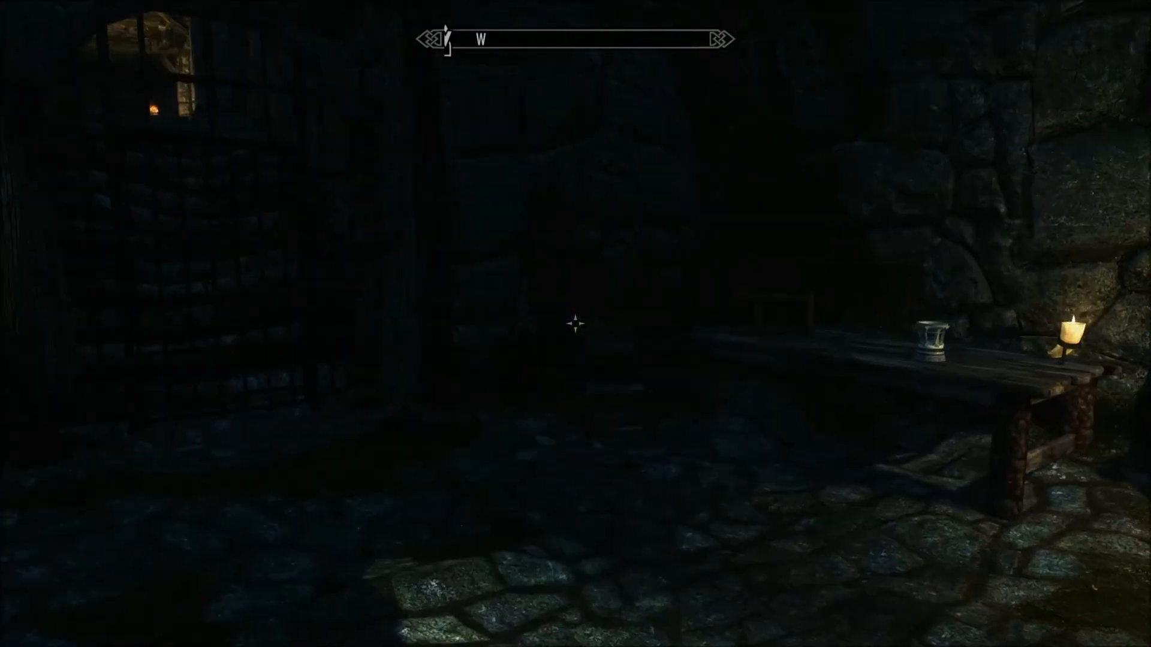
key("grave")
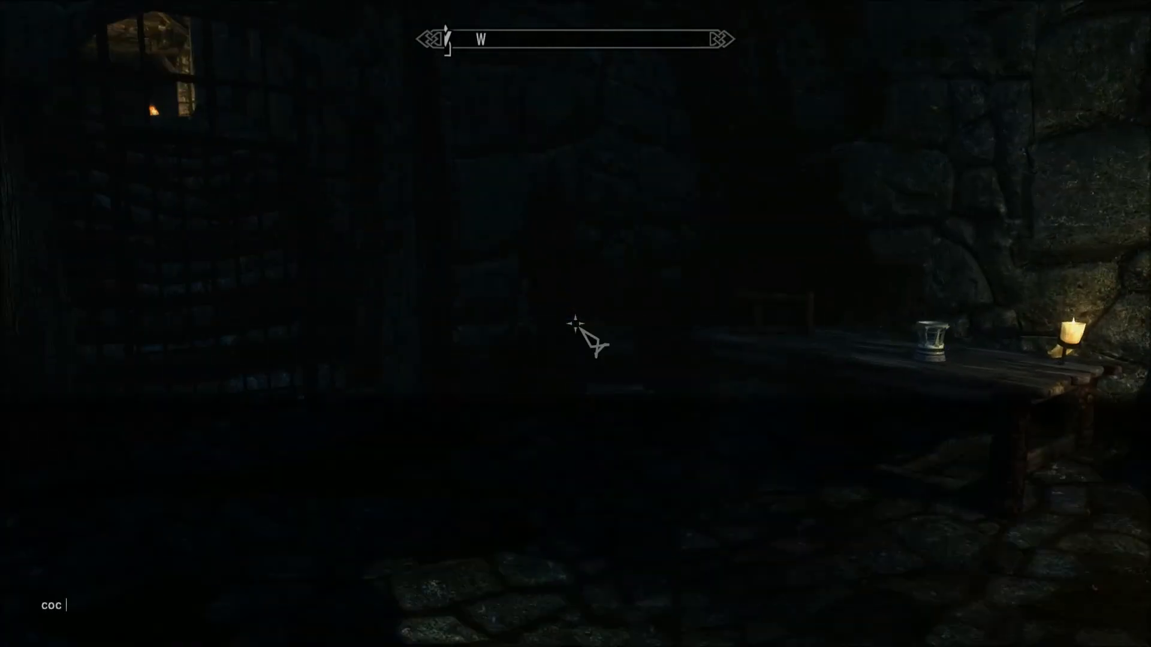
type("coc Riverwood")
key("Return")
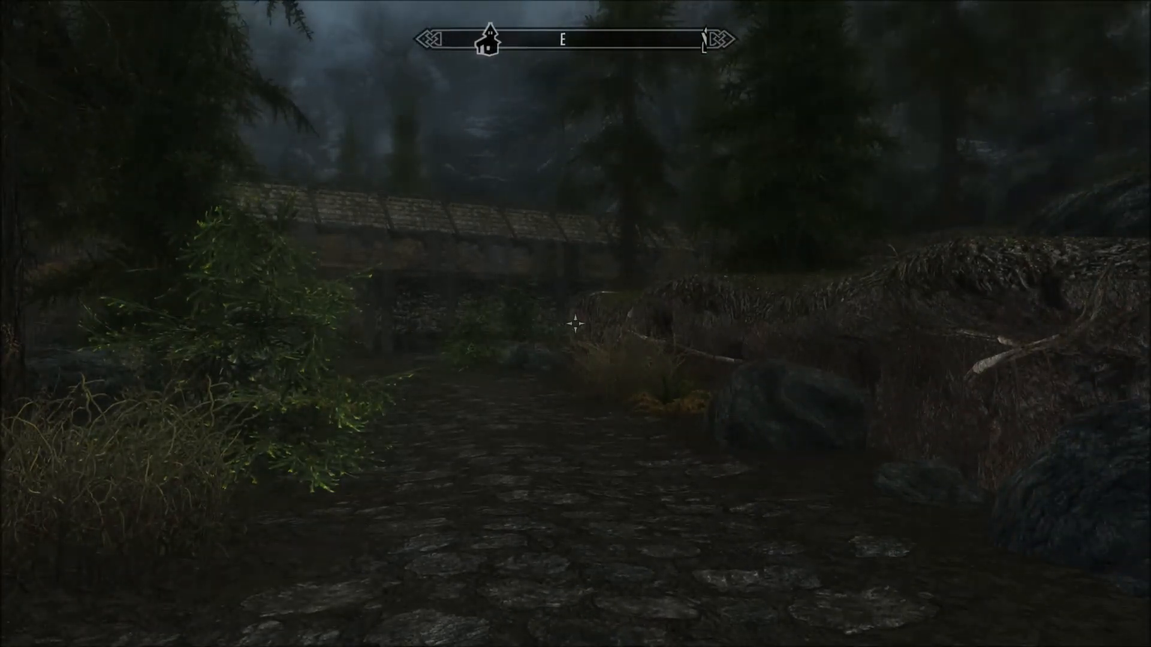
Look up the Levitate spell tome with the console command "help lev" and add it with "player.additem 110083ec 1".
key("grave")
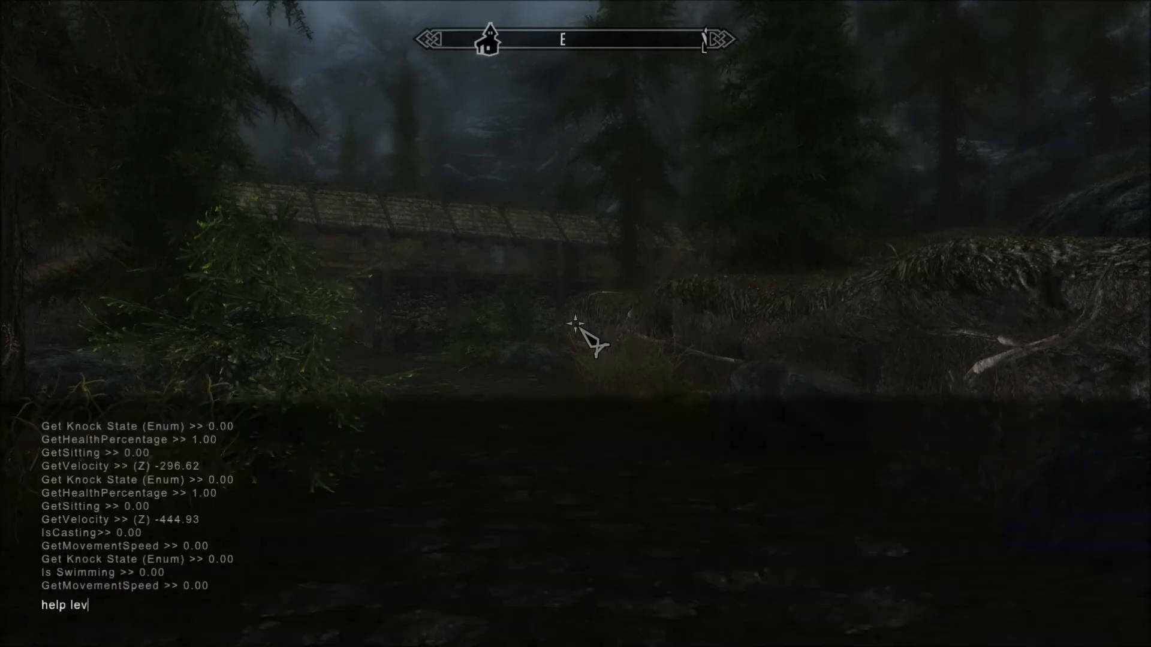
key("Return")
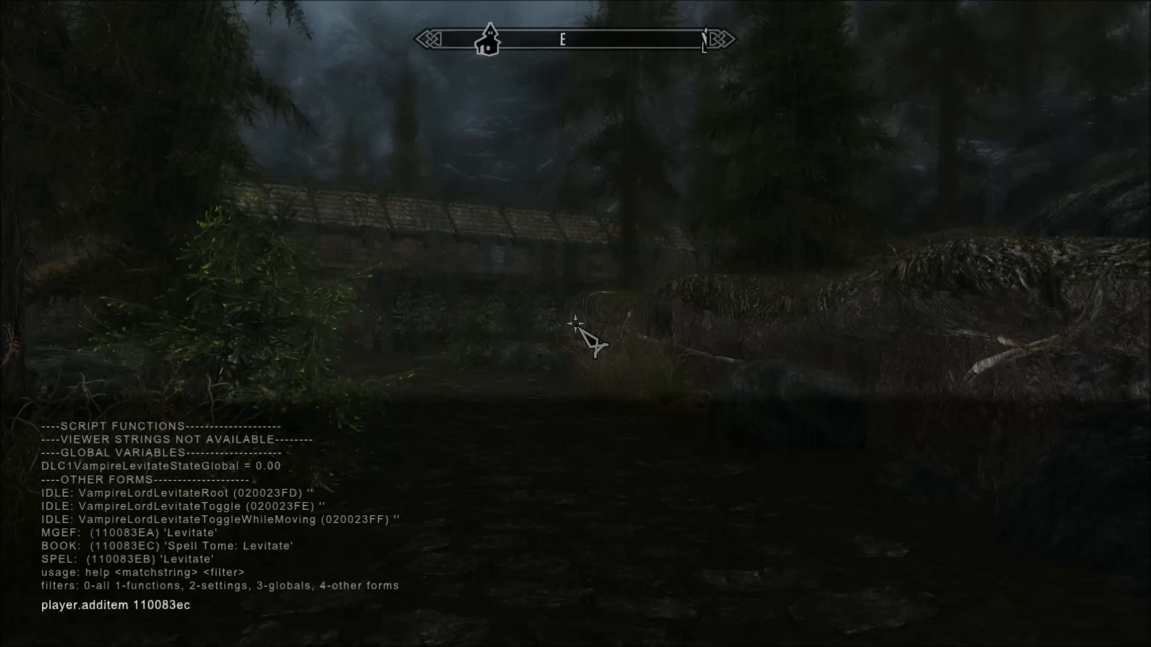
key("Return")
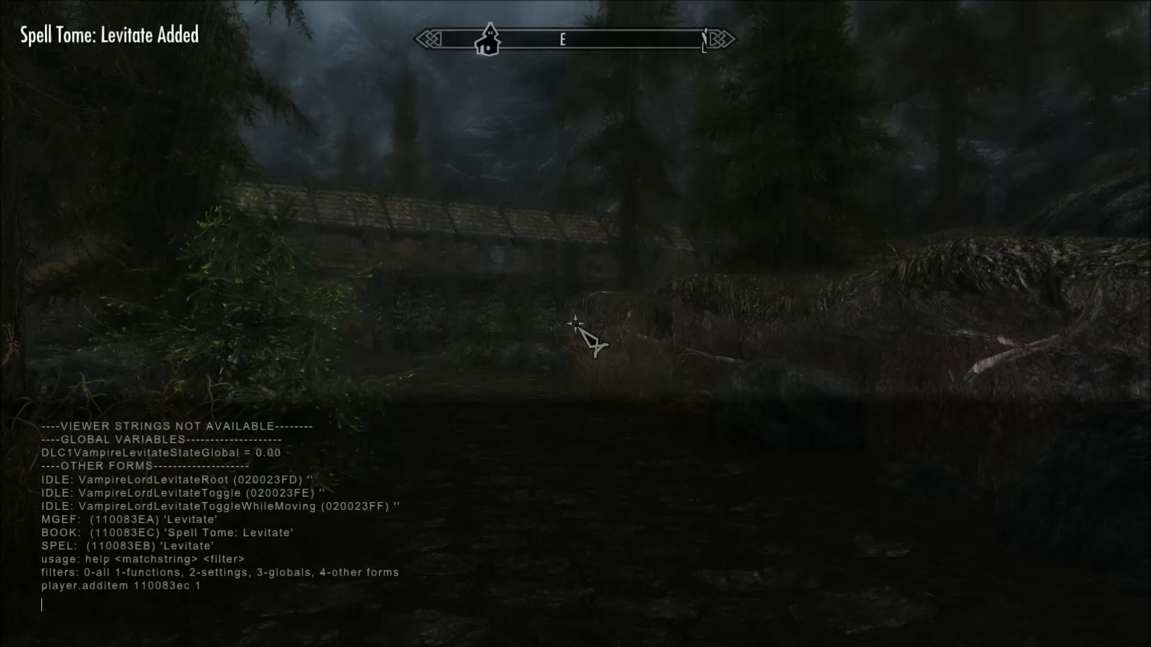
key("grave")
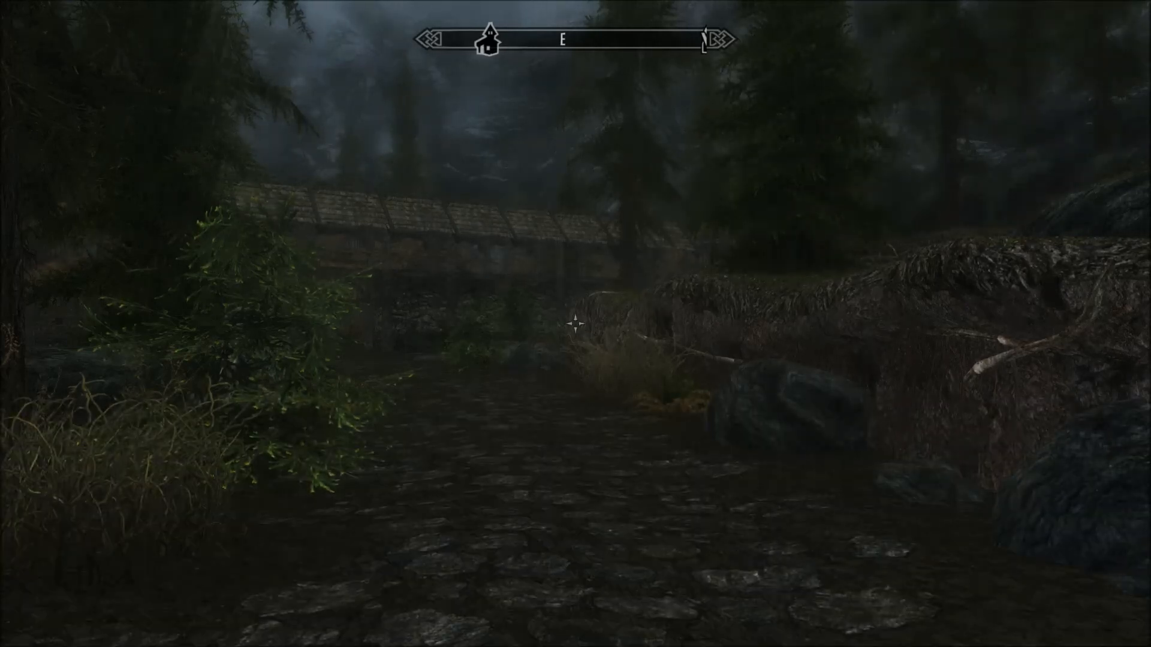
Learn the Levitate spell by using Spell Tome: Levitate from the inventory.
key("Tab")
key("d")
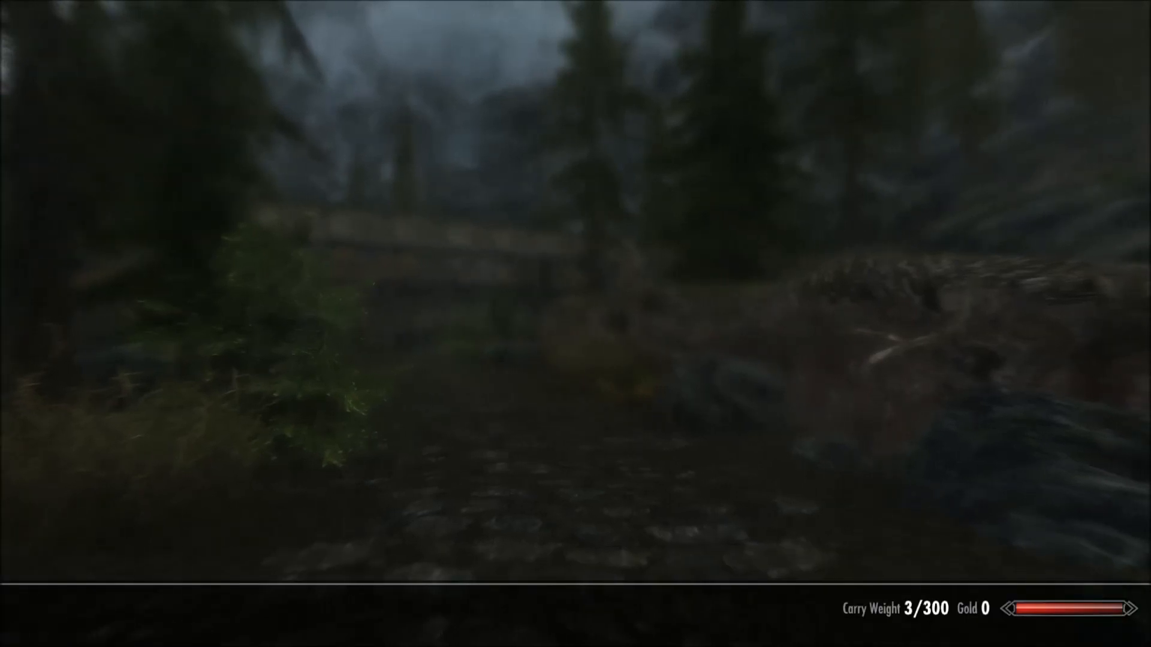
key("s")
key("s")
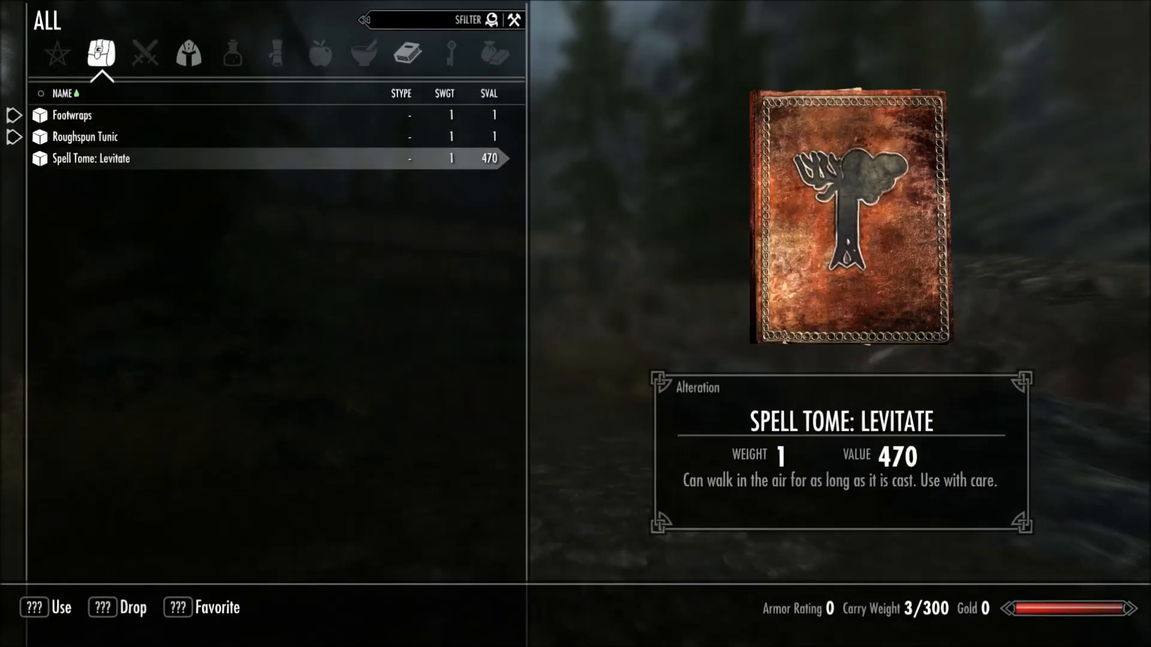
key("e")
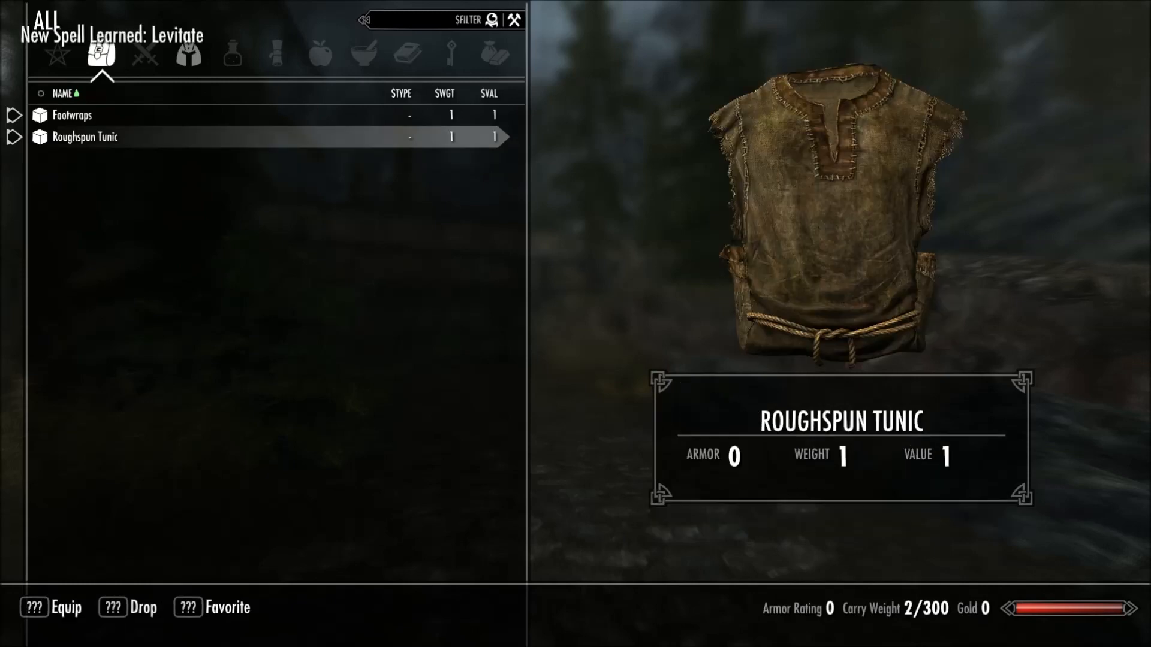
key("Tab")
Equip the Levitate spell in the left hand and the Flames spell in the other hand.
key("Tab")
key("a")
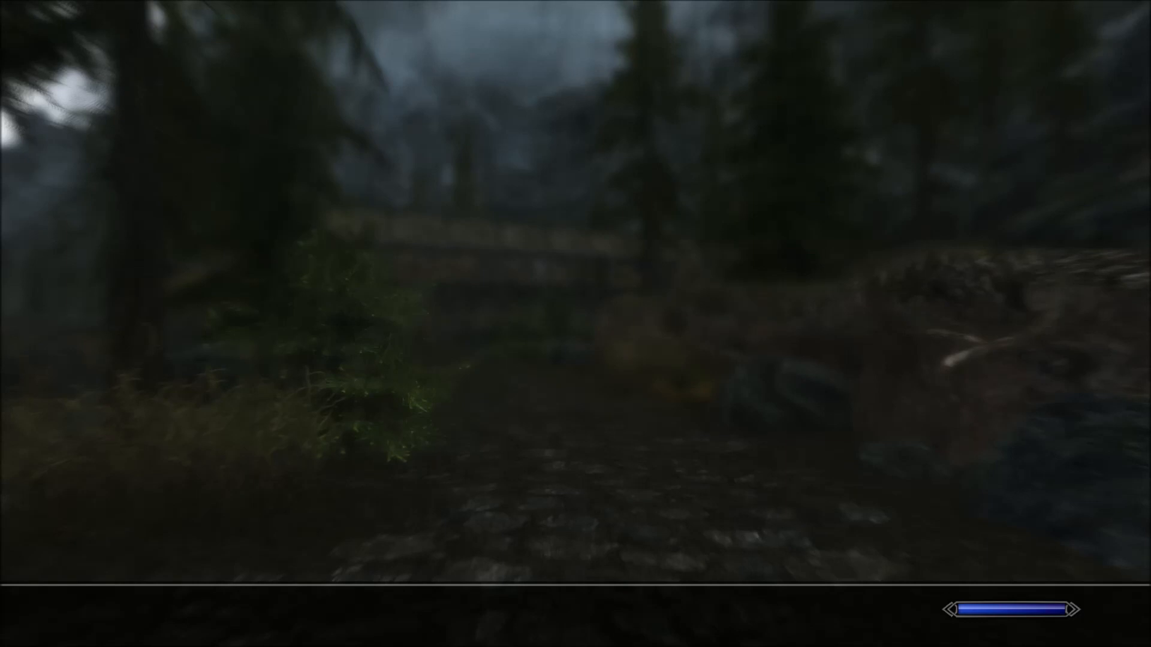
key("p")
key("Down")
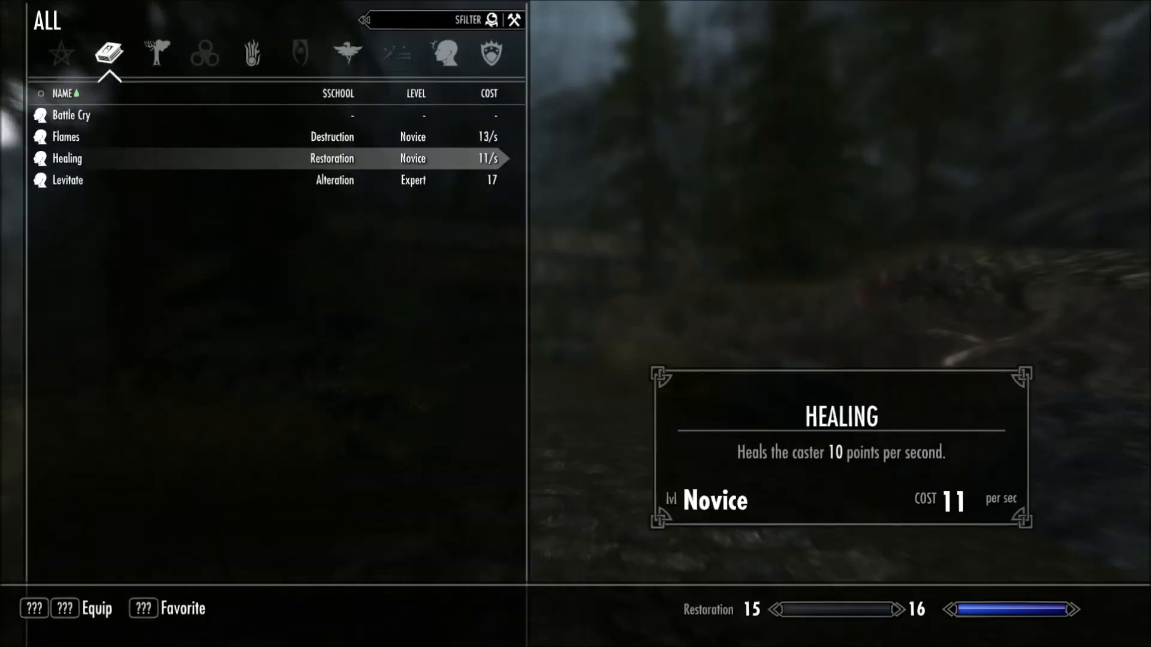
key("Down")
key("Up")
key("Up")
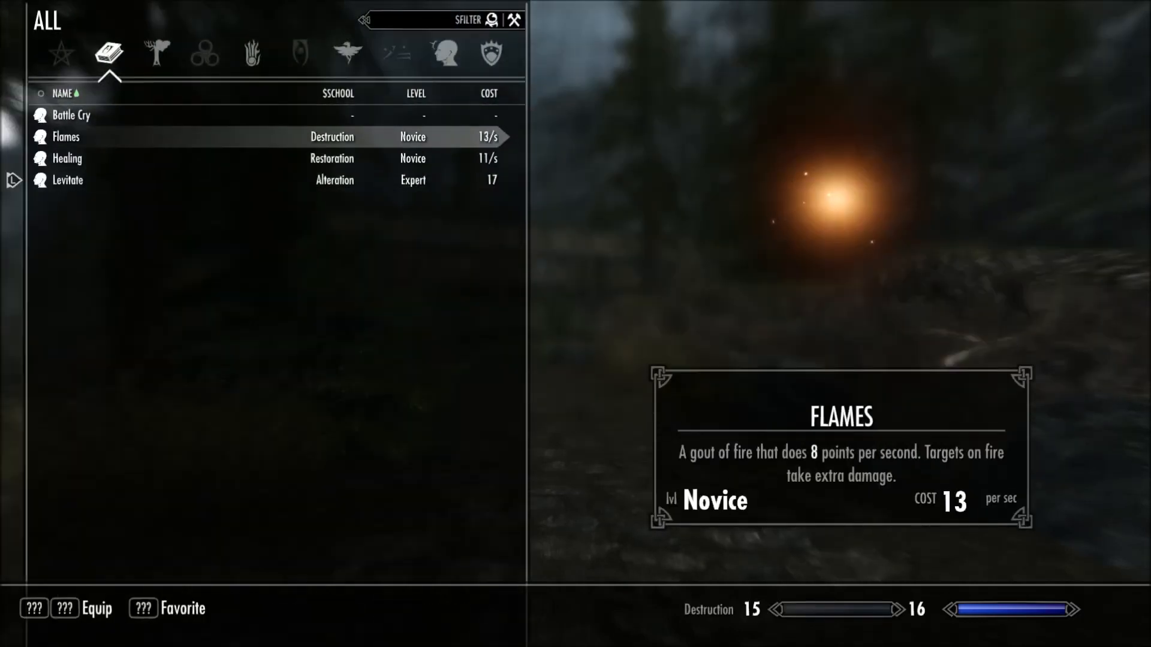
key("Tab")
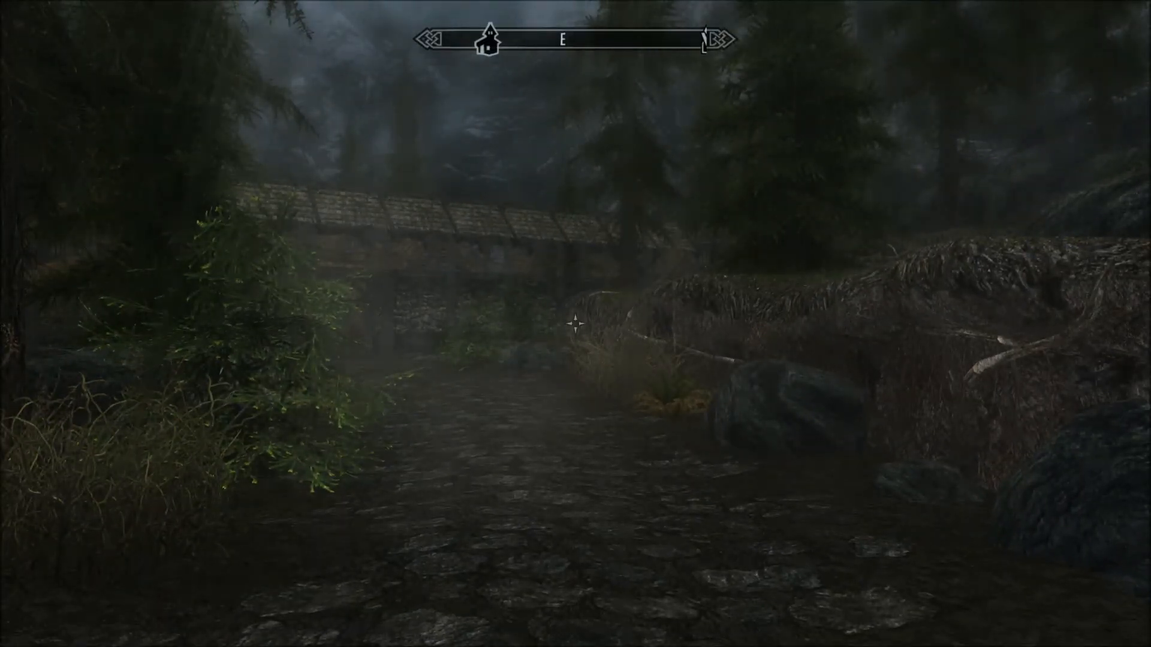
Switch to third-person view, ready the spells, levitate the character forward and dismiss the Magicka Low message.
key("f")
key("r")
left_click(576, 324)
key("w")
key("w")
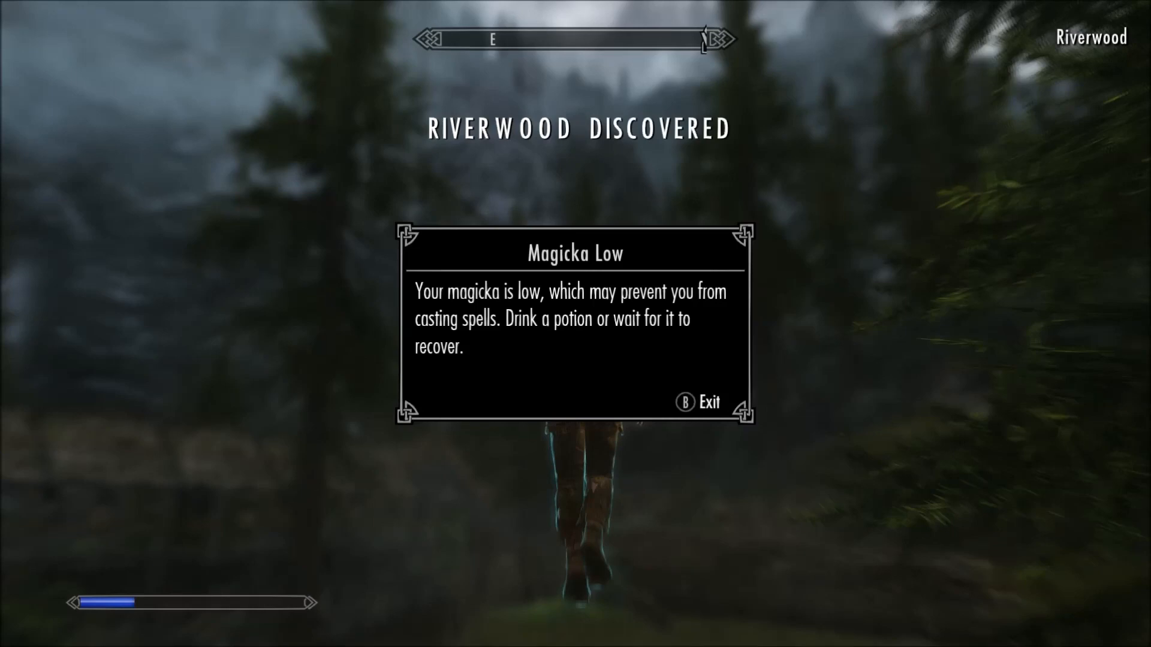
key("b")
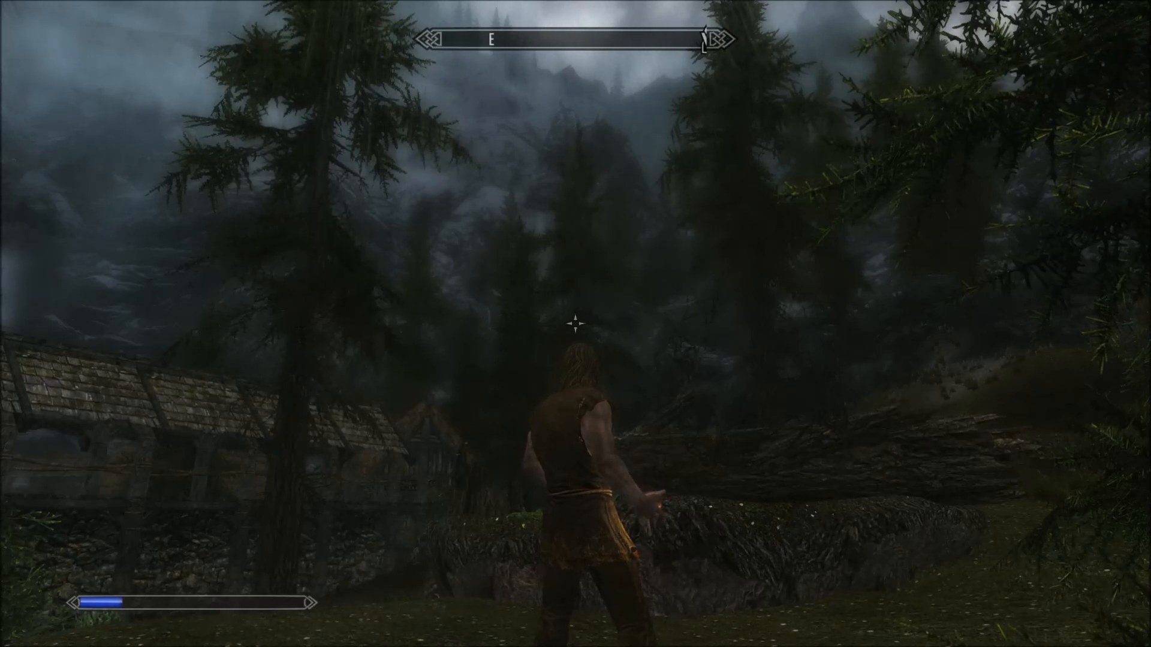
Raise the character's magicka with the console command "player.modav magicka 99999".
key("grave")
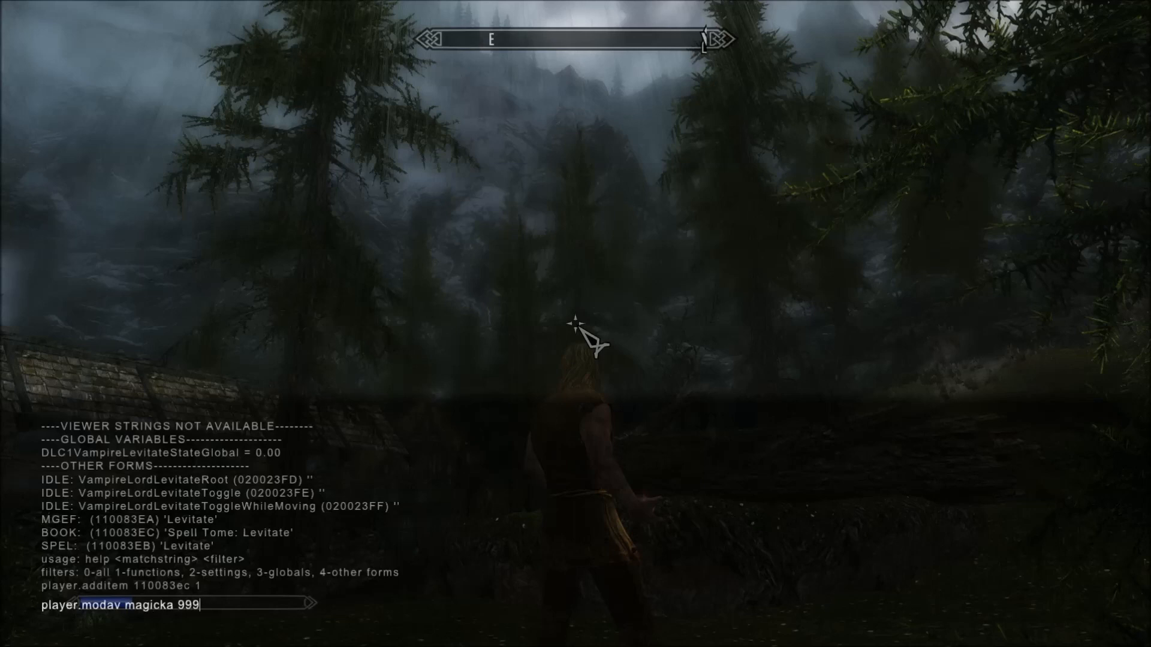
type("9")
key("Return")
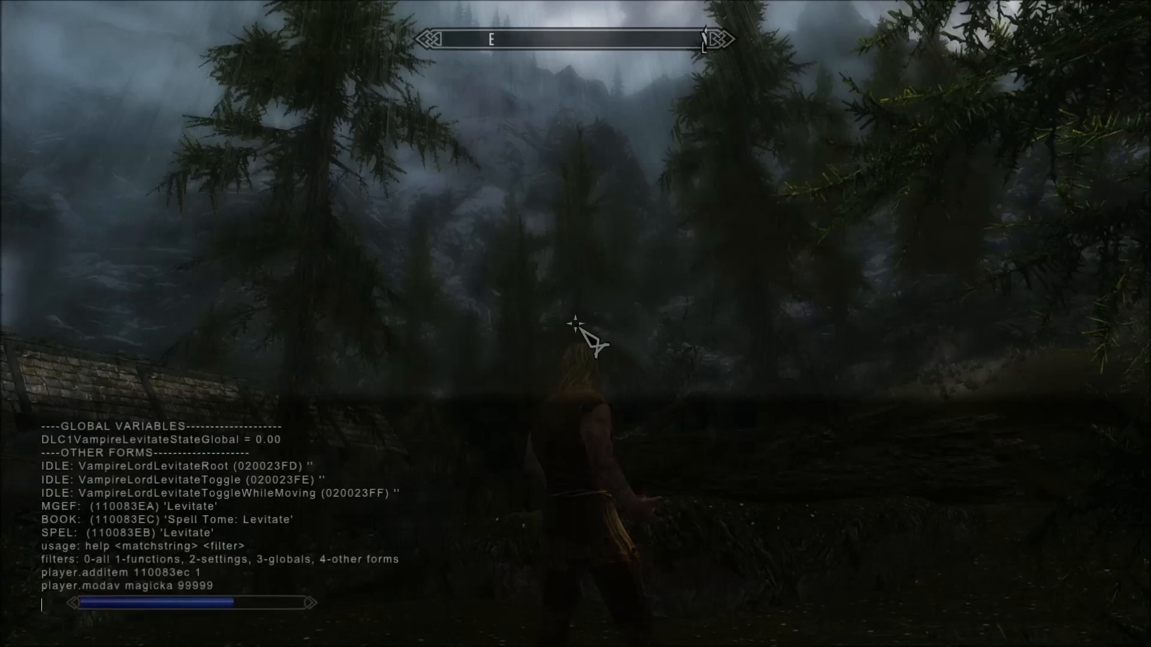
key("grave")
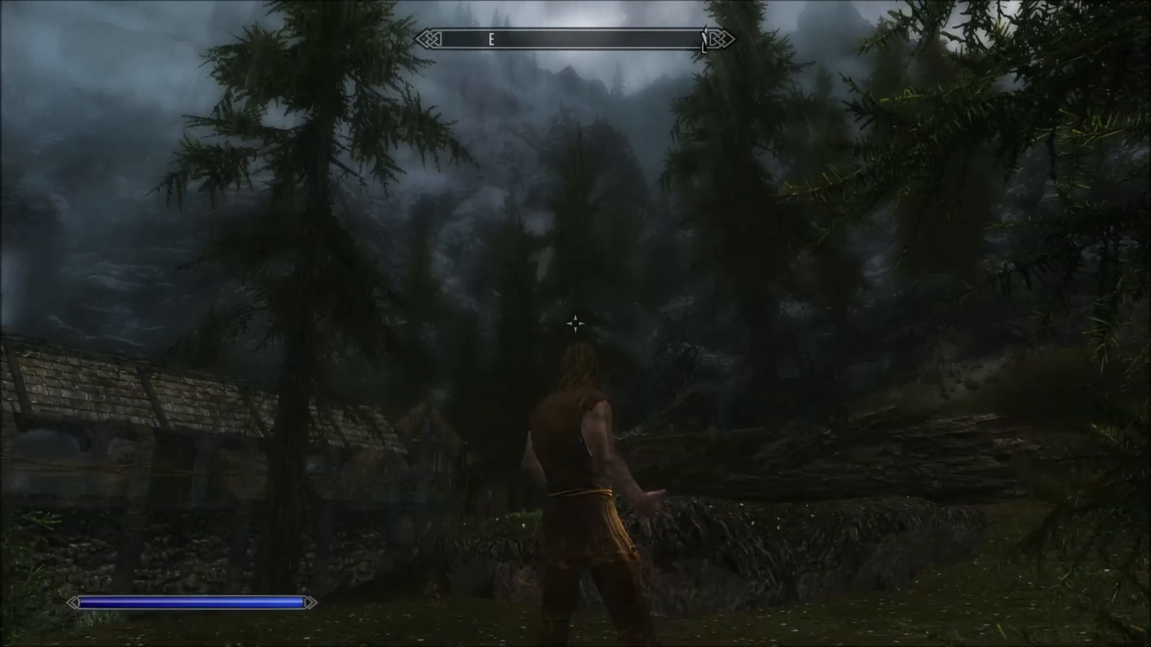
Cast Levitate again, fly the character forward above the trees and cast Flames in mid-air.
left_click(575, 323)
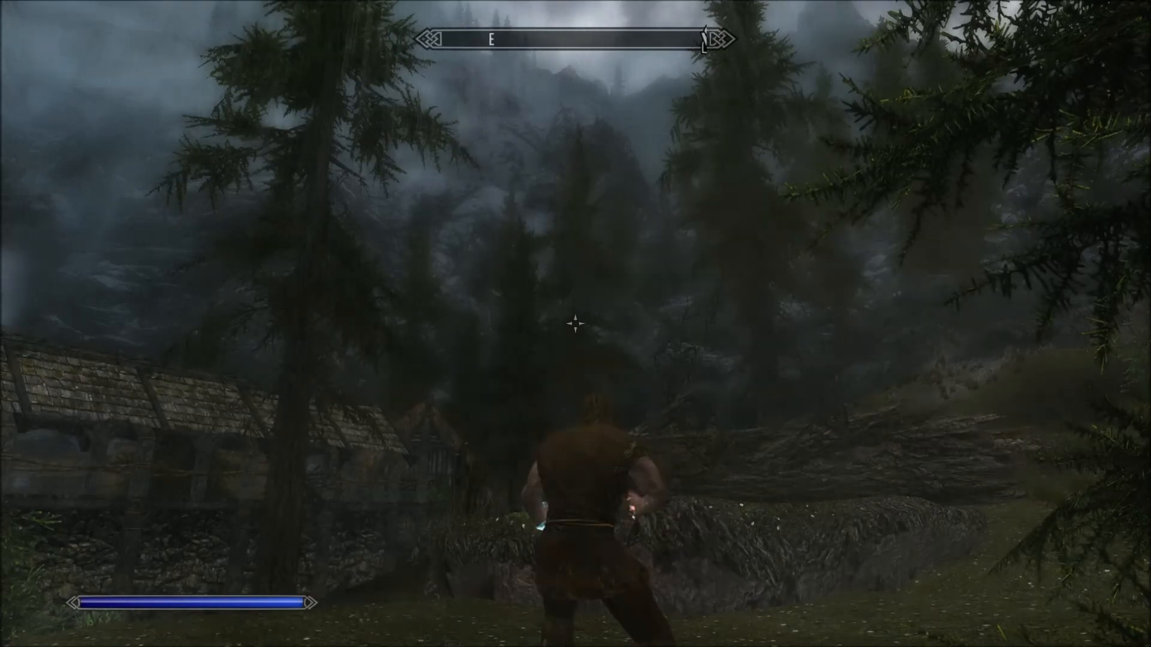
key("w")
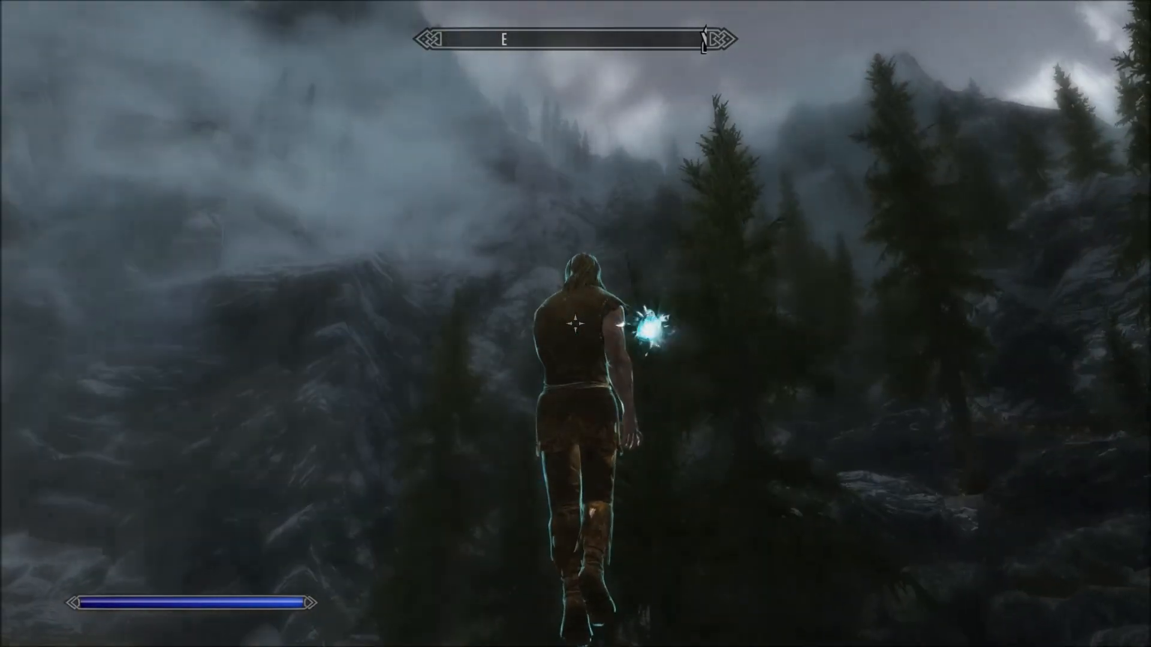
left_click(576, 324)
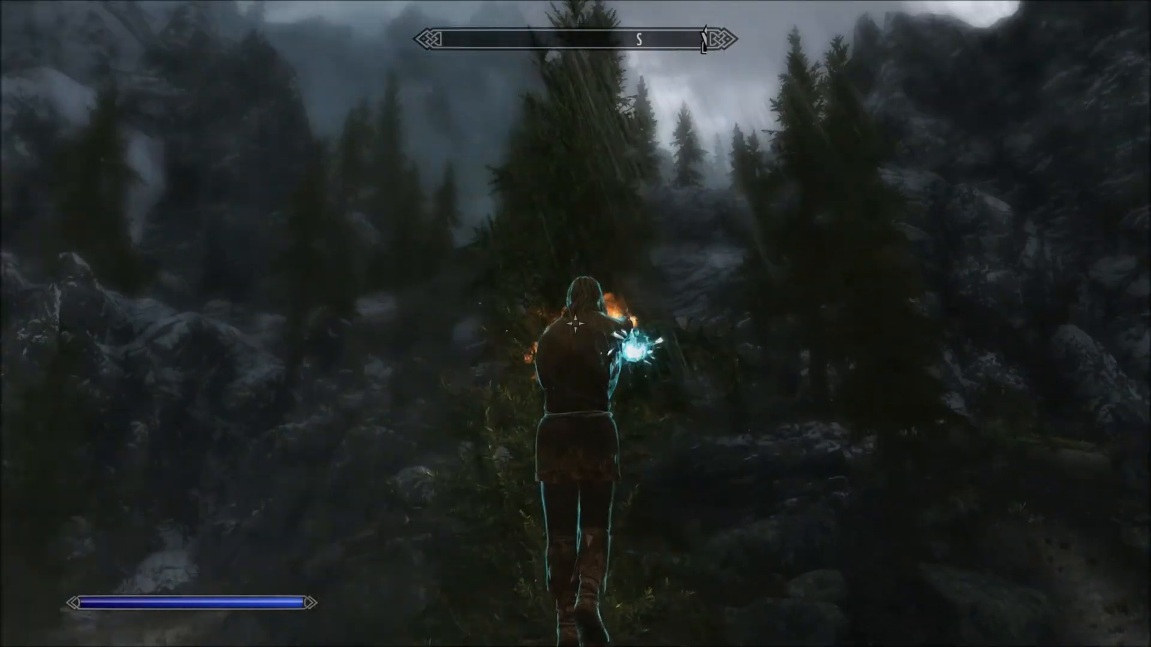